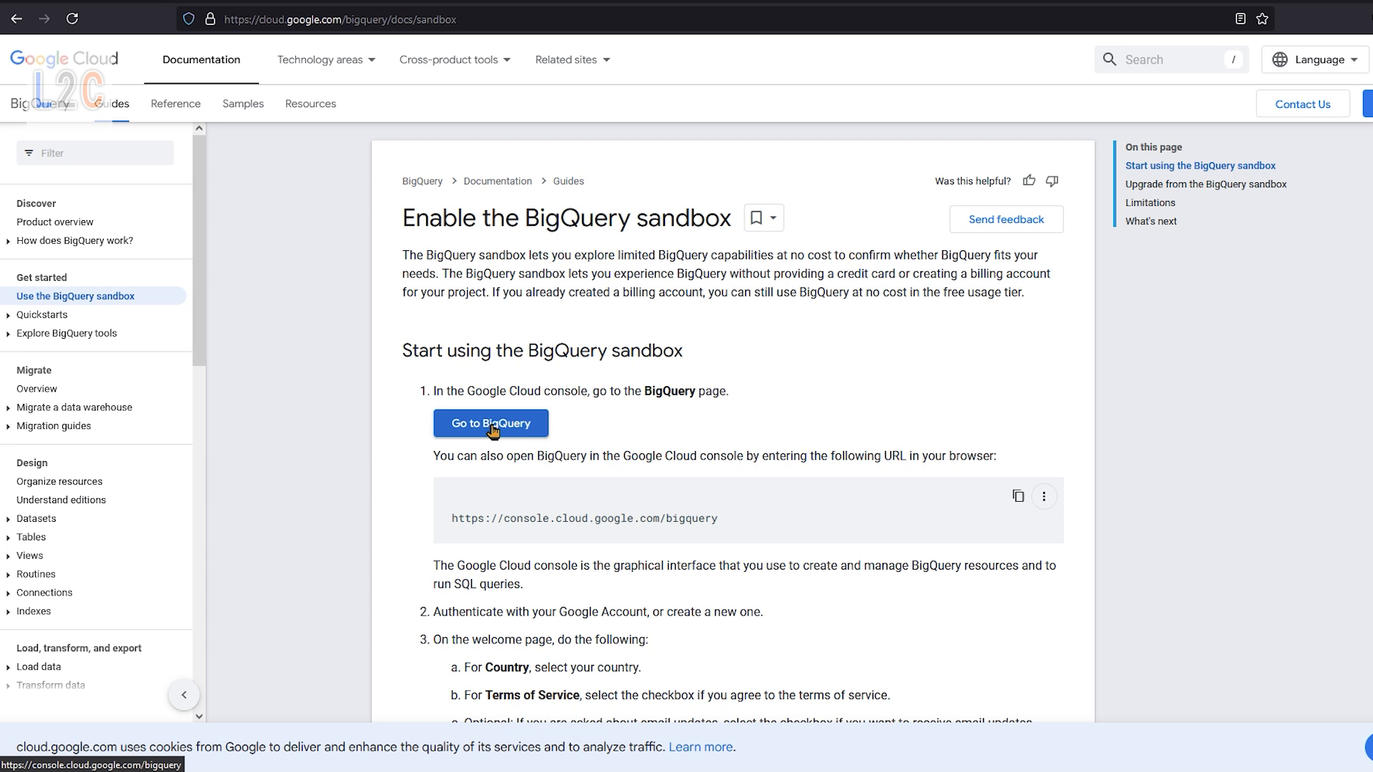
Open the BigQuery console from the sandbox guide and look at the contents of the playground-419906 project.
left_click(492, 429)
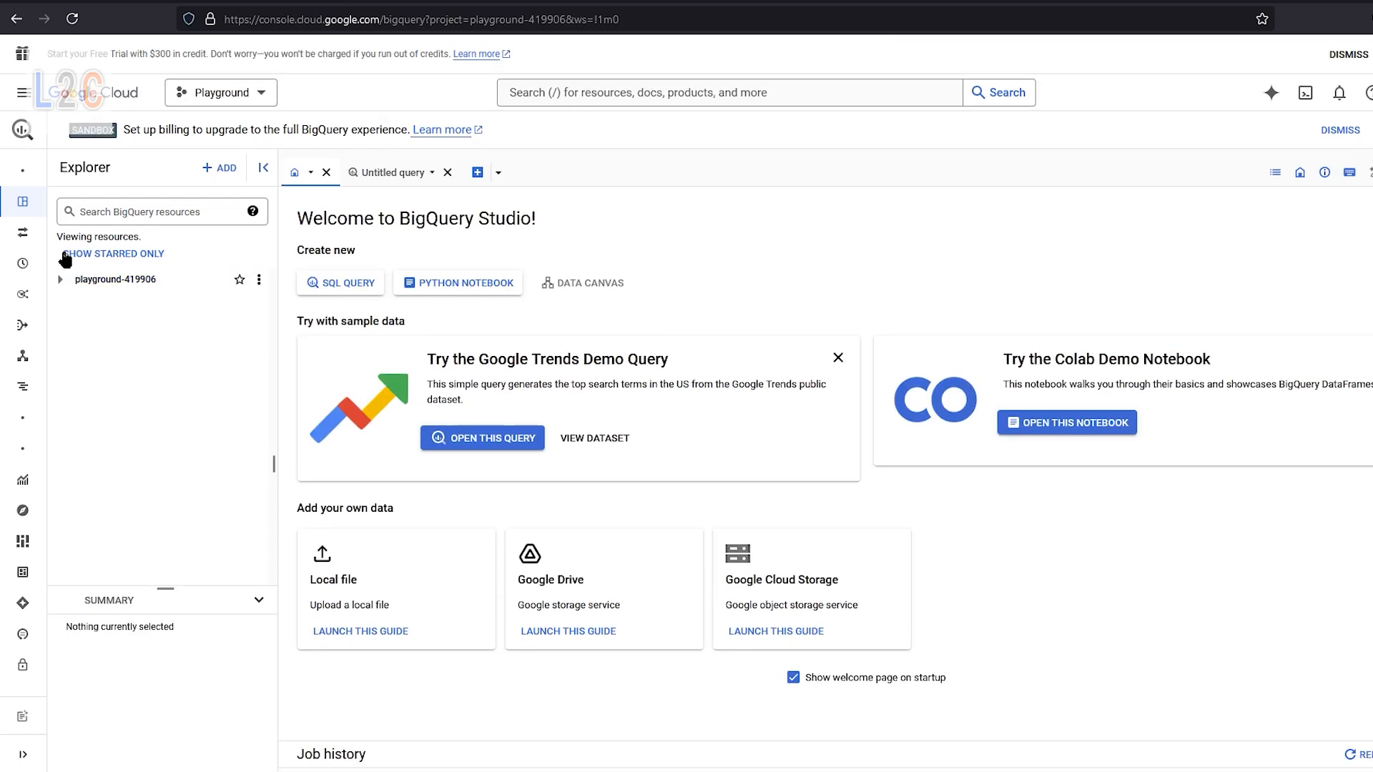
left_click(61, 279)
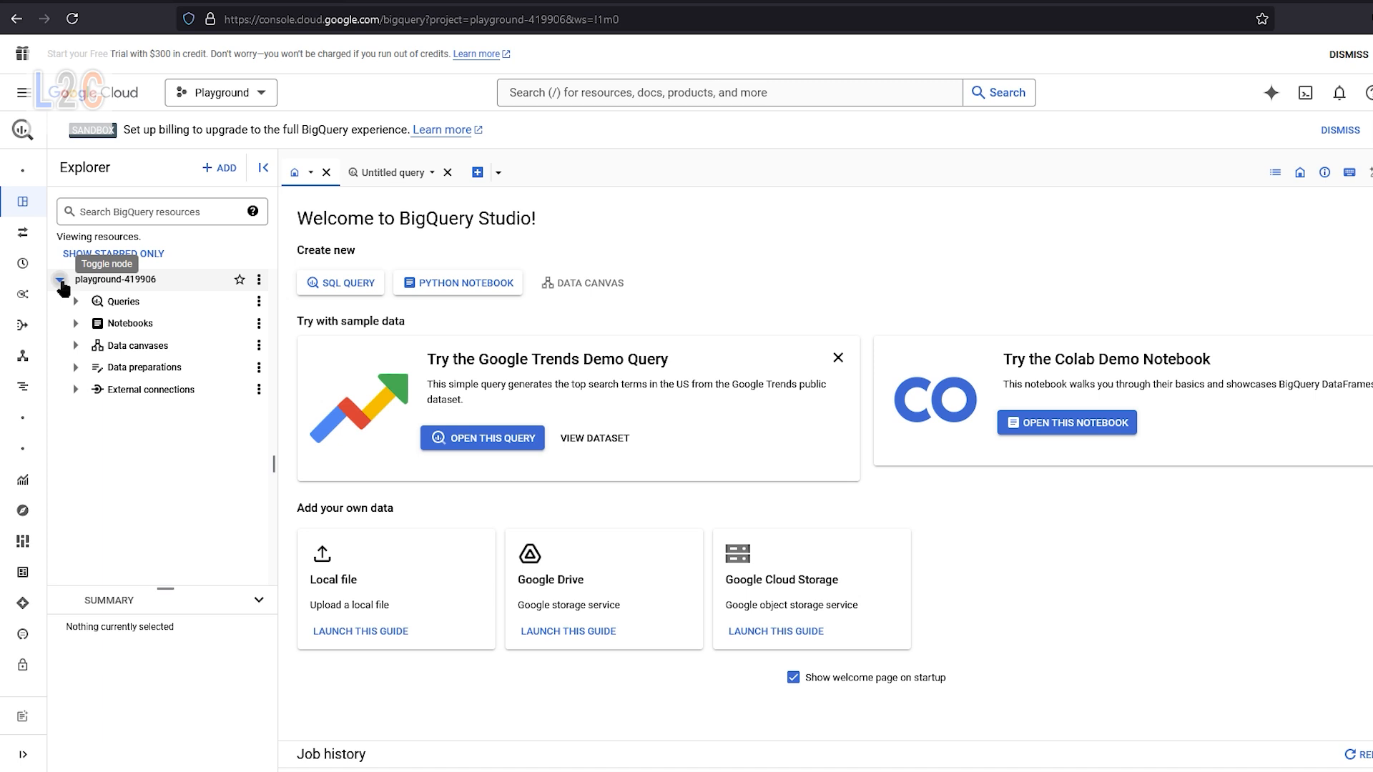
left_click(61, 280)
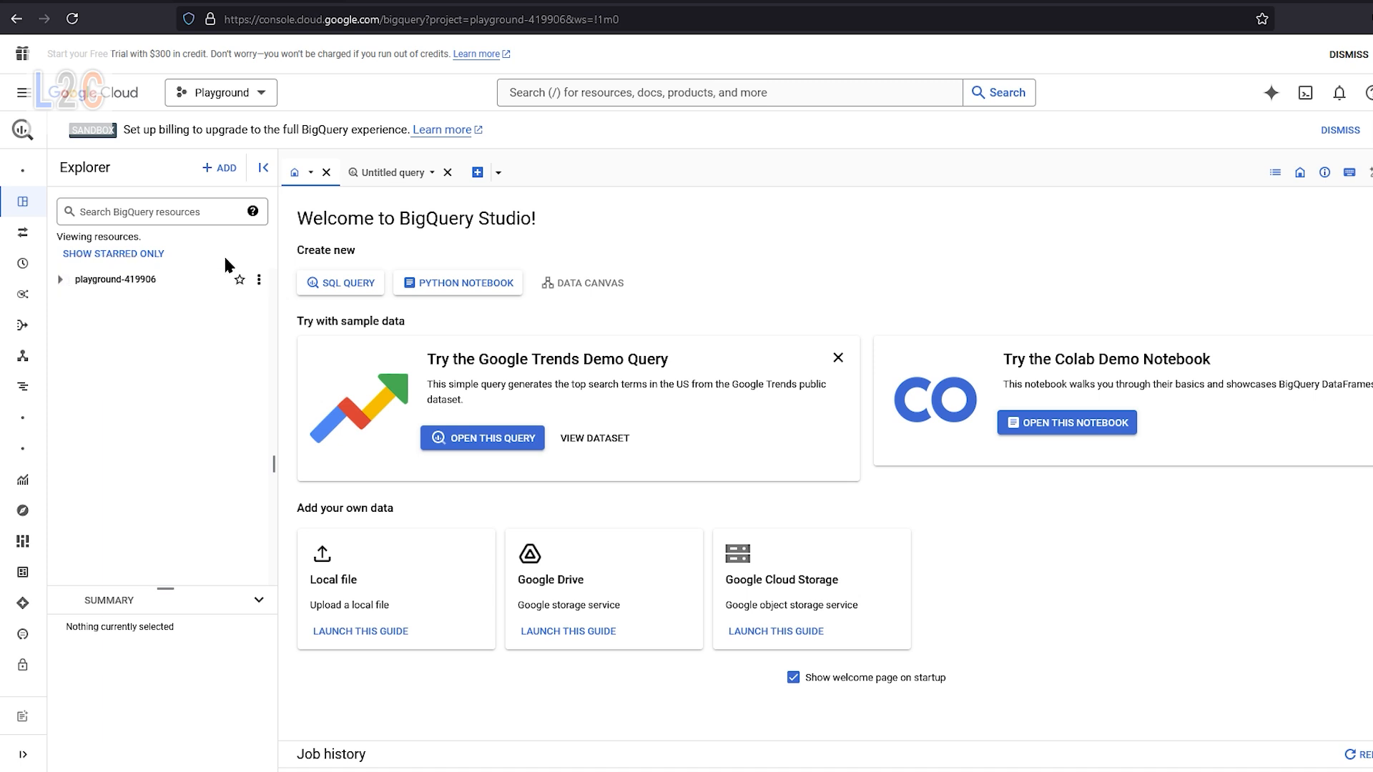
Start a new dataset in the playground-419906 project with the dataset ID test.
left_click(258, 280)
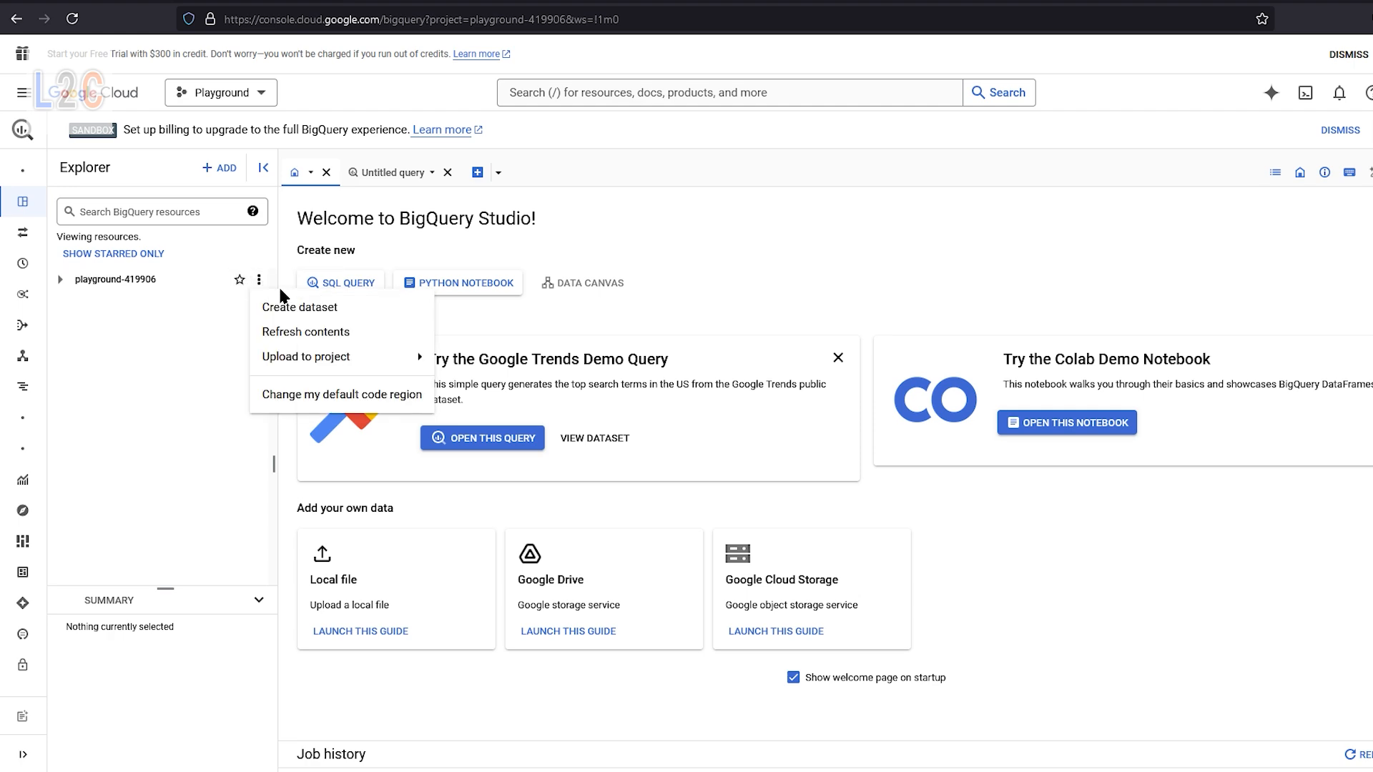
left_click(283, 297)
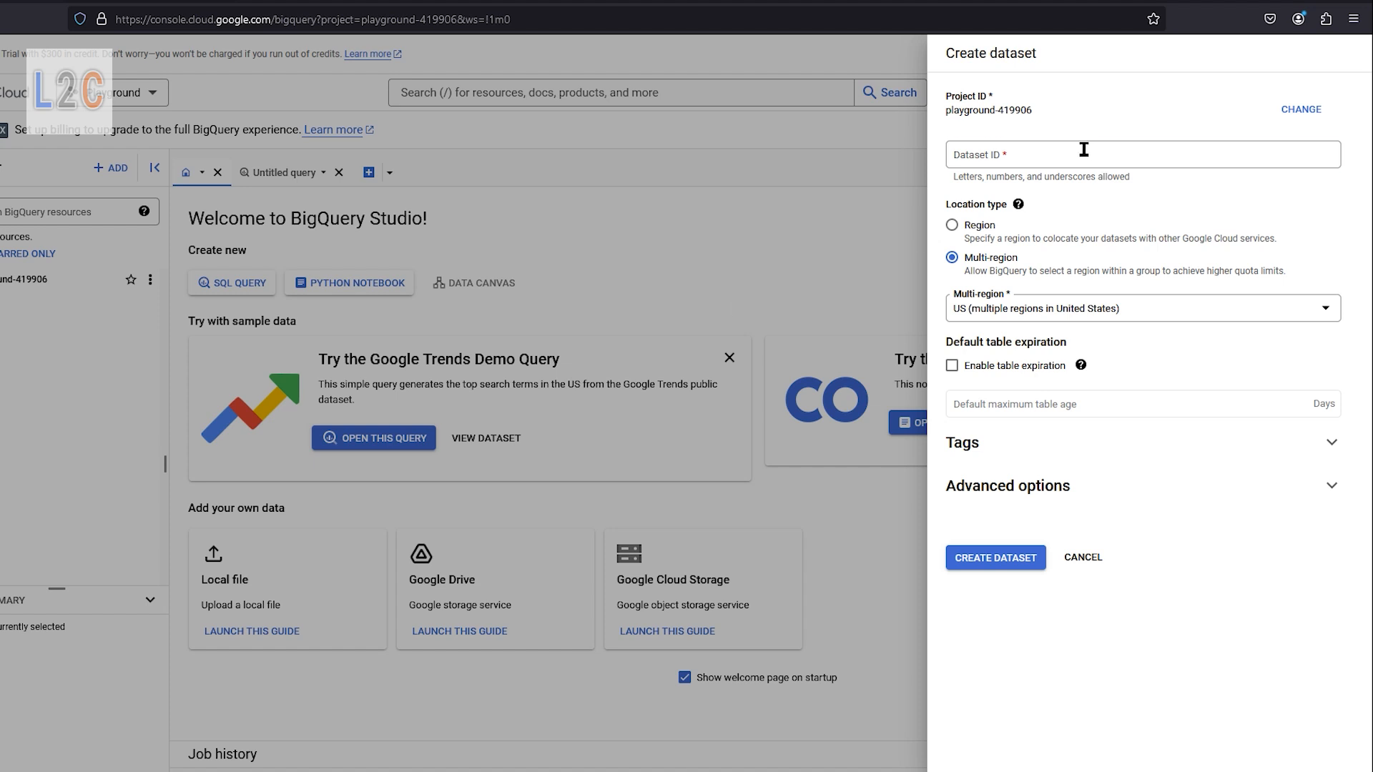
left_click(1084, 154)
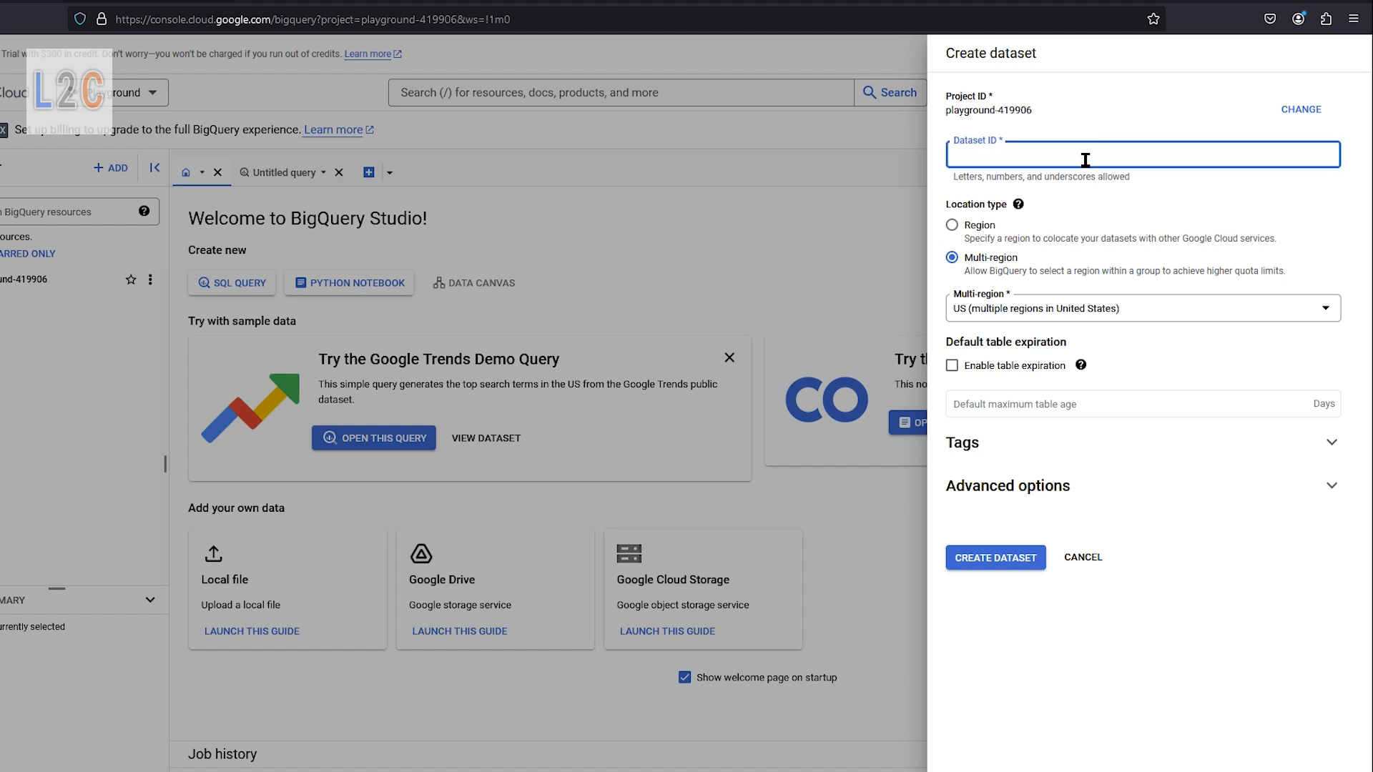
type("test")
Set the dataset's location type to Region and choose us-west1 (Oregon).
left_click(952, 224)
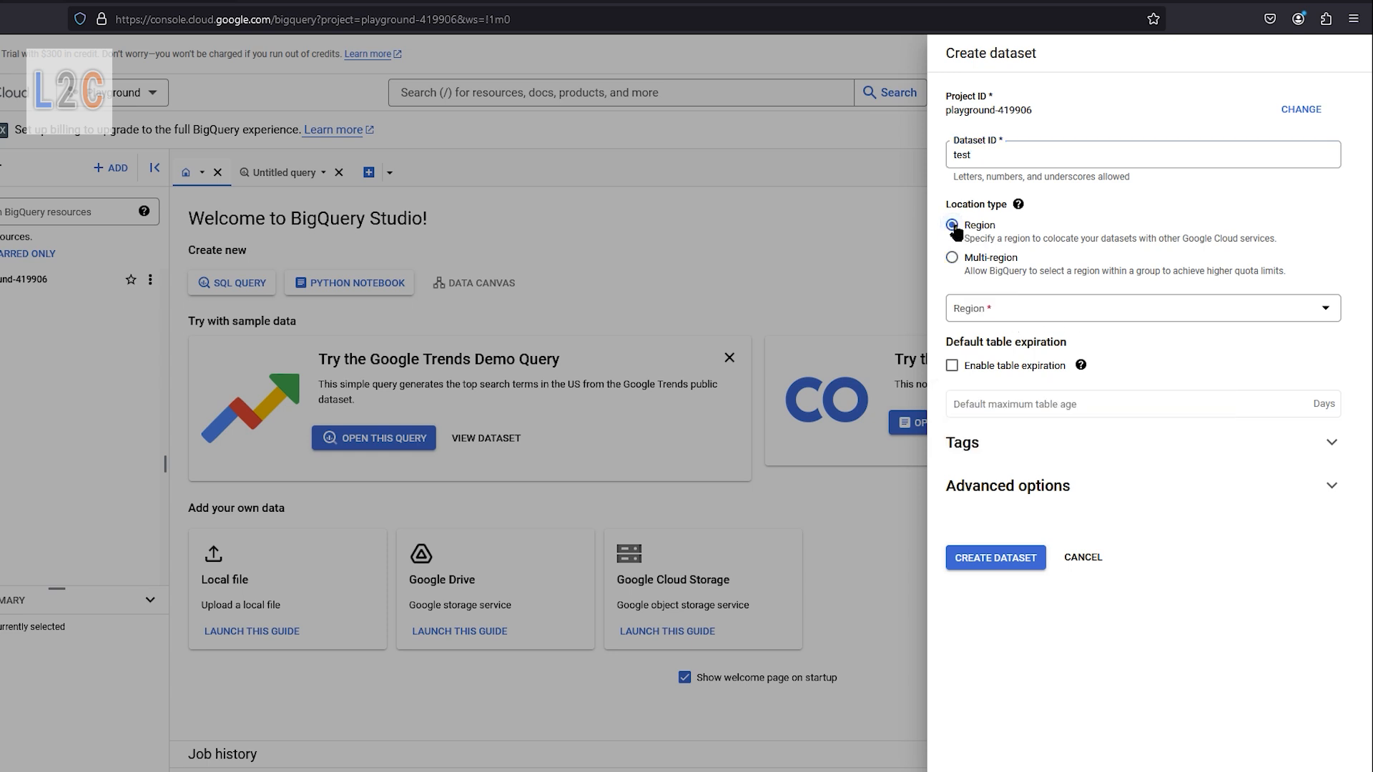
left_click(1055, 308)
scroll(1105, 433, "down", 5)
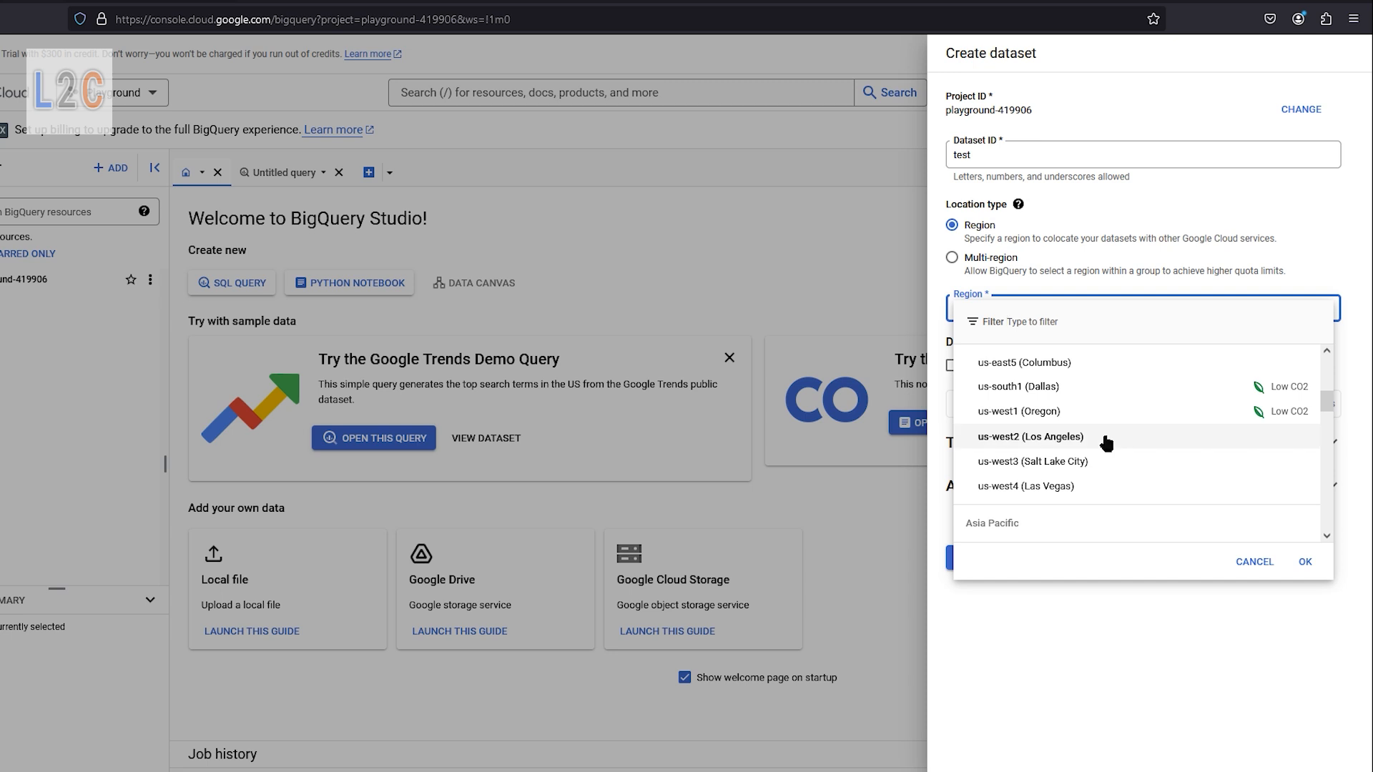
scroll(1106, 443, "up", 4)
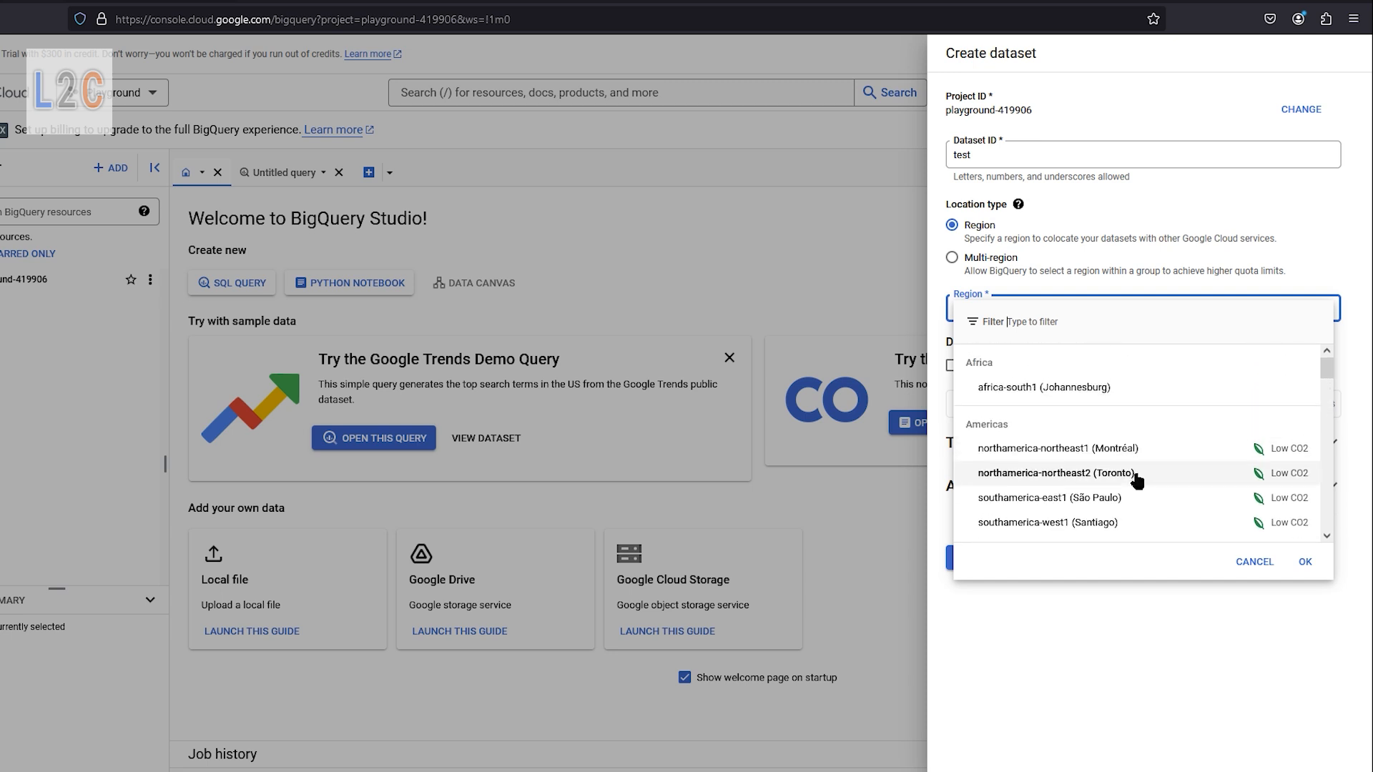
scroll(1138, 475, "down", 4)
scroll(1133, 479, "down", 1)
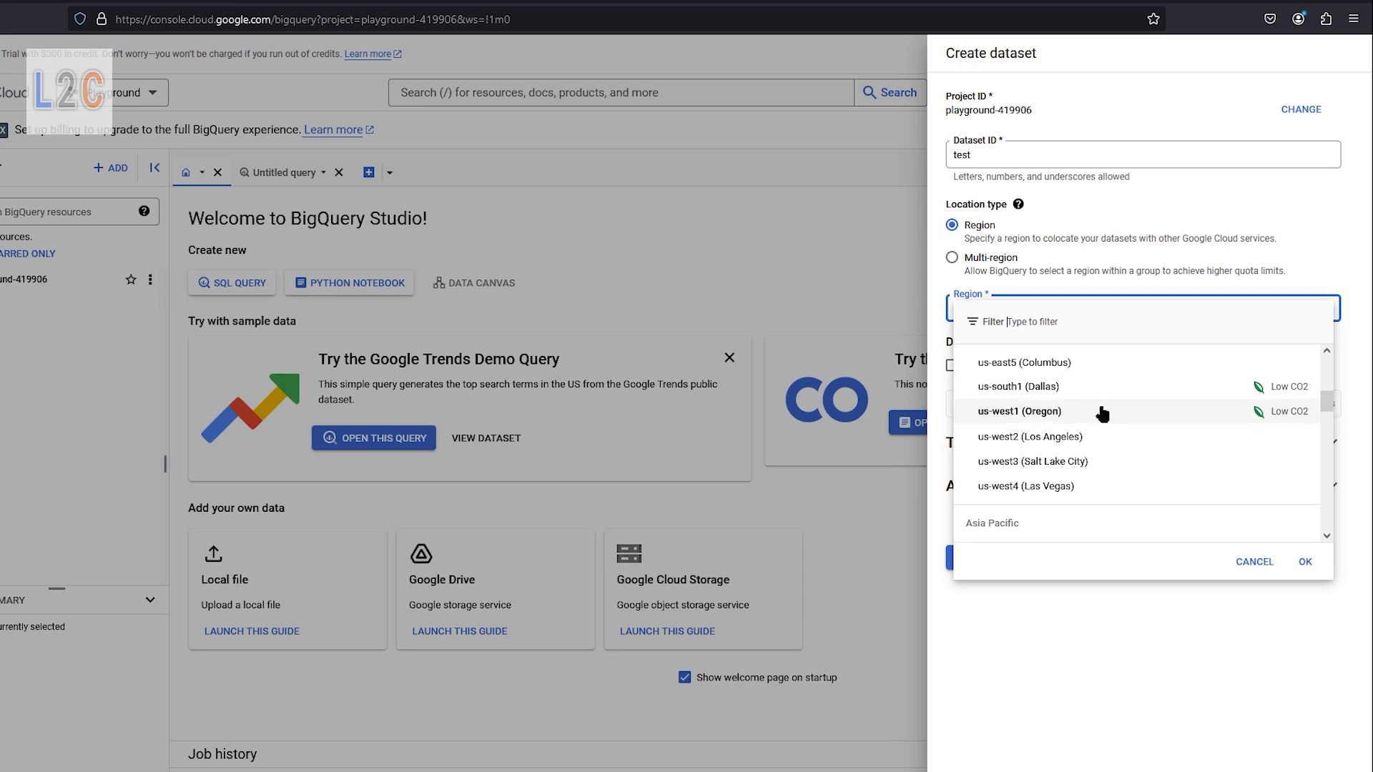
left_click(1102, 418)
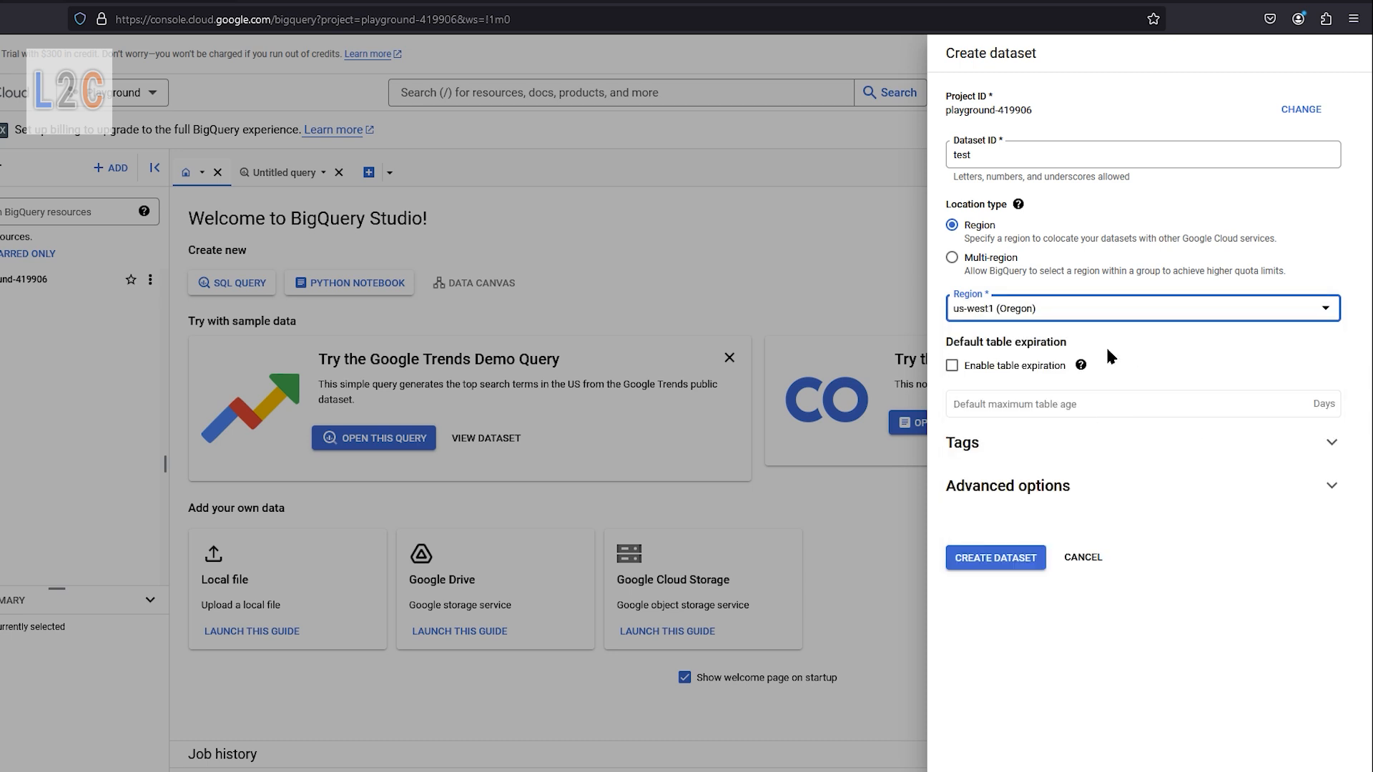
Set the dataset's location type to Multi-region and choose US (multiple regions in United States).
left_click(989, 259)
left_click(1029, 309)
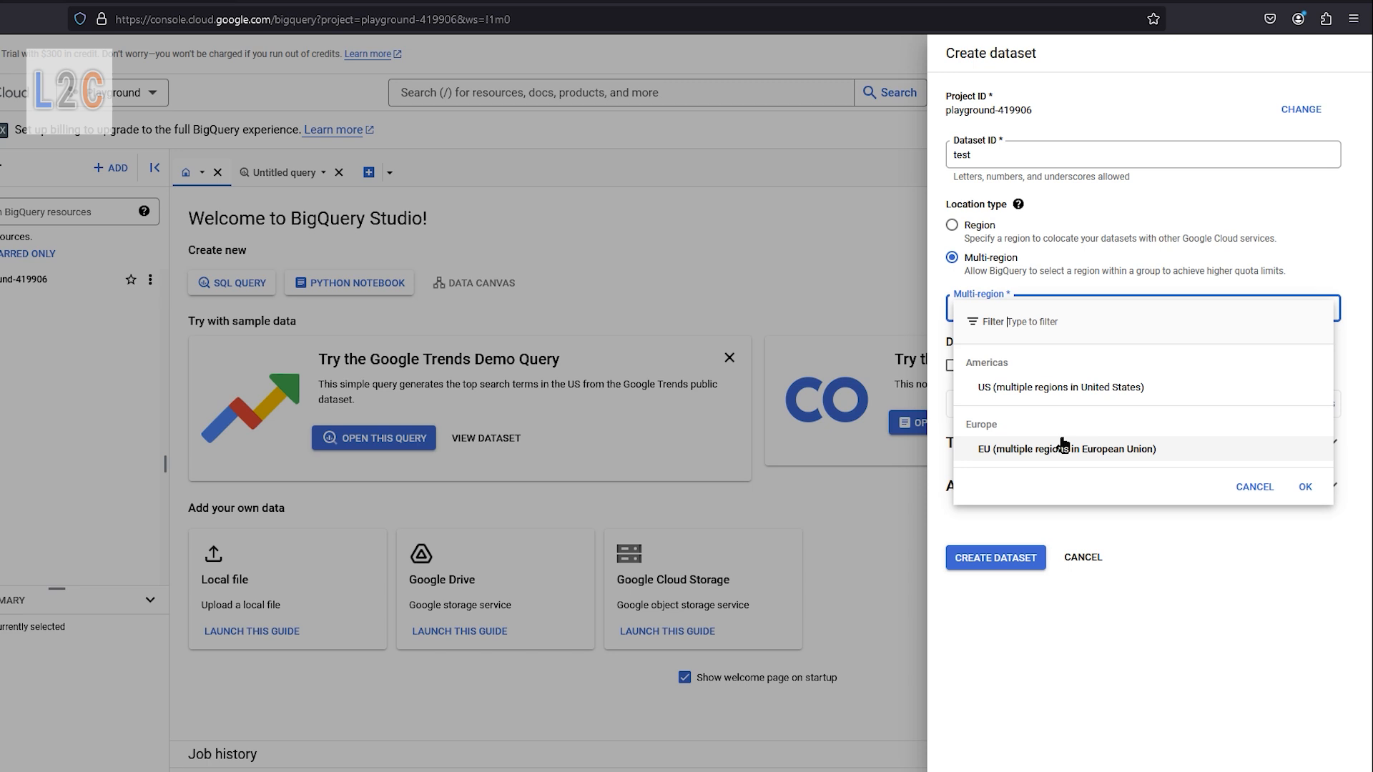
left_click(1056, 389)
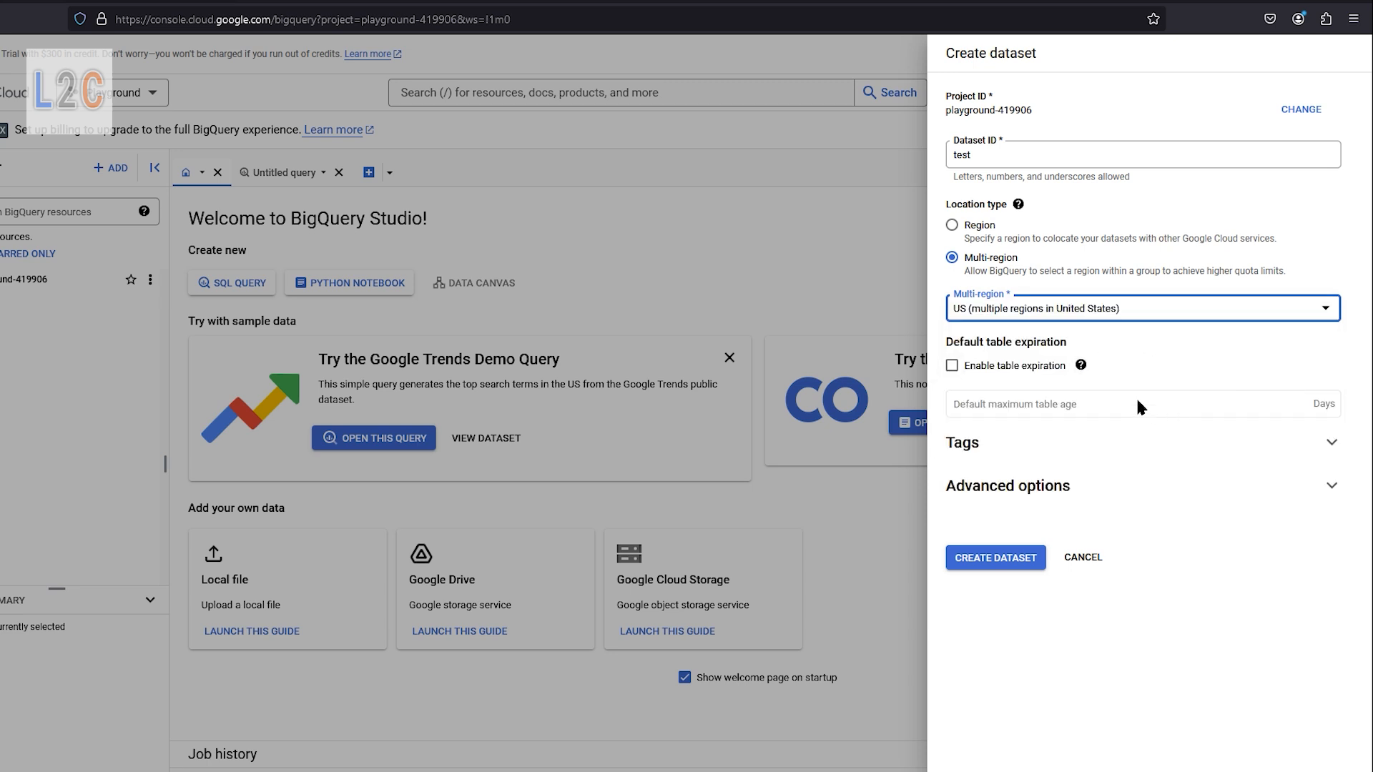
Enable default table expiration for the dataset with a maximum table age of 1 day.
mouse_move(1082, 366)
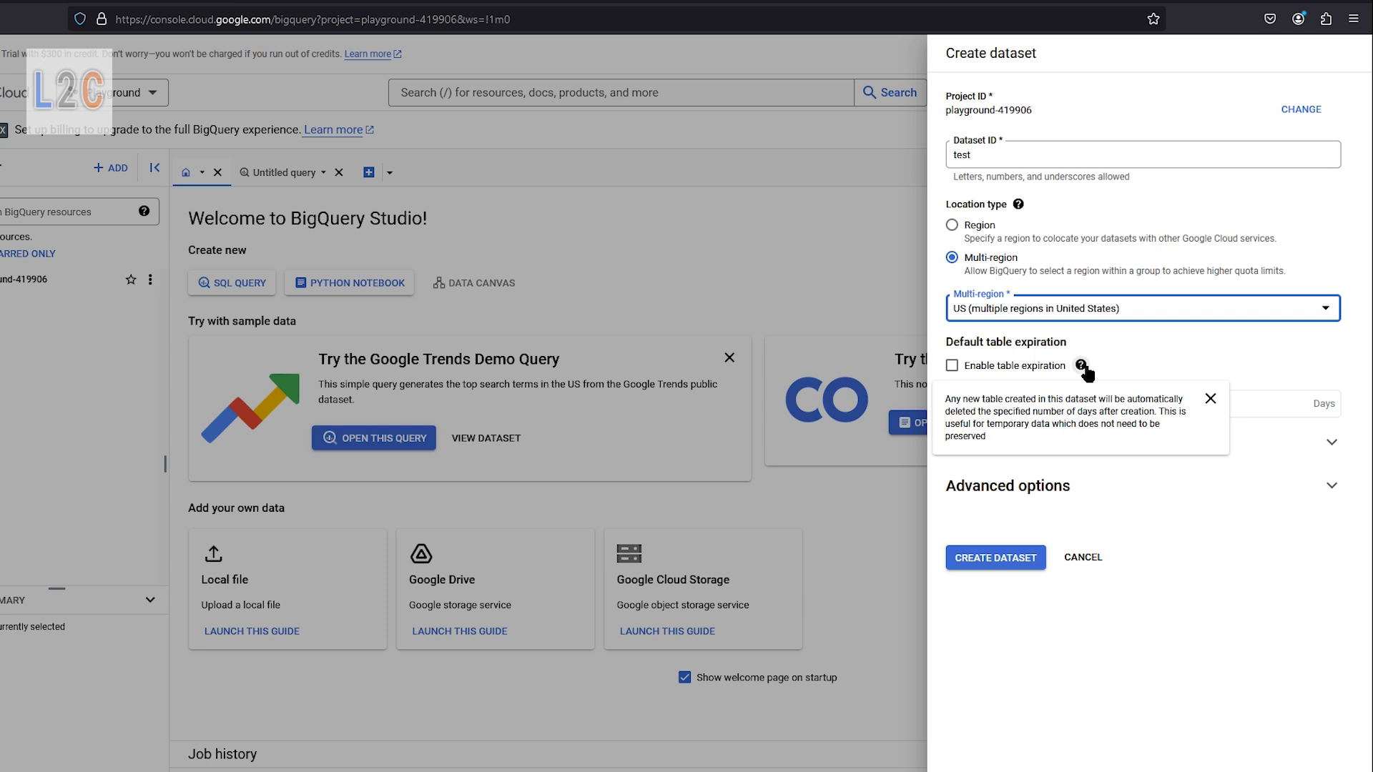
left_click(1011, 366)
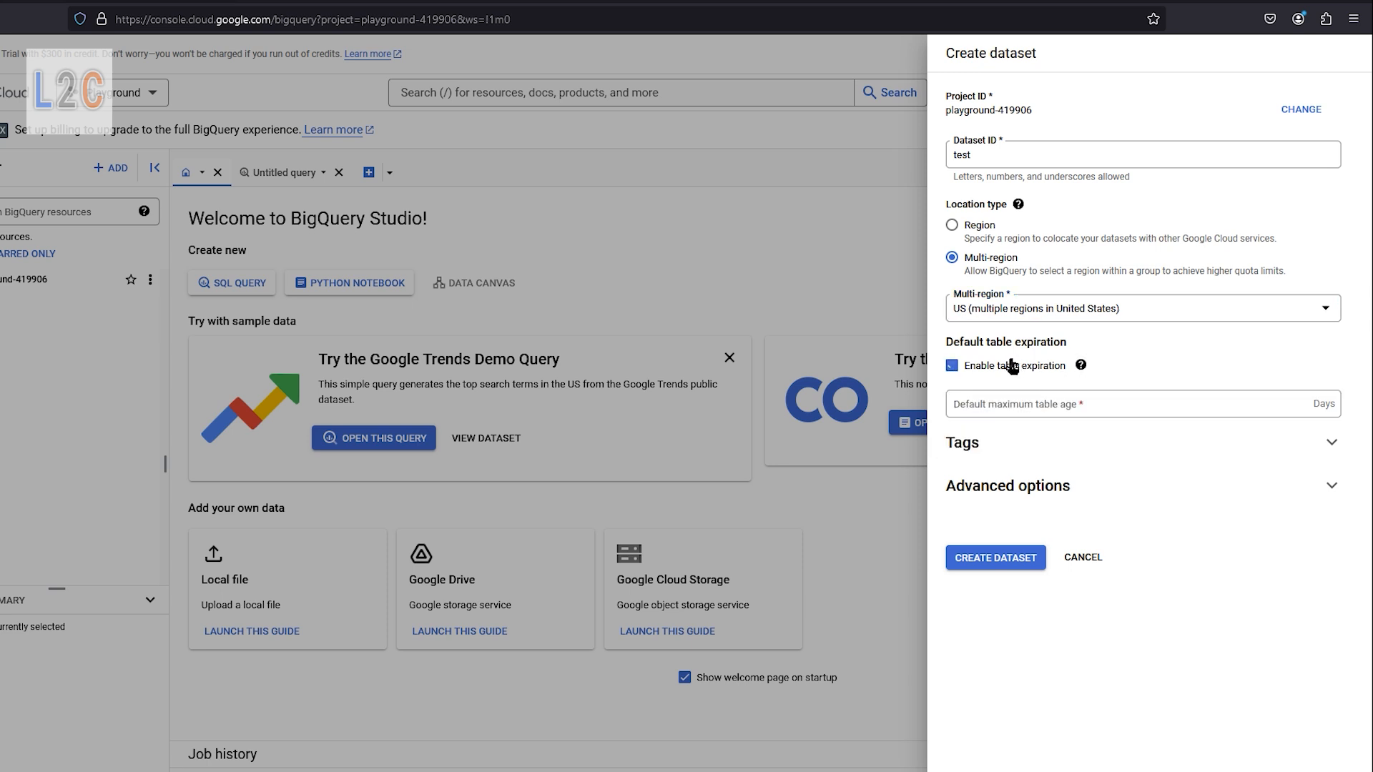
left_click(1054, 405)
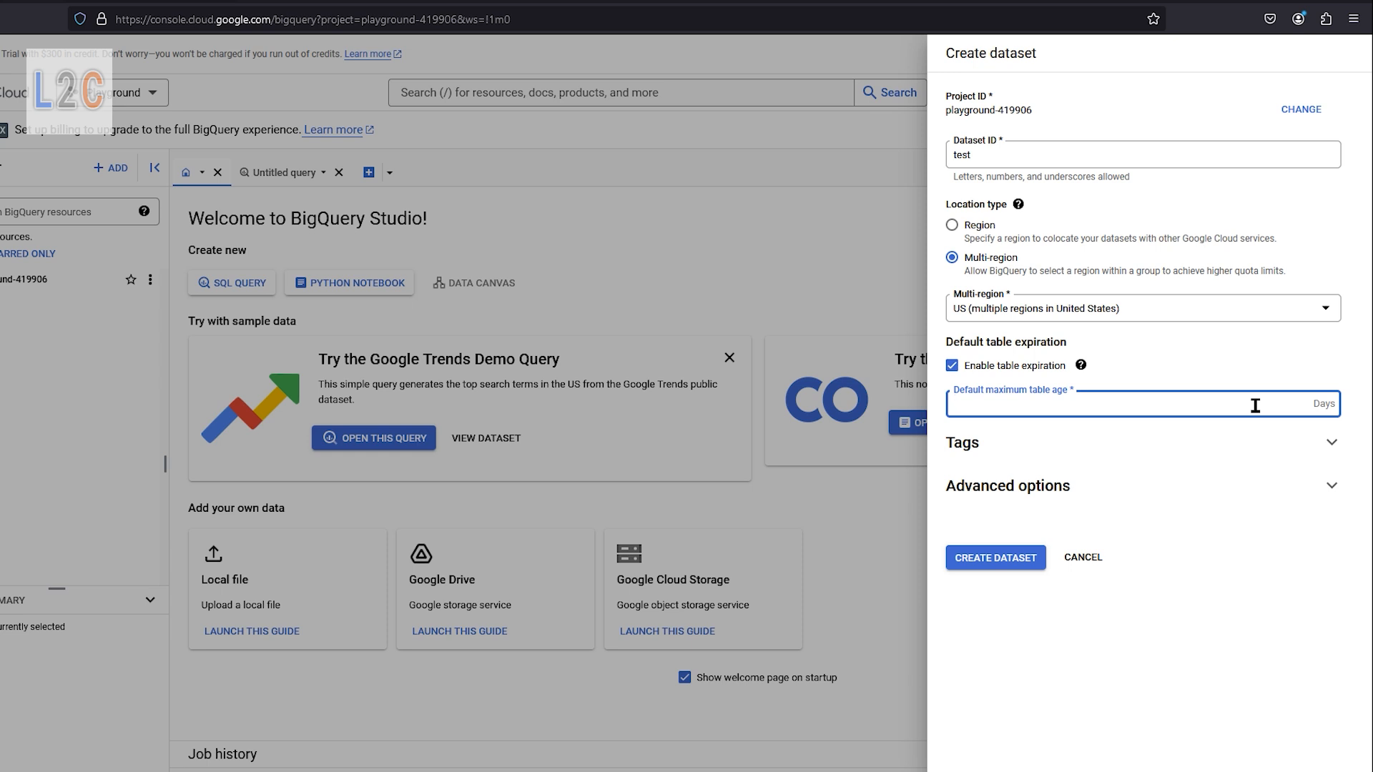
type("1")
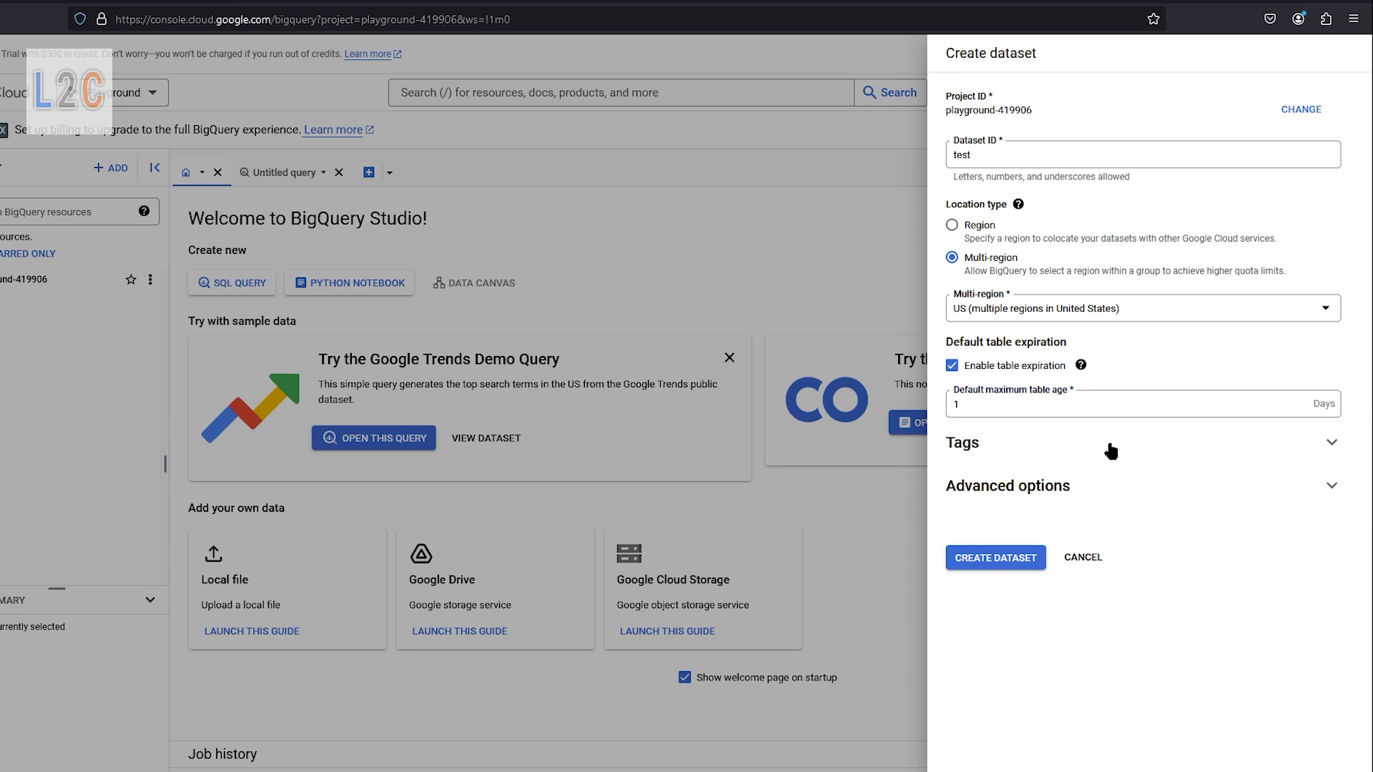
Expand the dataset's tag settings to view the scope choices, and expand the advanced options.
left_click(1109, 455)
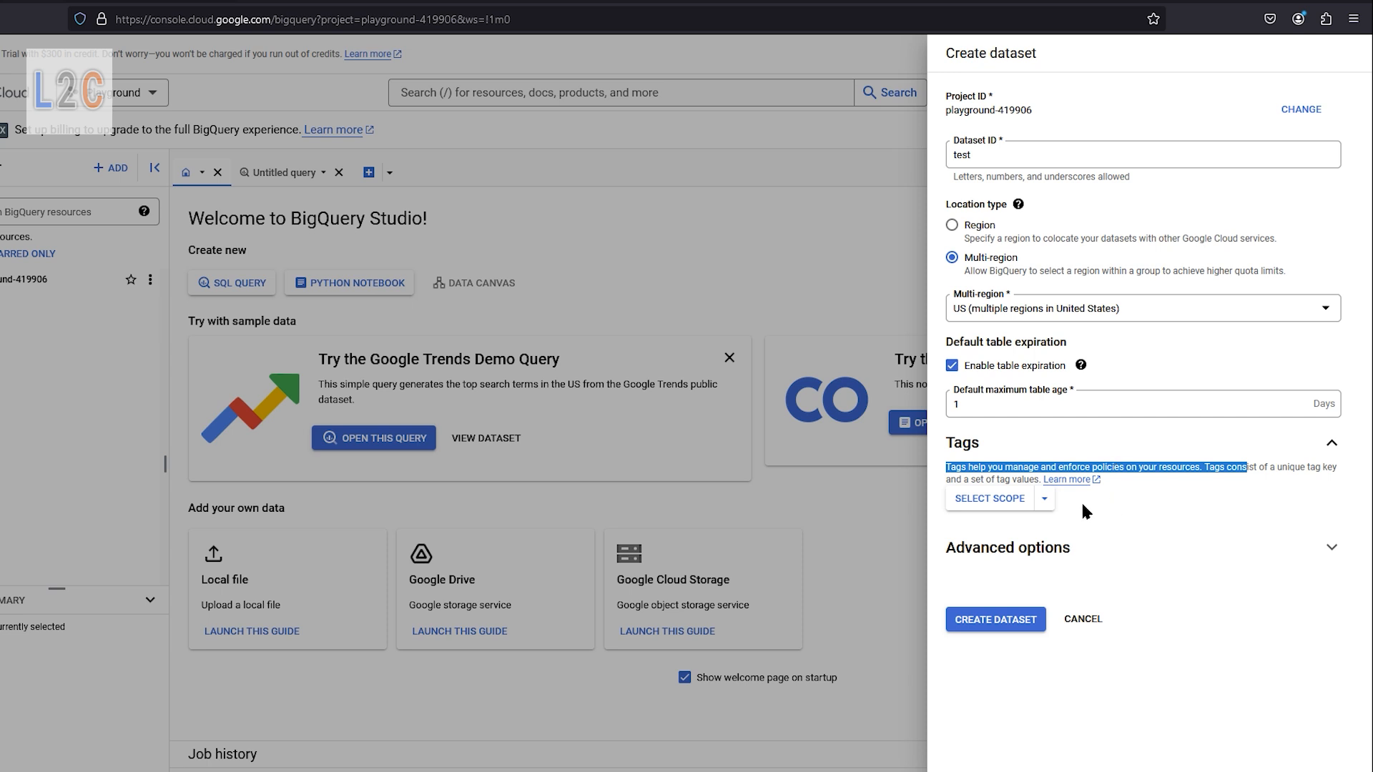
left_click(1046, 500)
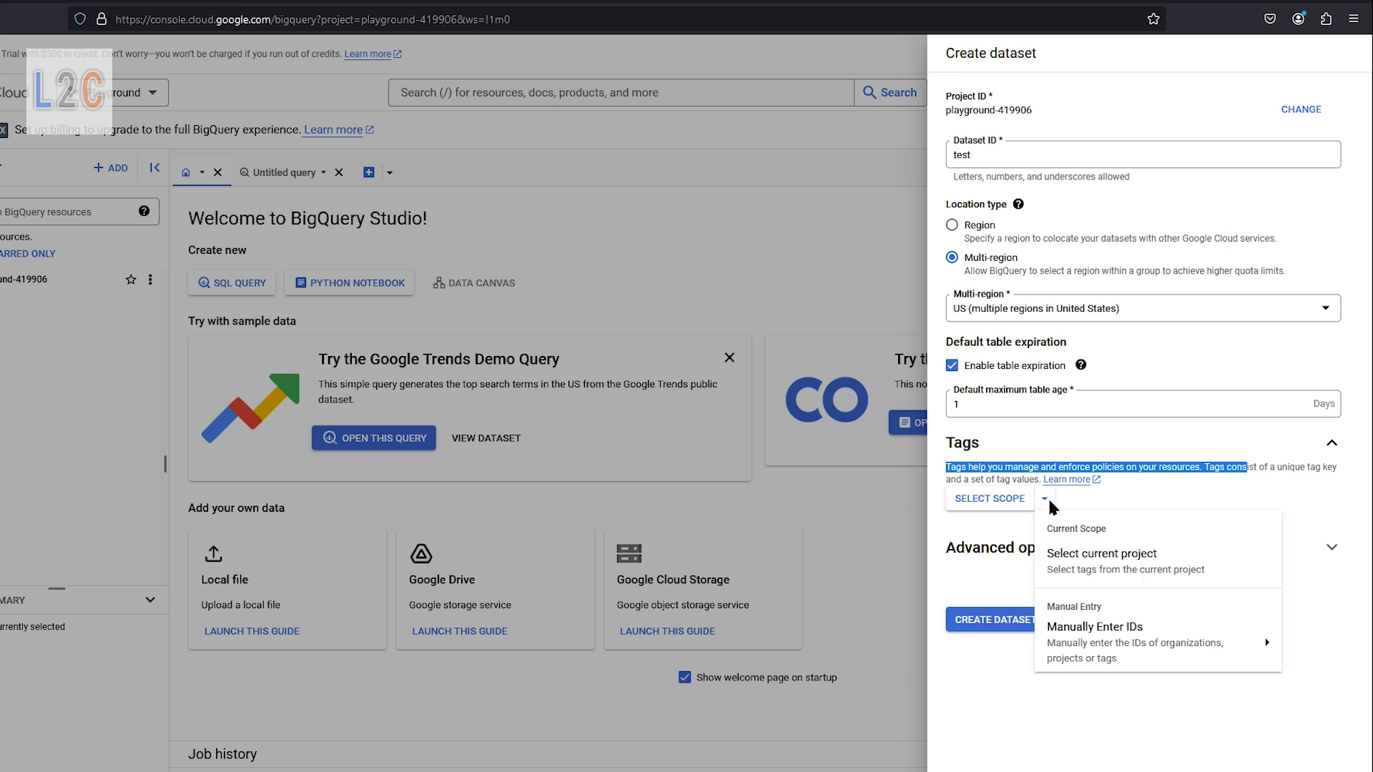
left_click(1002, 549)
left_click(1004, 557)
left_click(1003, 557)
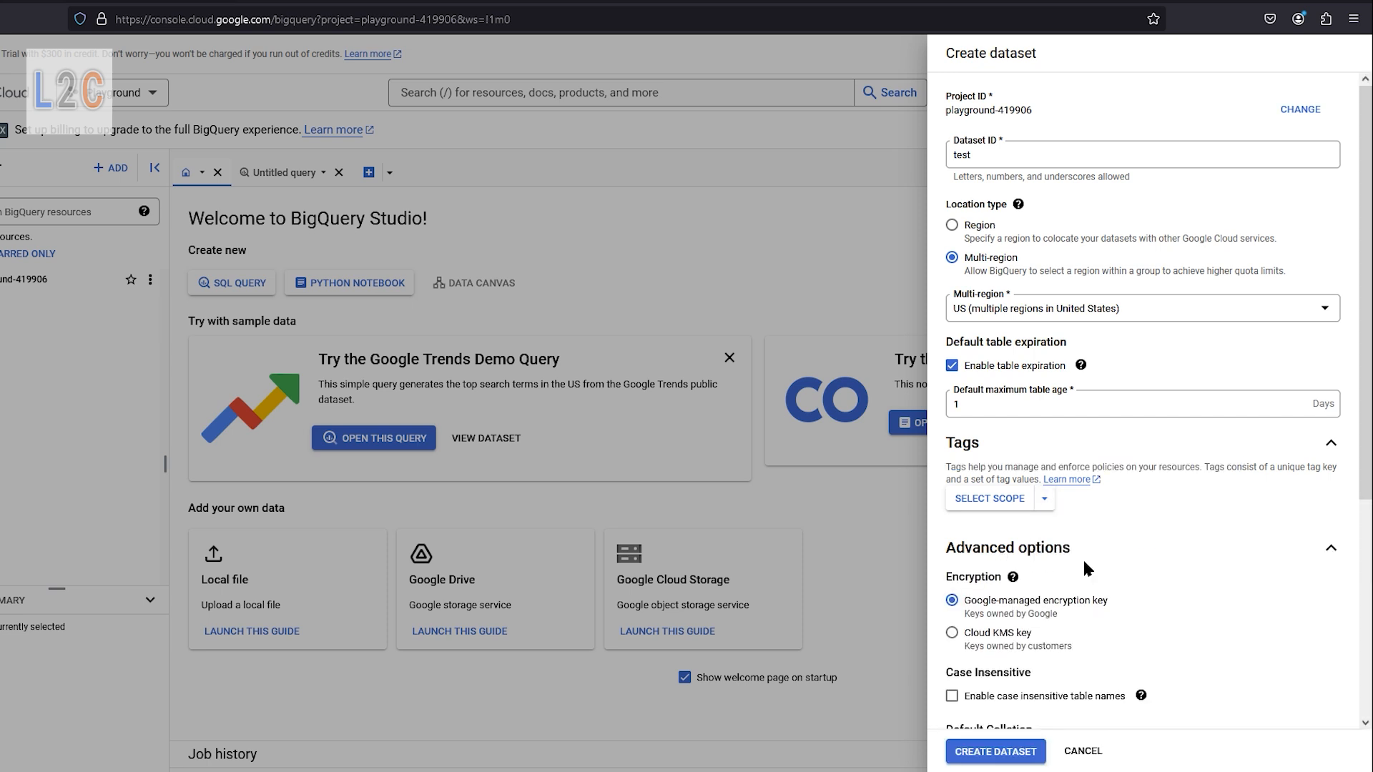
scroll(1082, 562, "down", 4)
scroll(1074, 389, "down", 1)
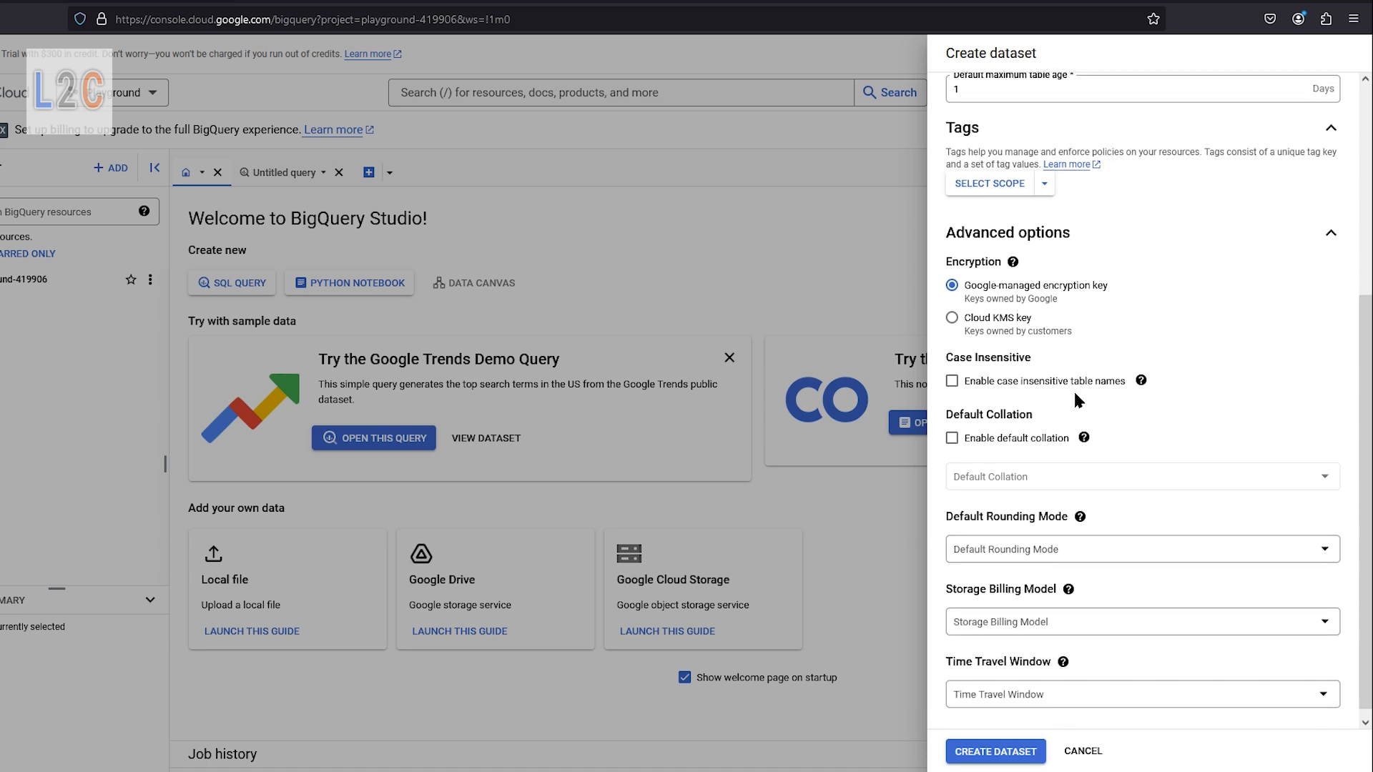
mouse_move(1014, 255)
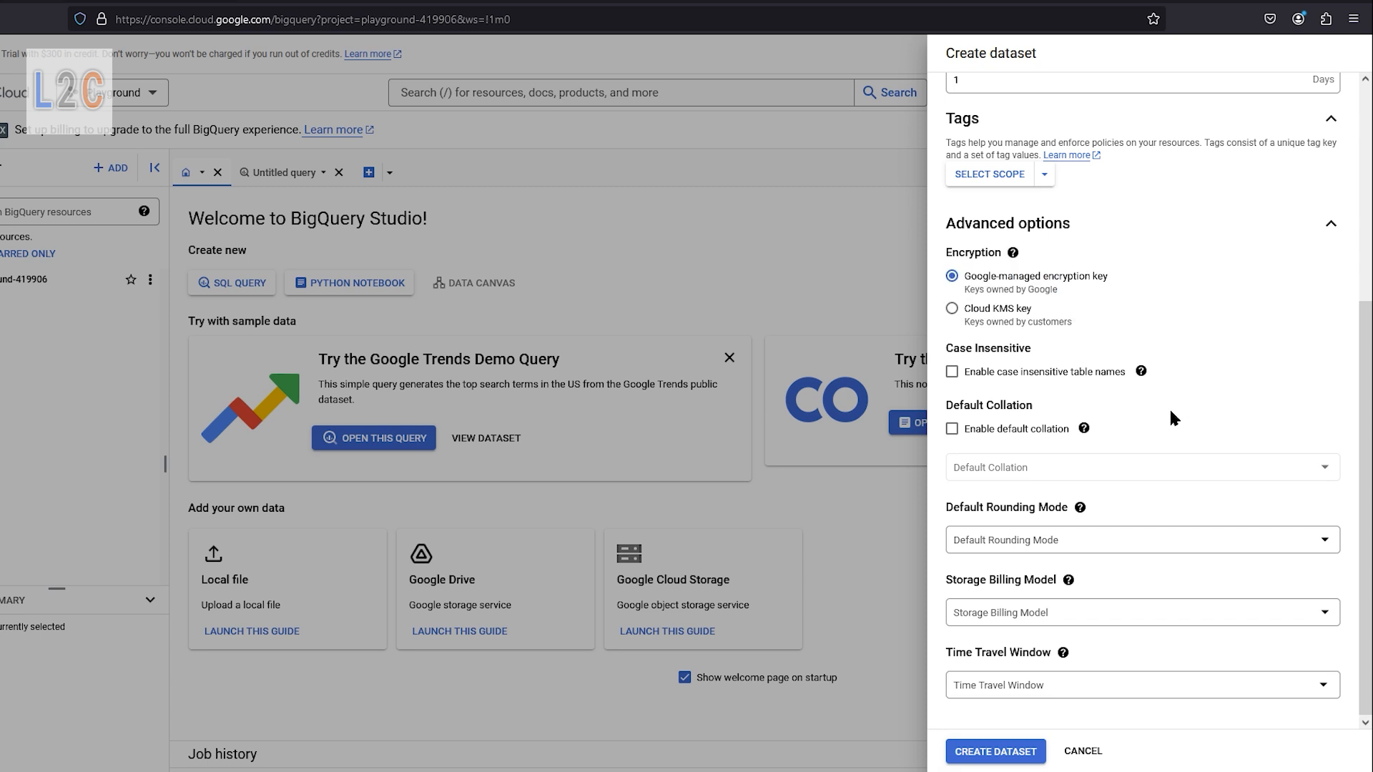
Enable case insensitive table names and default collation und:ci (case insensitive), and read the help on both settings.
left_click(951, 371)
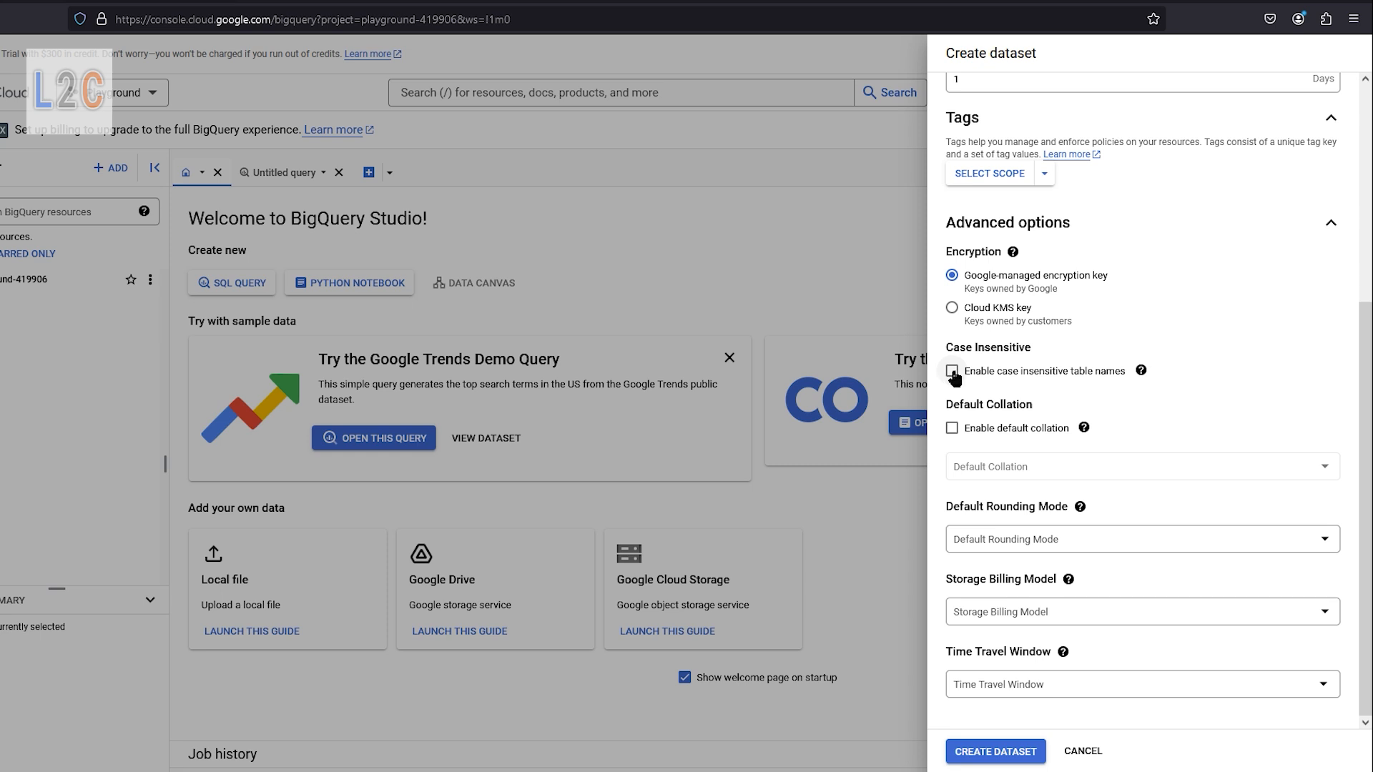
left_click(952, 431)
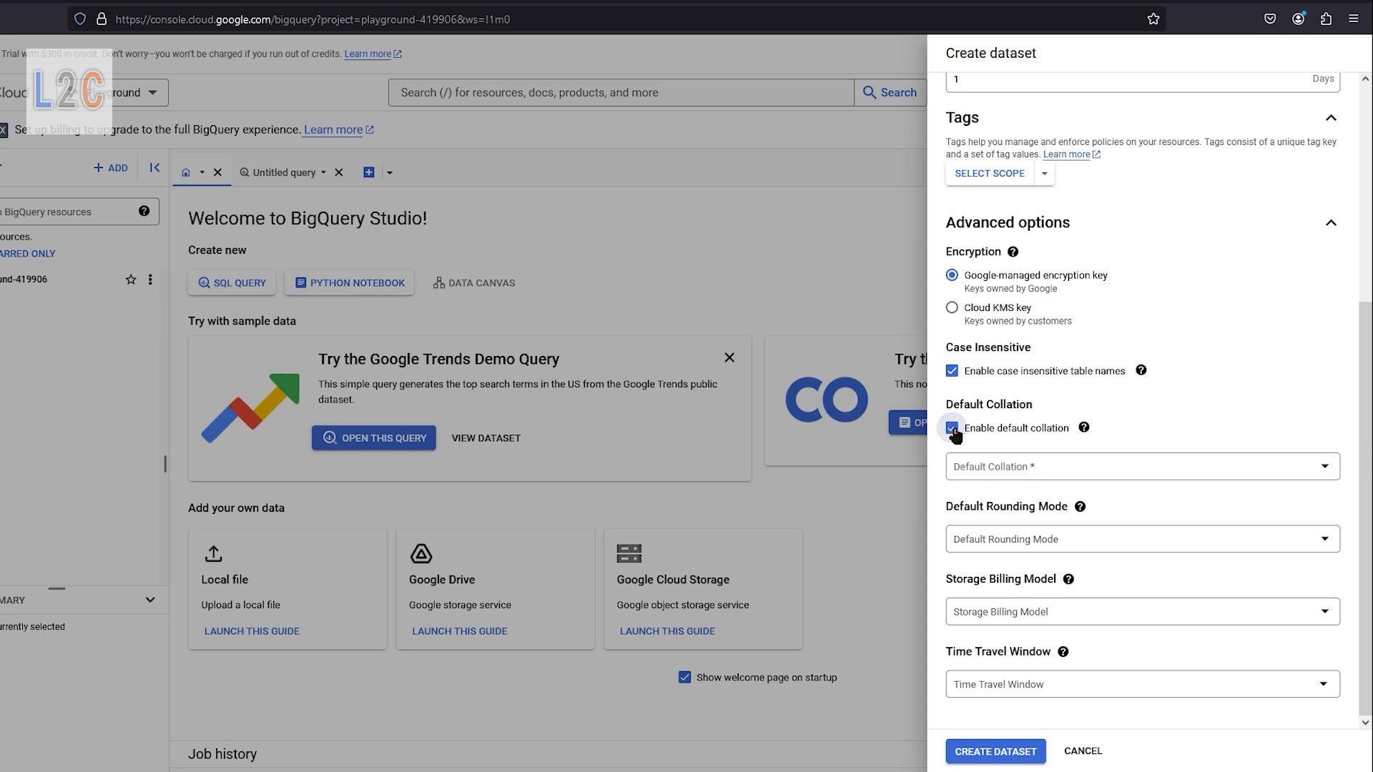
left_click(1018, 466)
left_click(1039, 503)
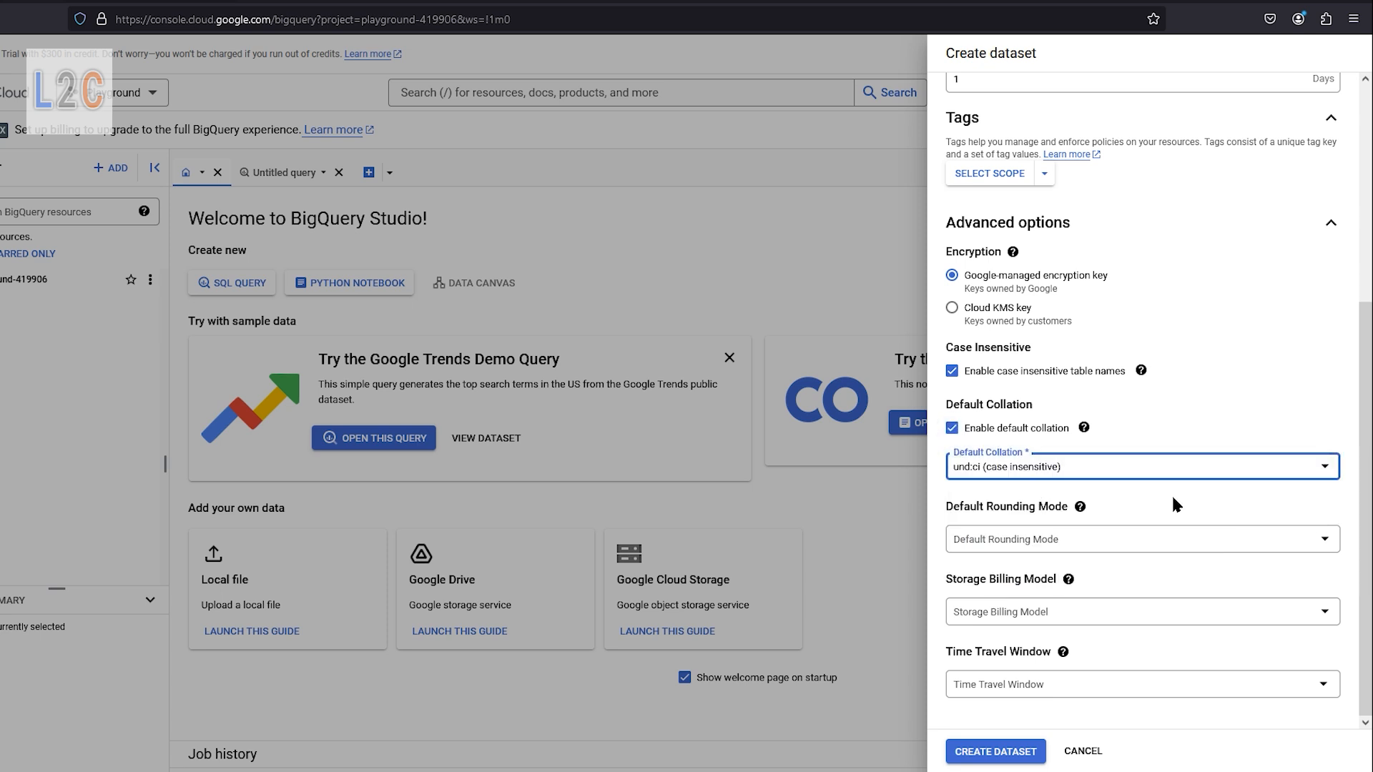
left_click(1142, 371)
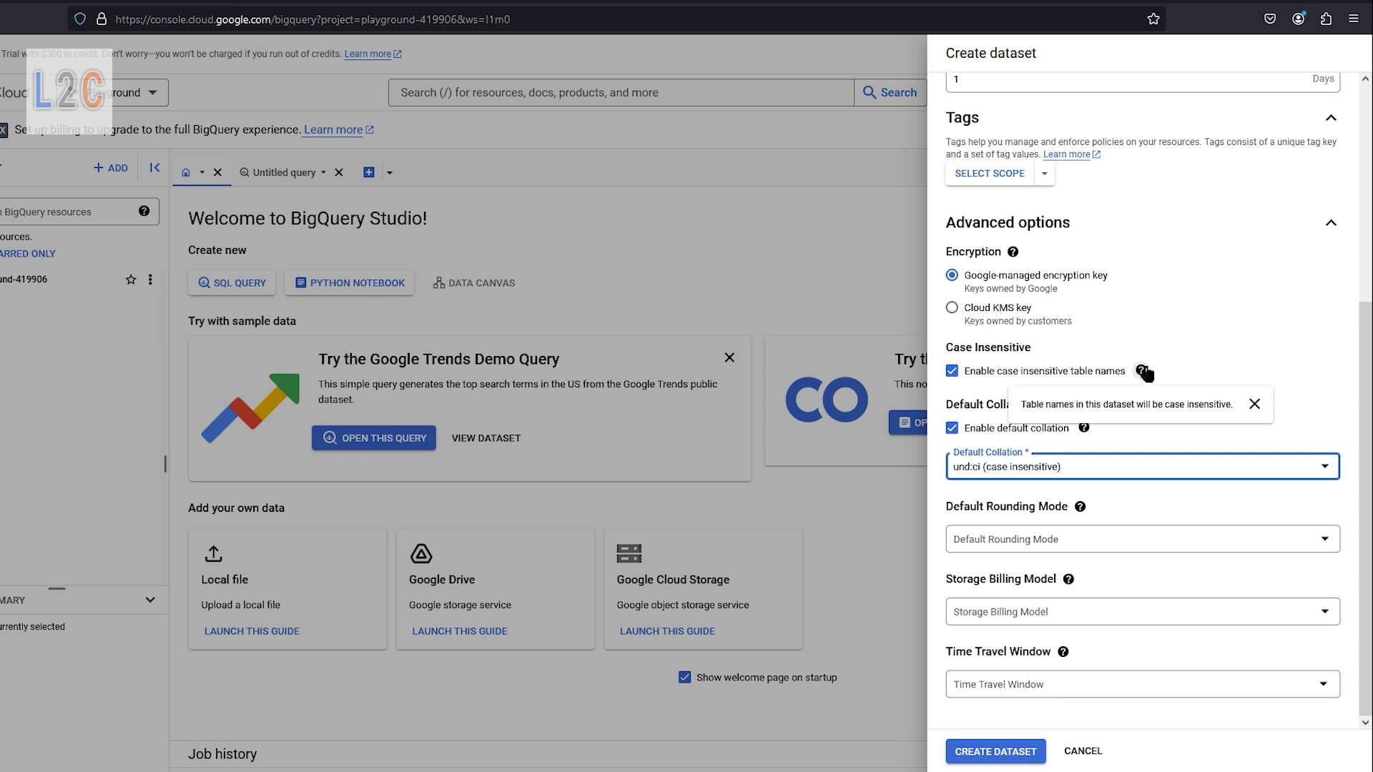
left_click(1083, 429)
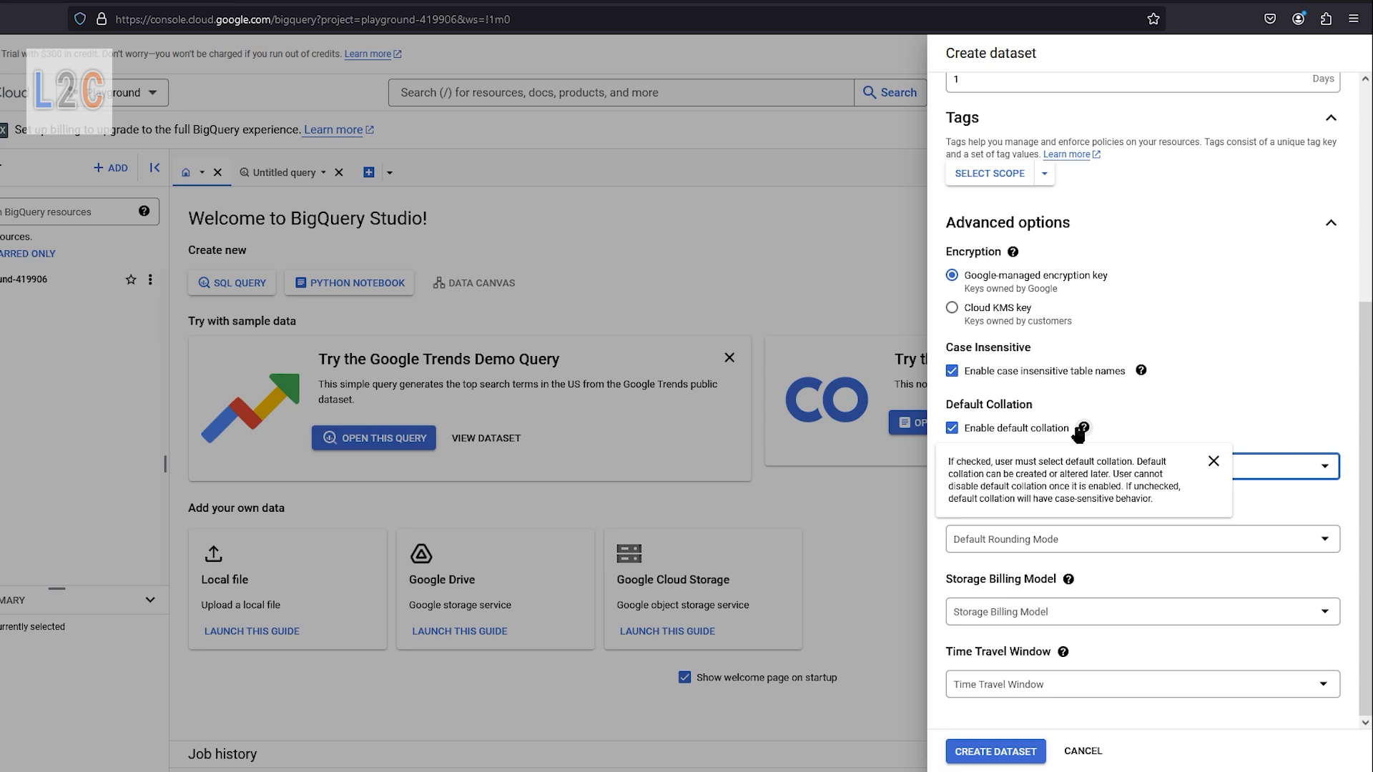
Set the default rounding mode to ROUND_HALF_AWAY_FROM_ZERO and the storage billing model to LOGICAL.
left_click(1120, 551)
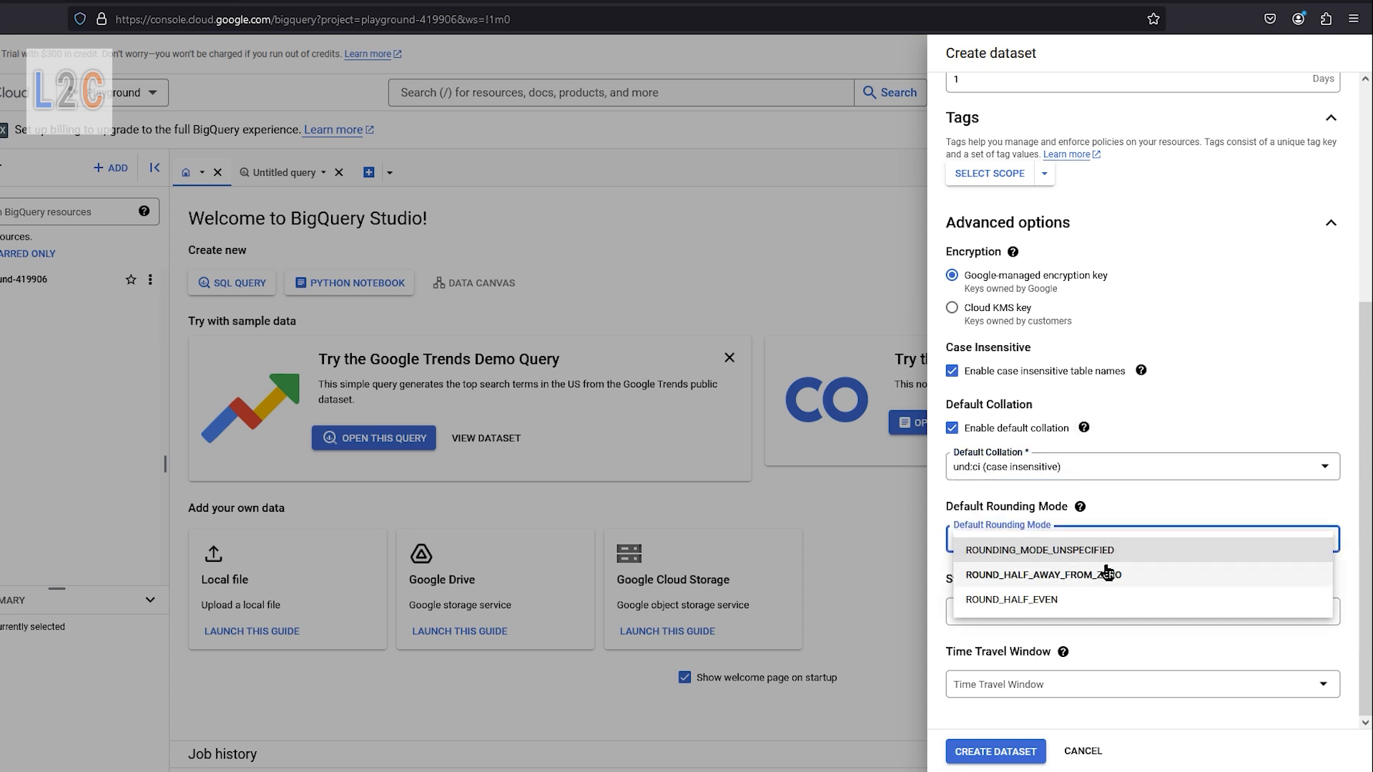
left_click(1106, 577)
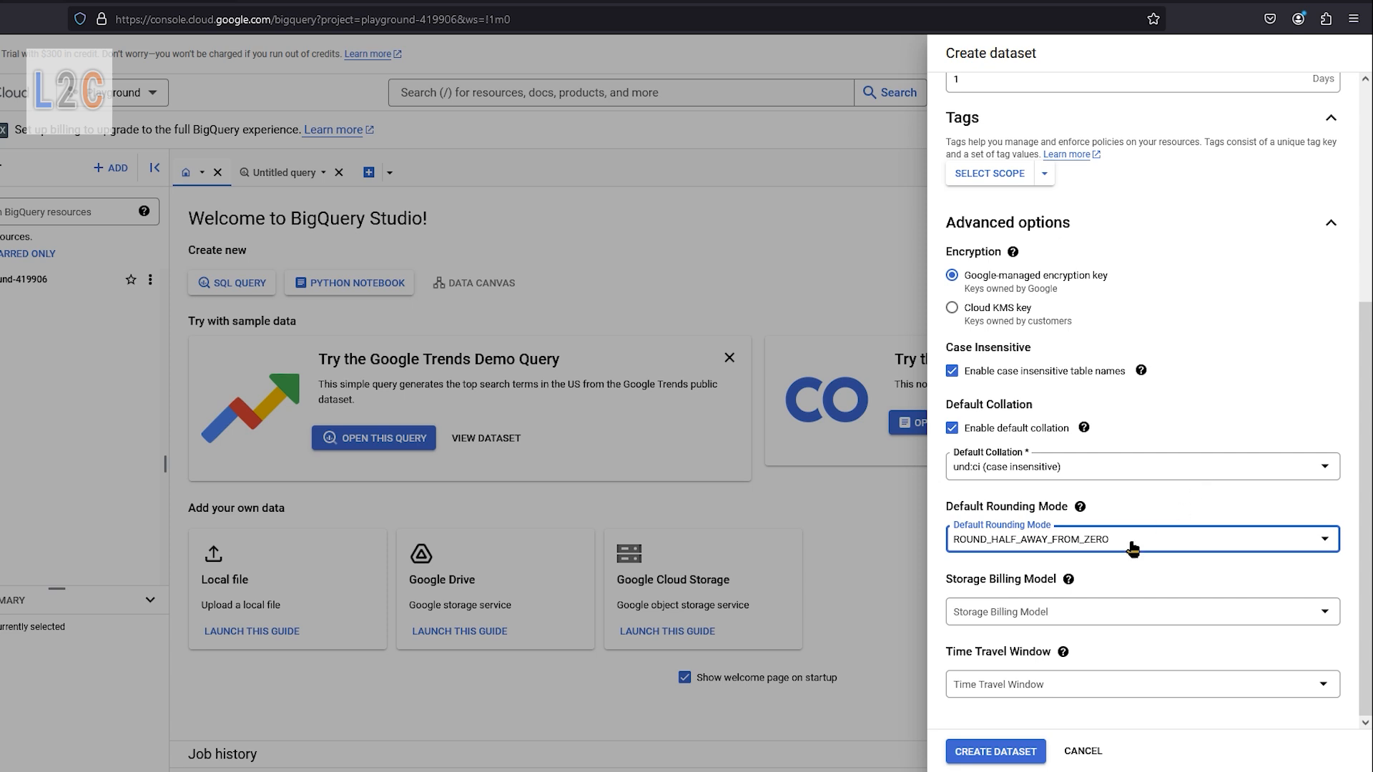
left_click(1030, 612)
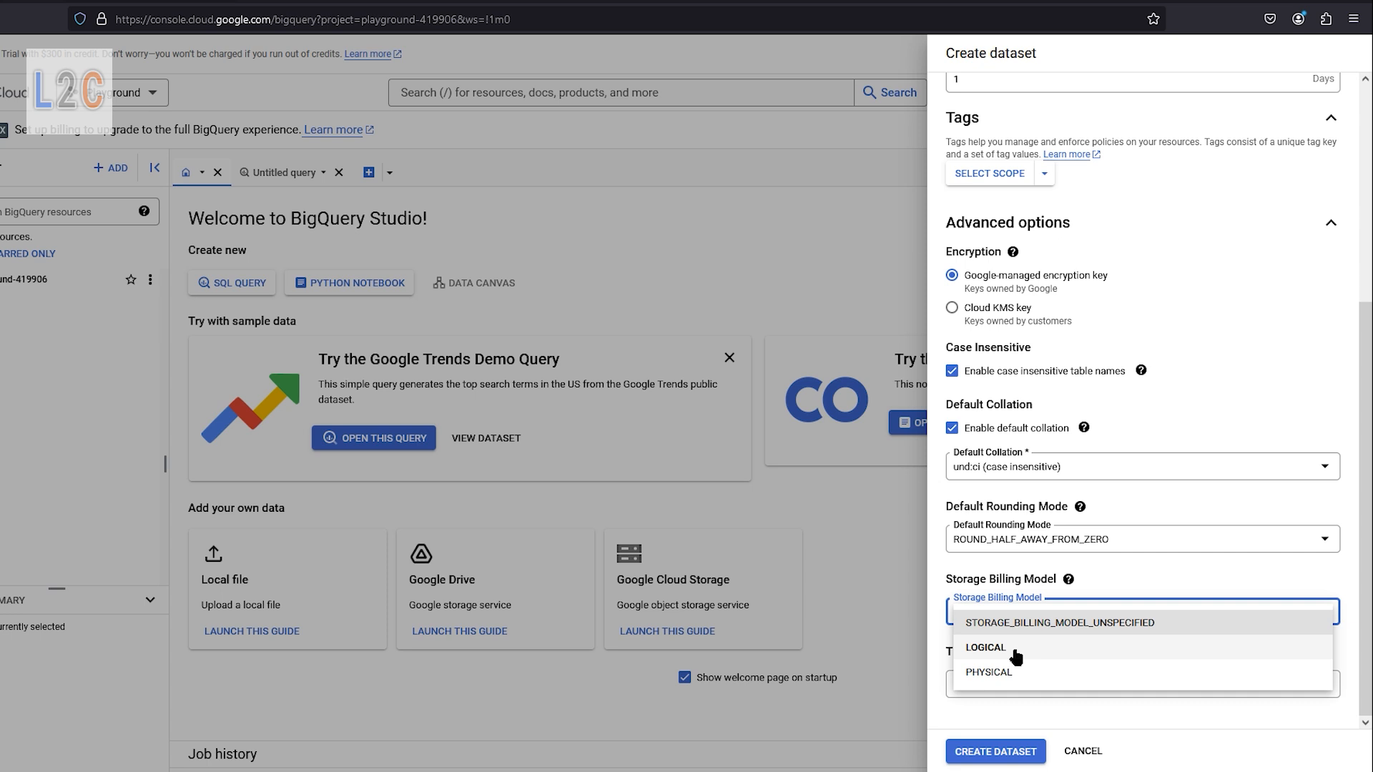
left_click(1015, 651)
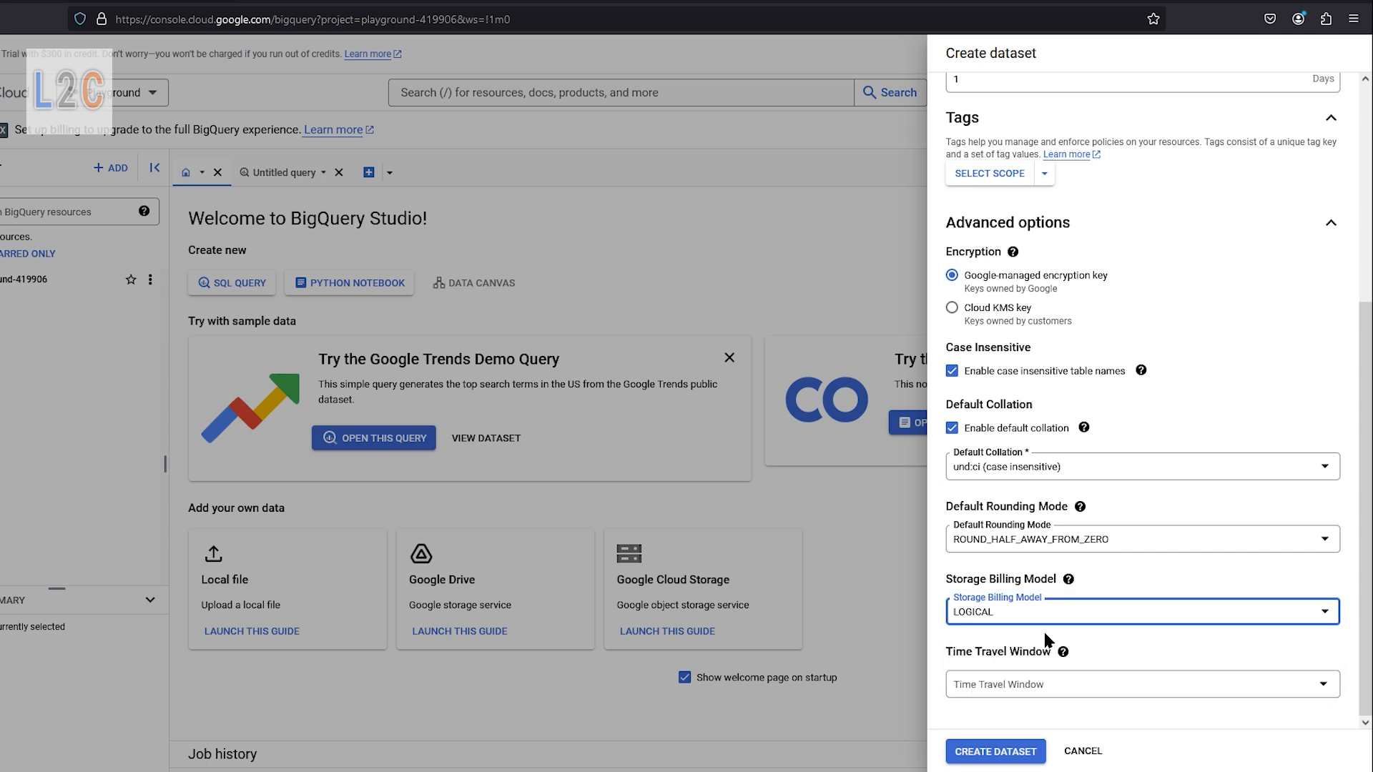
Set the time travel window to 7 Days, read its help, and create the dataset.
left_click(1157, 693)
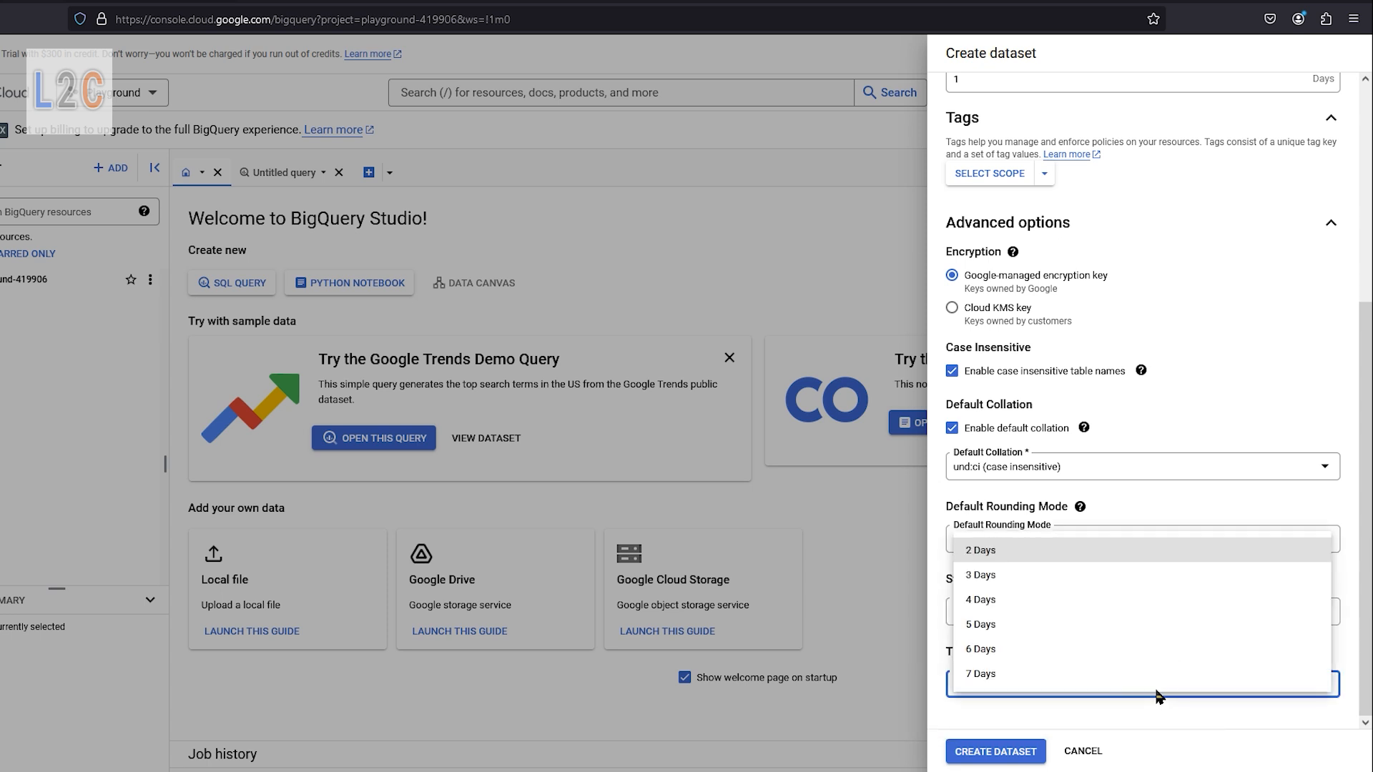
left_click(1008, 676)
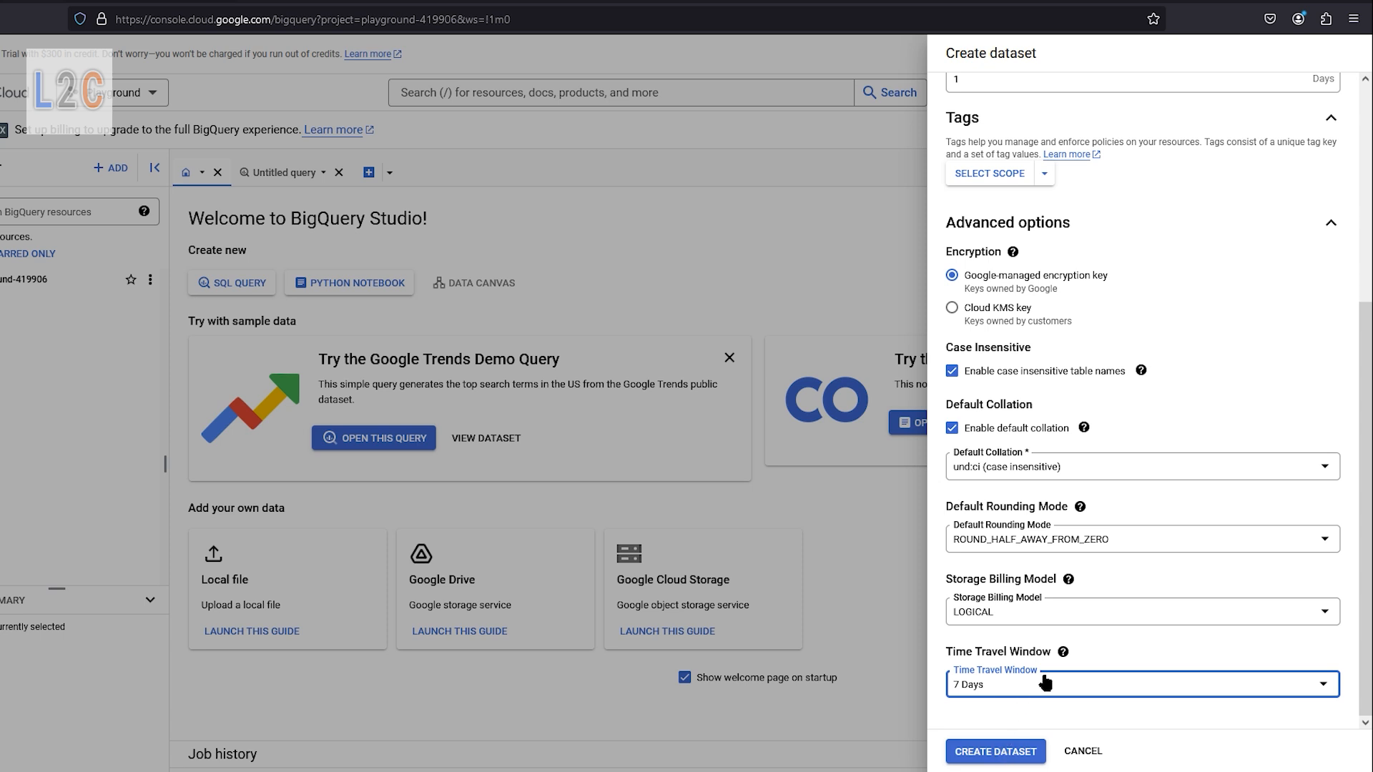
left_click(1063, 652)
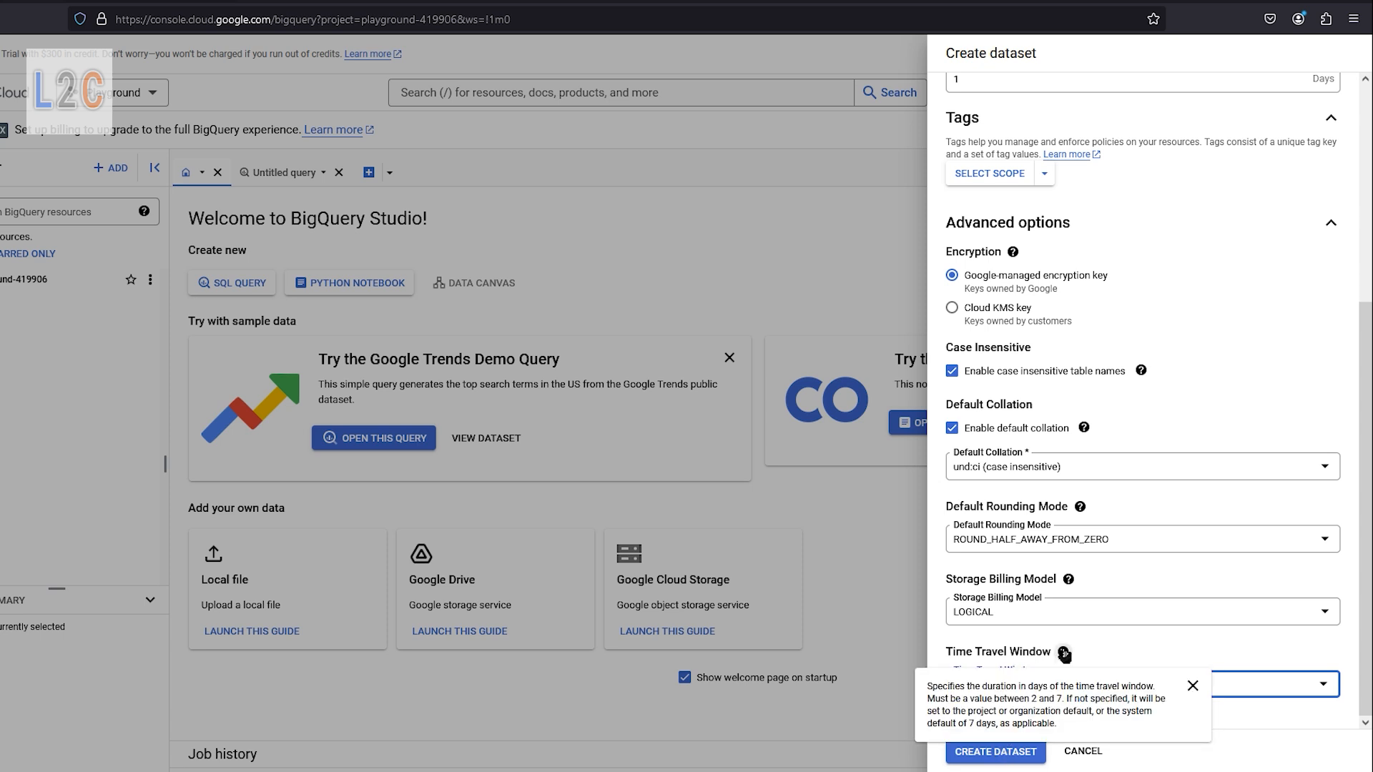
left_click(999, 759)
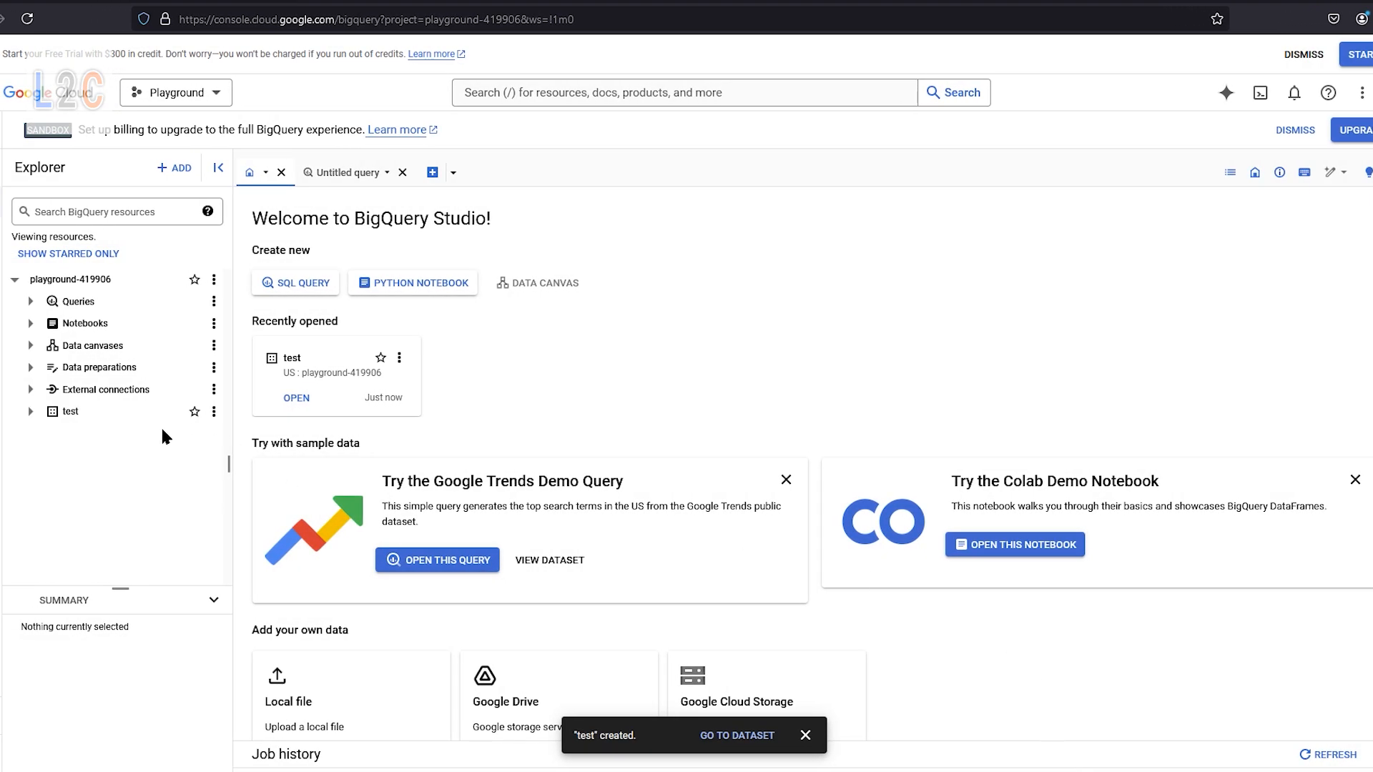
View the test dataset's details, and start a CREATE SCHEMA IF NOT EXISTS statement with a backtick-quoted name in the untitled query.
left_click(63, 415)
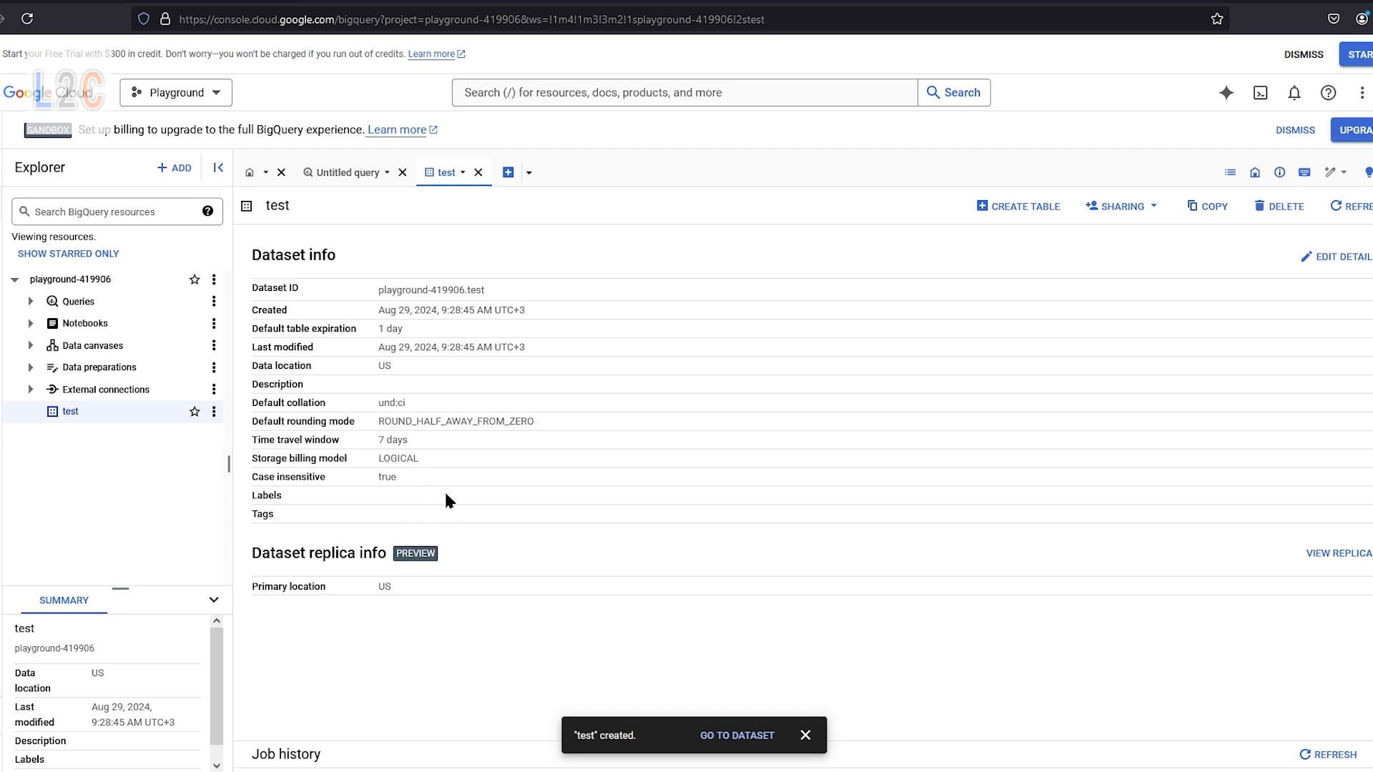
left_click(349, 172)
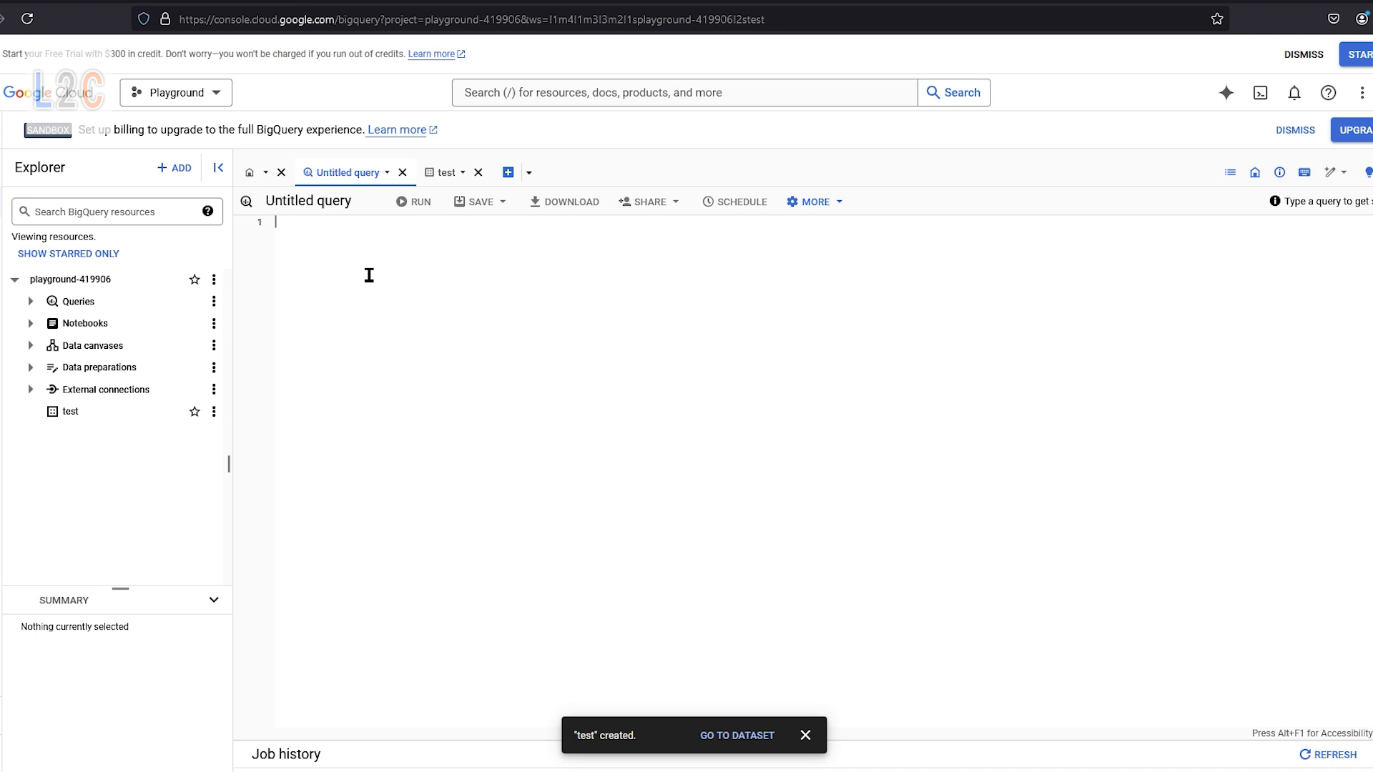
type("CREATE")
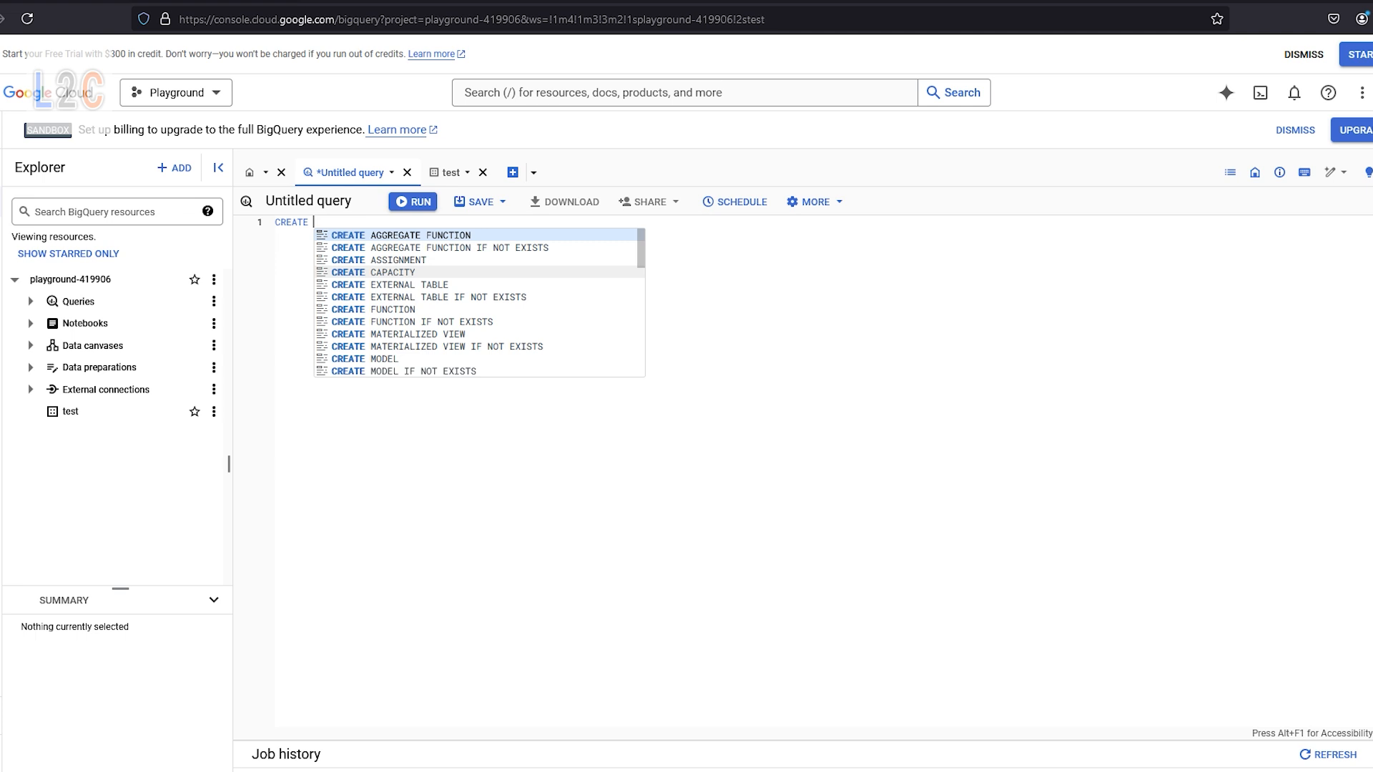
type("sc")
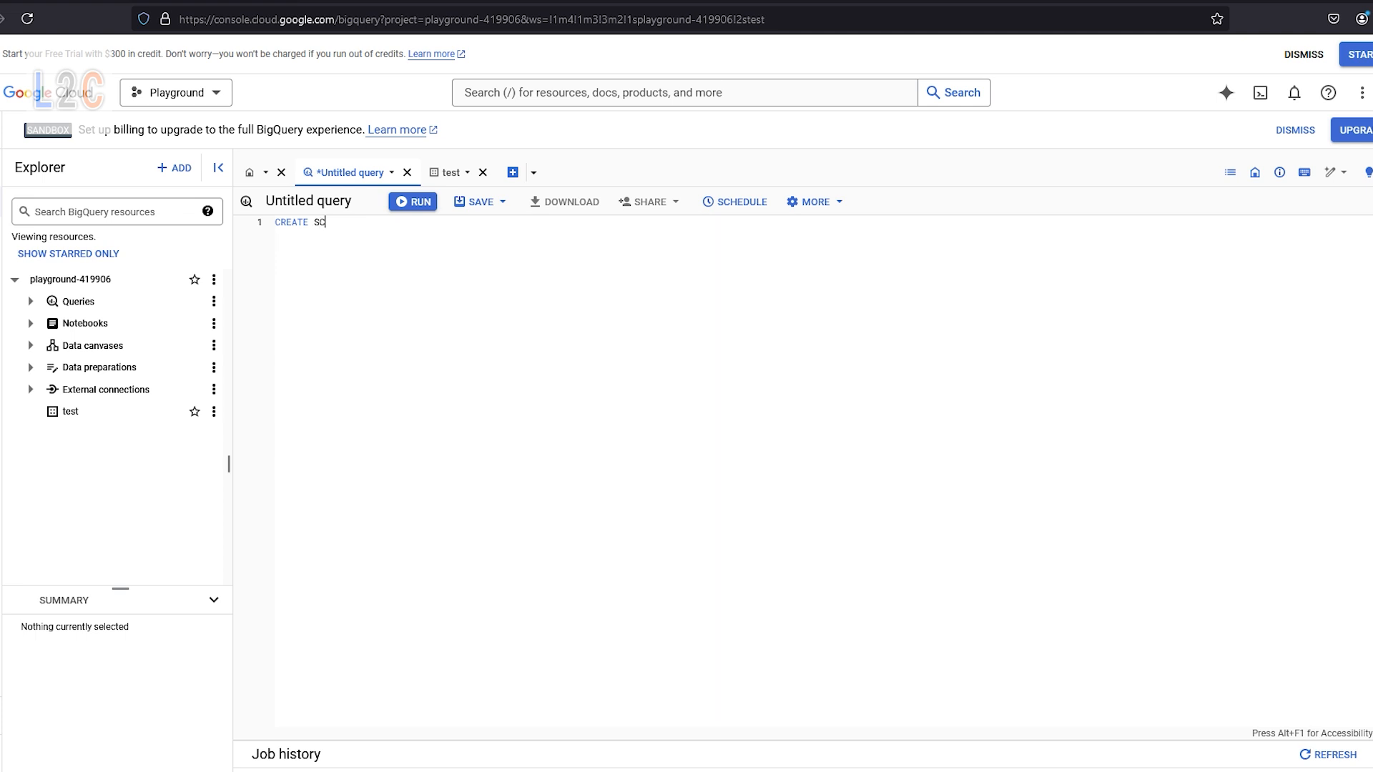
type("HEMA")
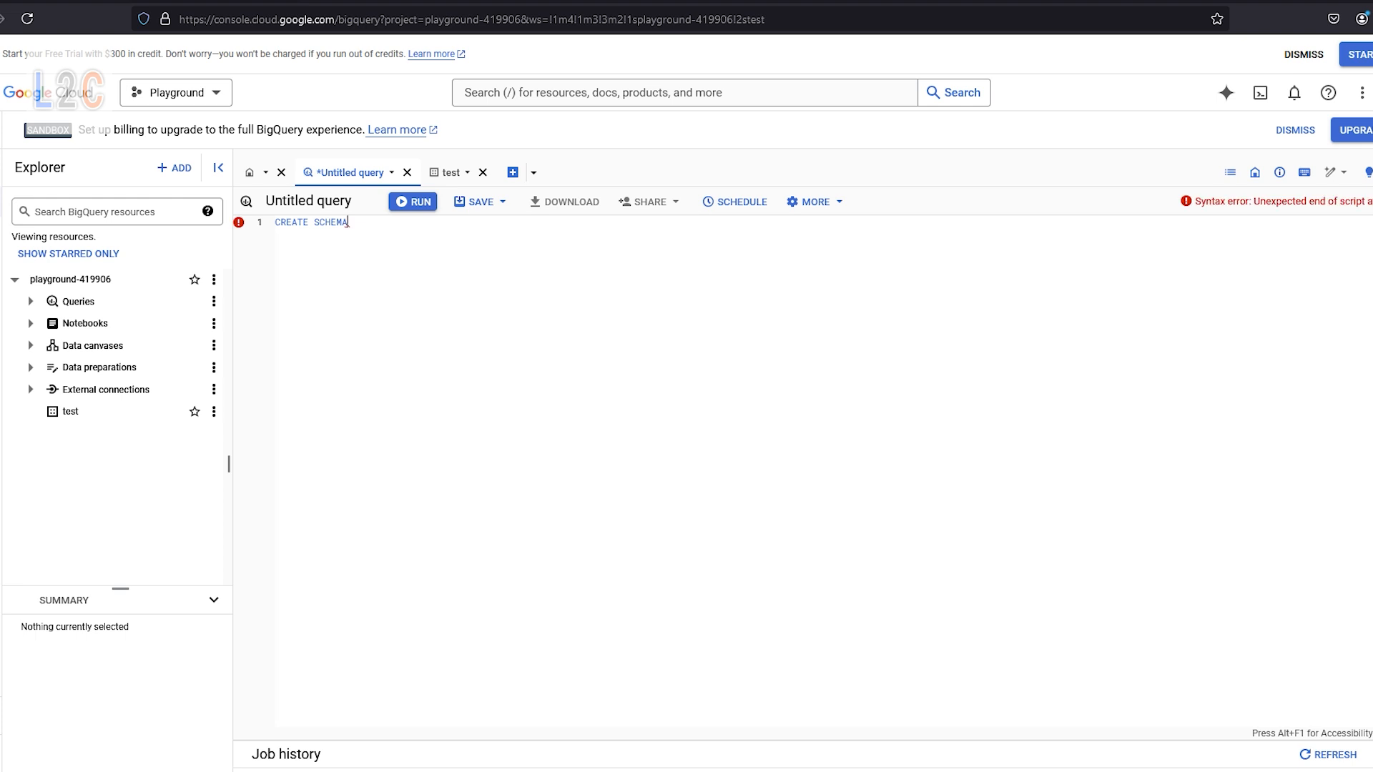
type(" IF NOT E")
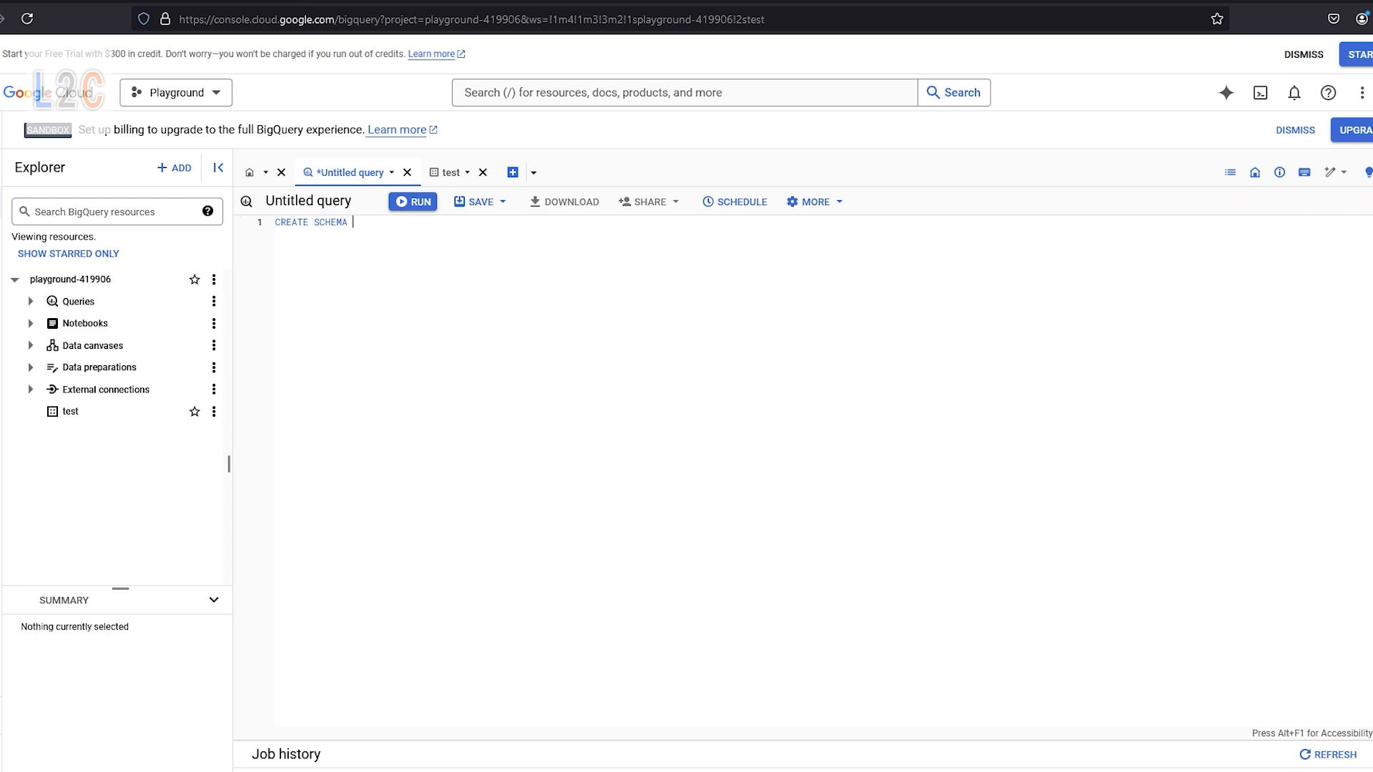
type("XISTS")
type("'")
key("BackSpace")
key("BackSpace")
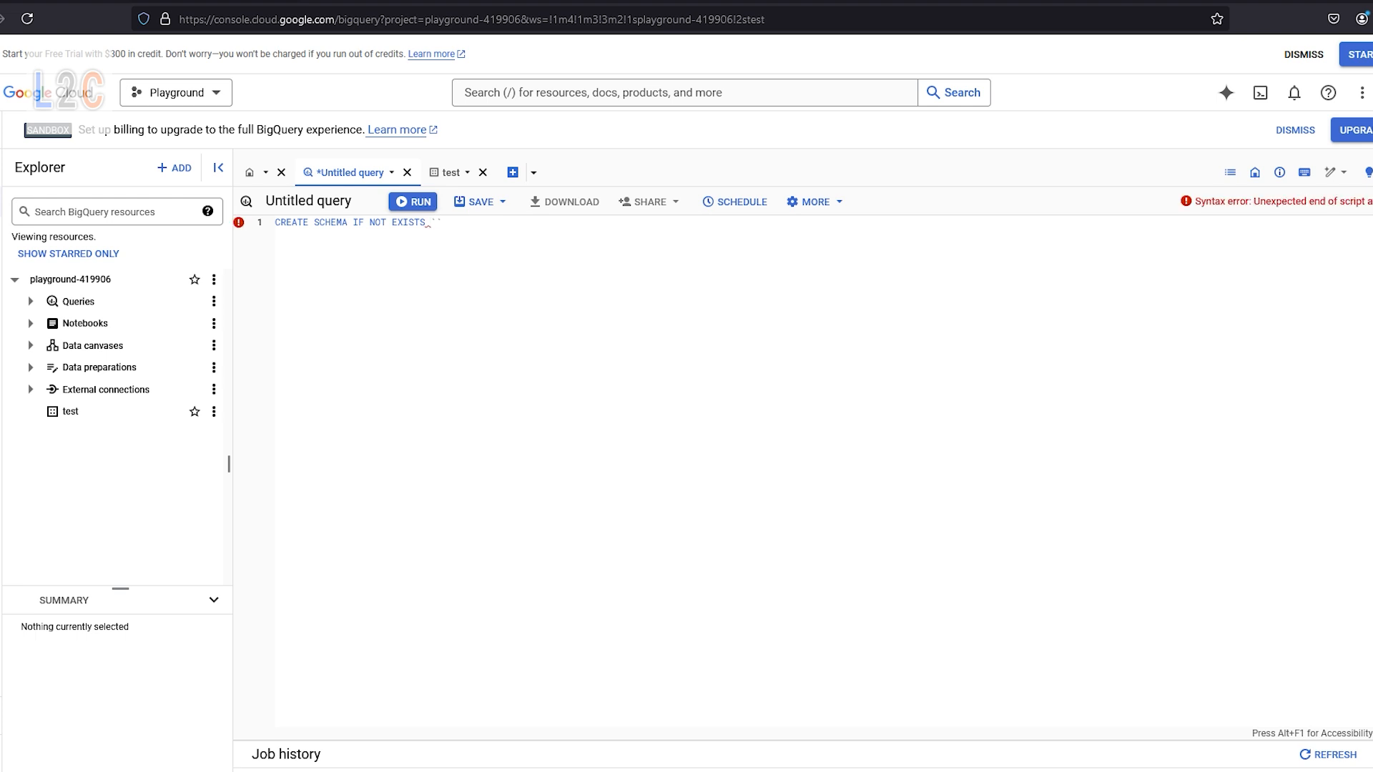
Enter playground-419906.deleteme_in_1_hour as the backtick-quoted schema name.
type("playground")
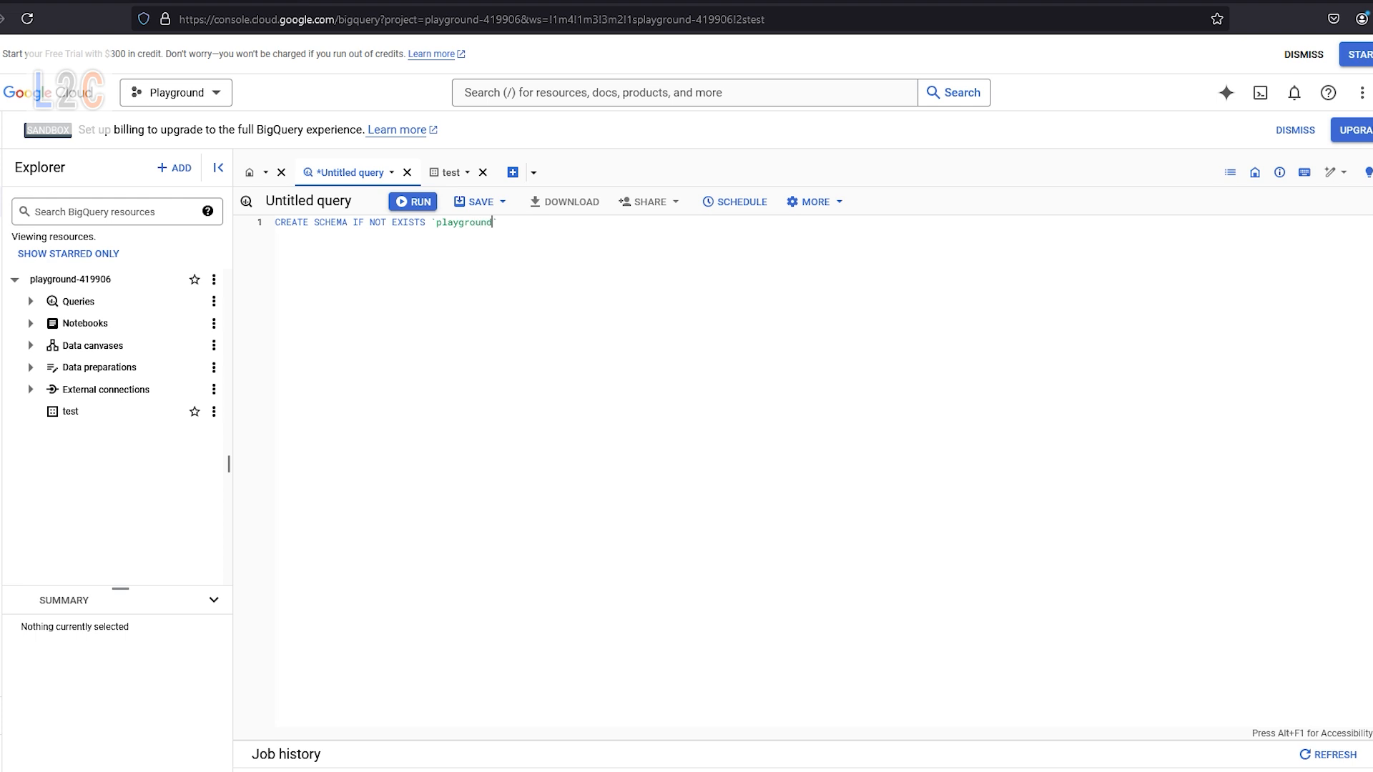
type("-41")
type("++0")
key("BackSpace")
key("BackSpace")
key("BackSpace")
type("9906.")
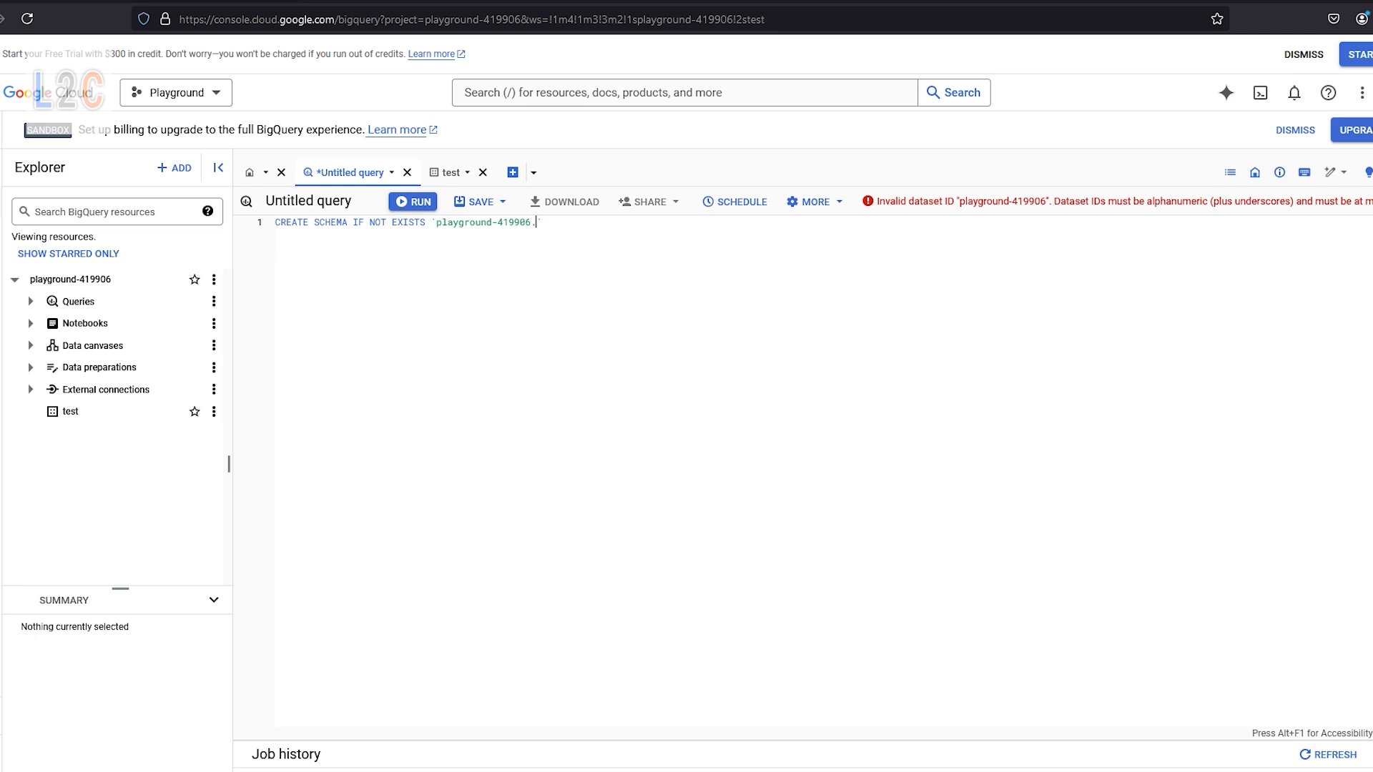
type("de")
type("leteme")
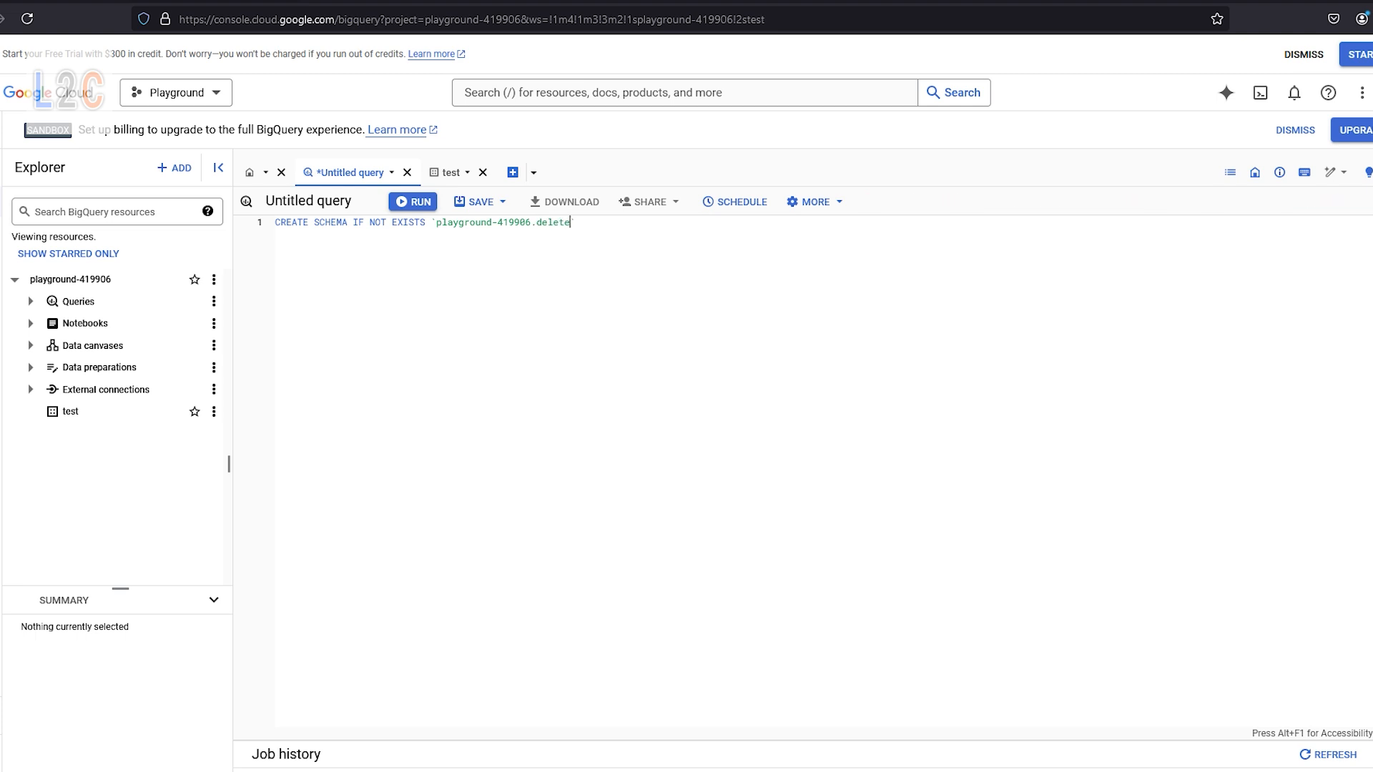
type("_in_1_hour`")
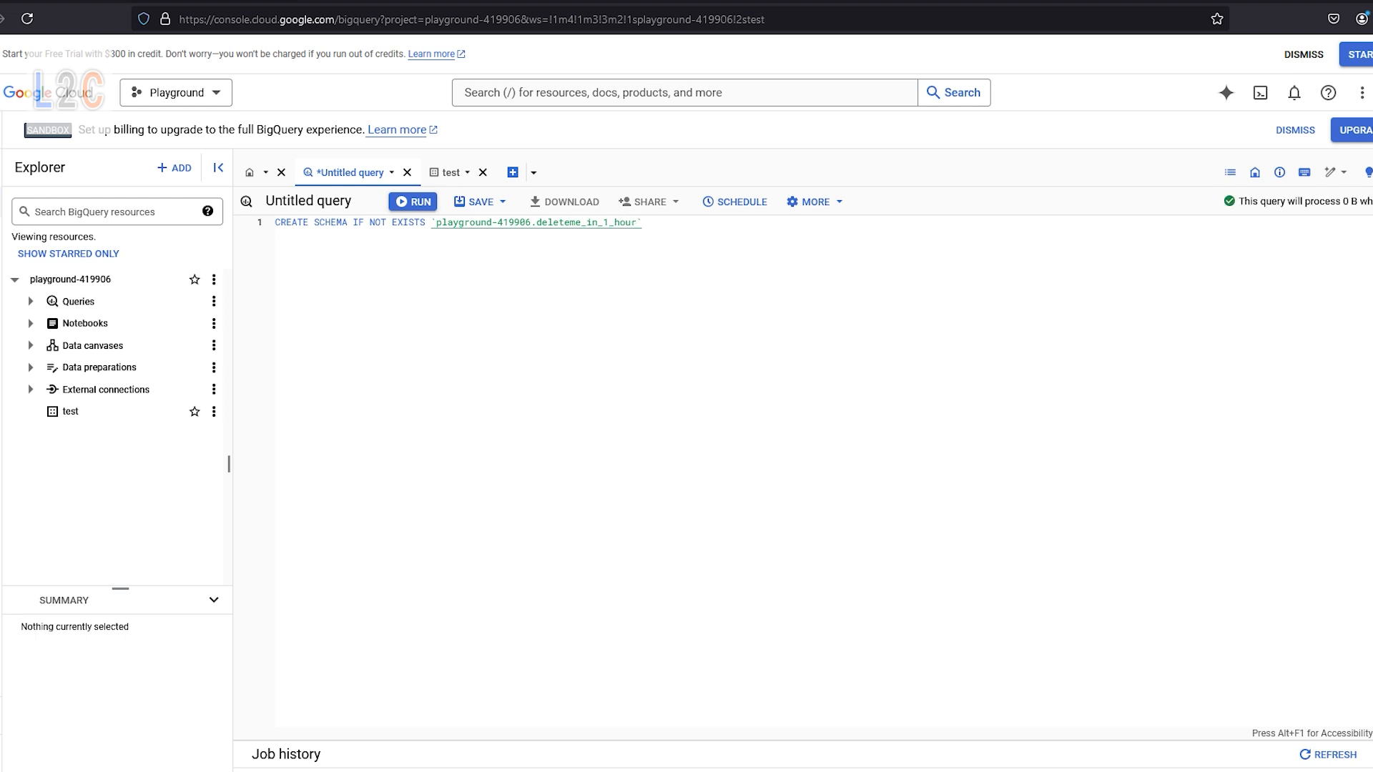
Try the schema name without its project prefix and backticks, and undo the removal.
key("ctrl+Left")
key("ctrl+Left")
key("ctrl+Left")
key("ctrl+Left")
key("Right")
key("ctrl+shift+Left")
key("ctrl+shift+Left")
key("BackSpace")
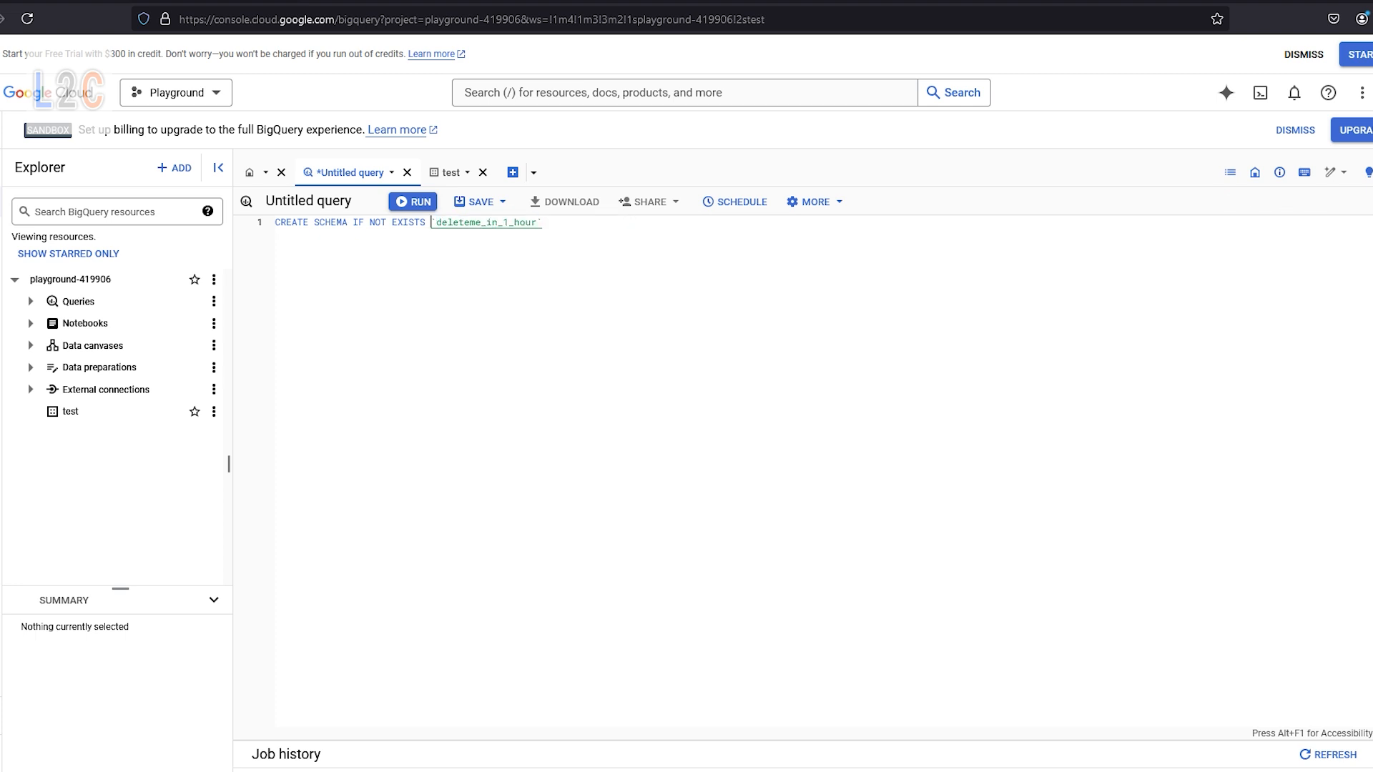
key("BackSpace")
key("End")
key("BackSpace")
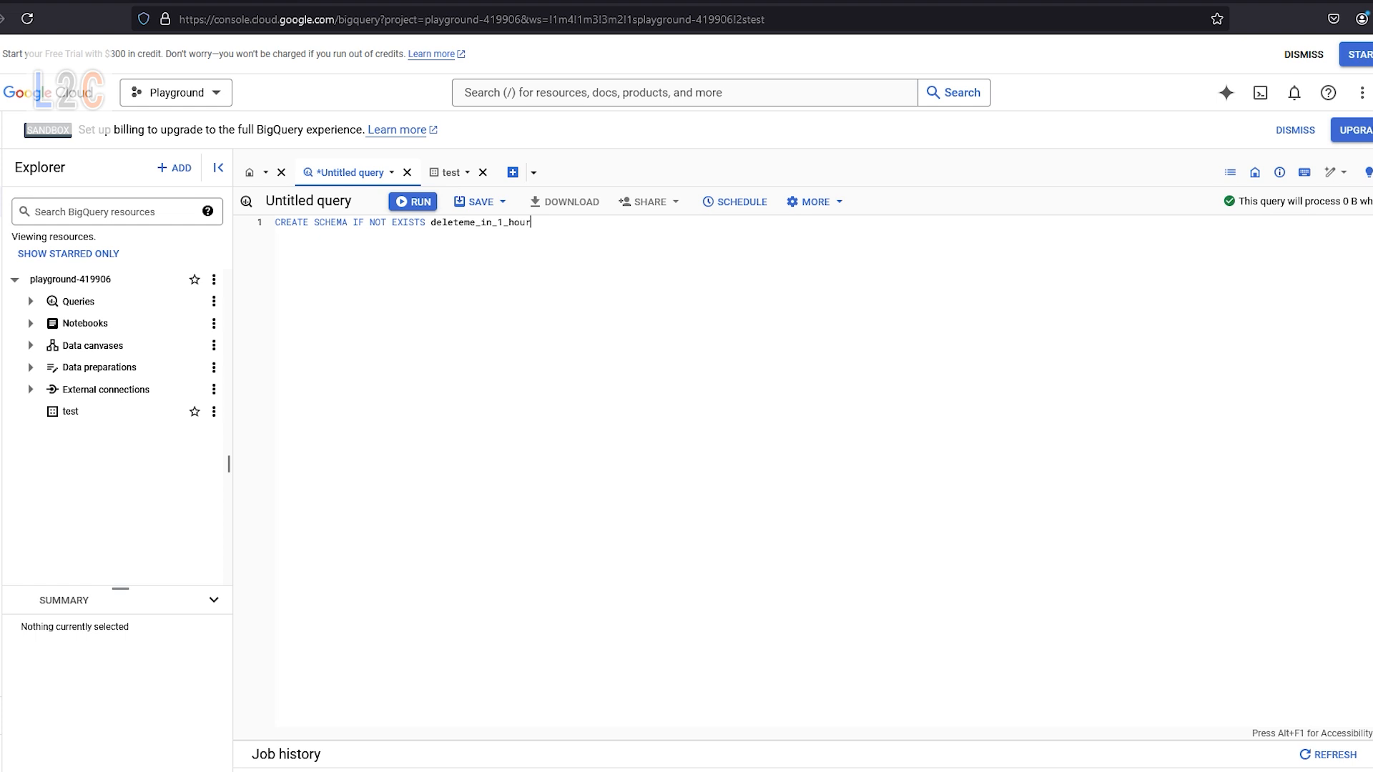
key("ctrl+z")
key("ctrl+z")
key("ctrl+z")
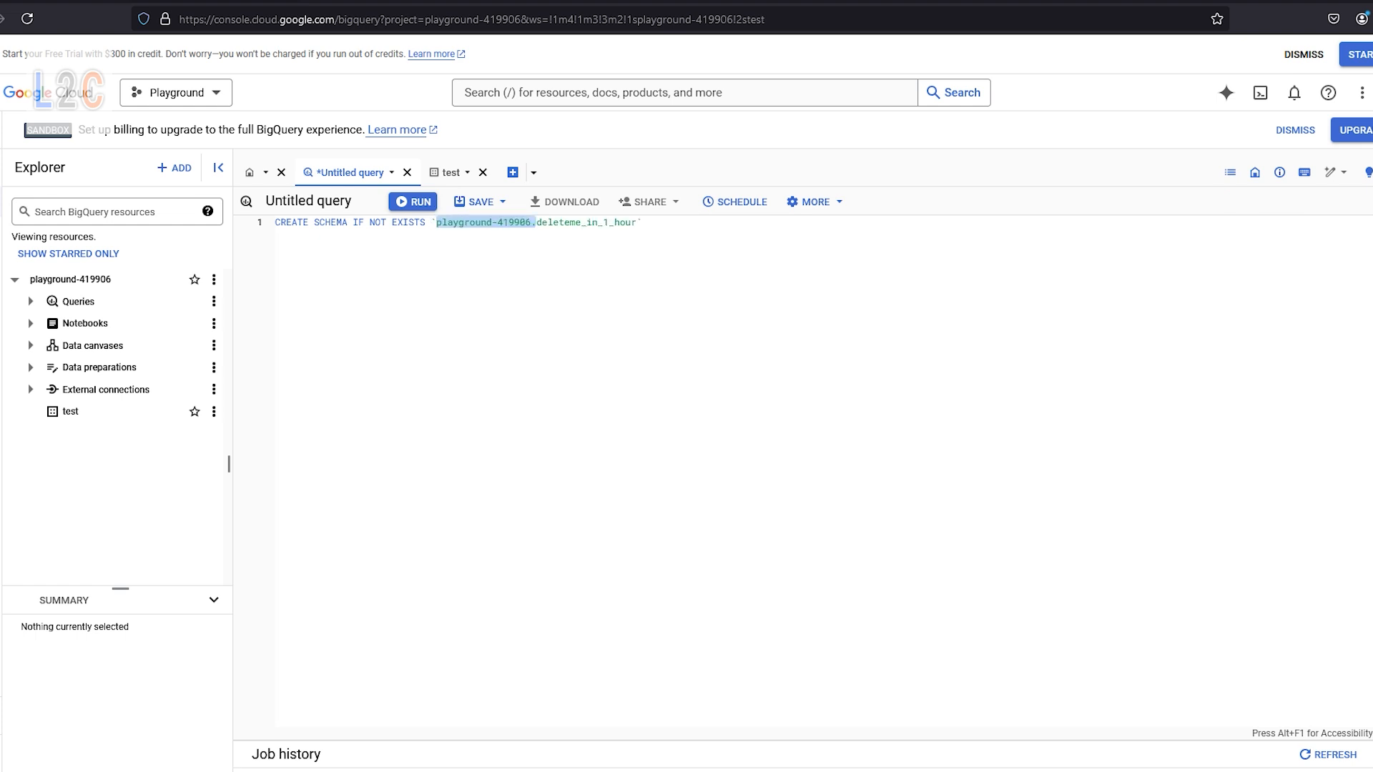
Try replacing the whole backtick-quoted schema name with "delete me", and undo the changes back to the full name.
key("BackSpace")
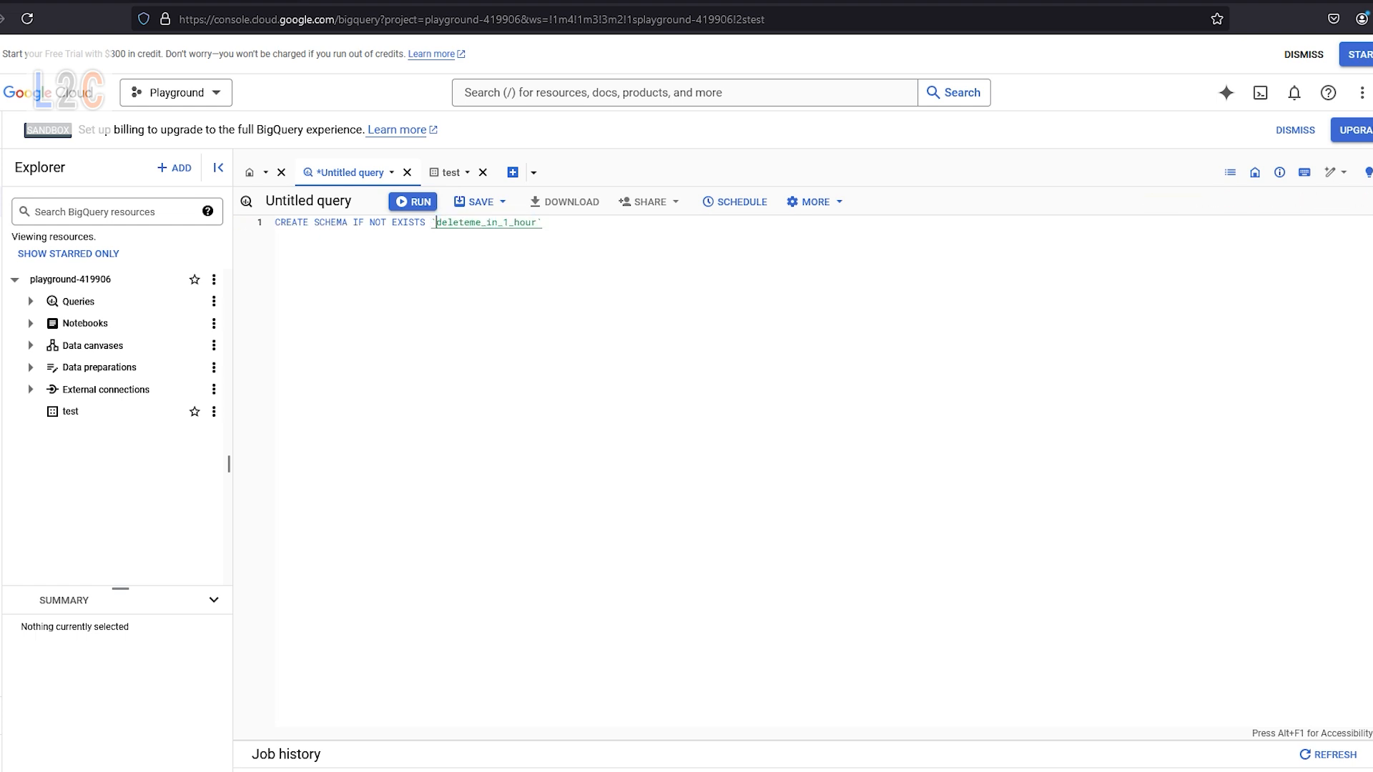
key("shift+End")
key("shift+Left")
type("delete me")
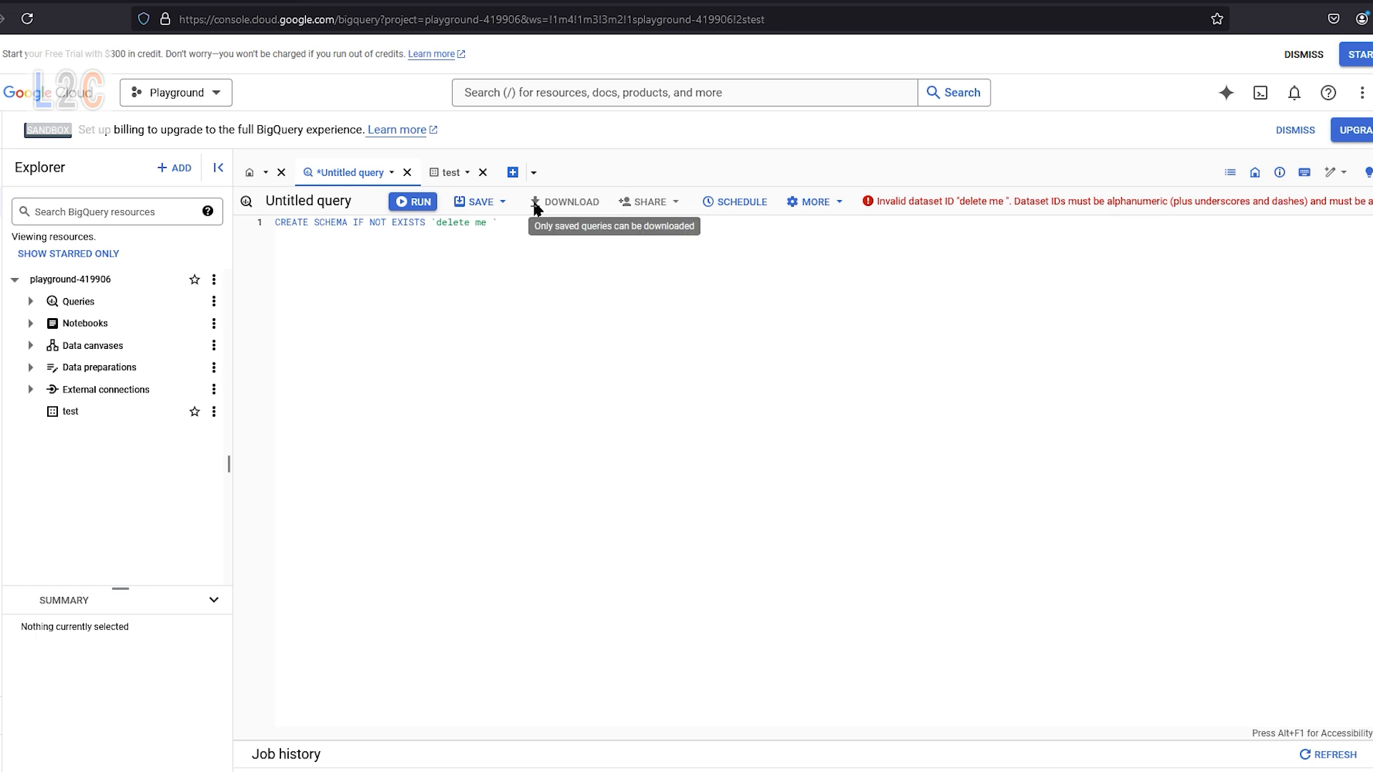
key("ctrl+z")
key("ctrl+z")
key("ctrl+z")
key("ctrl+z")
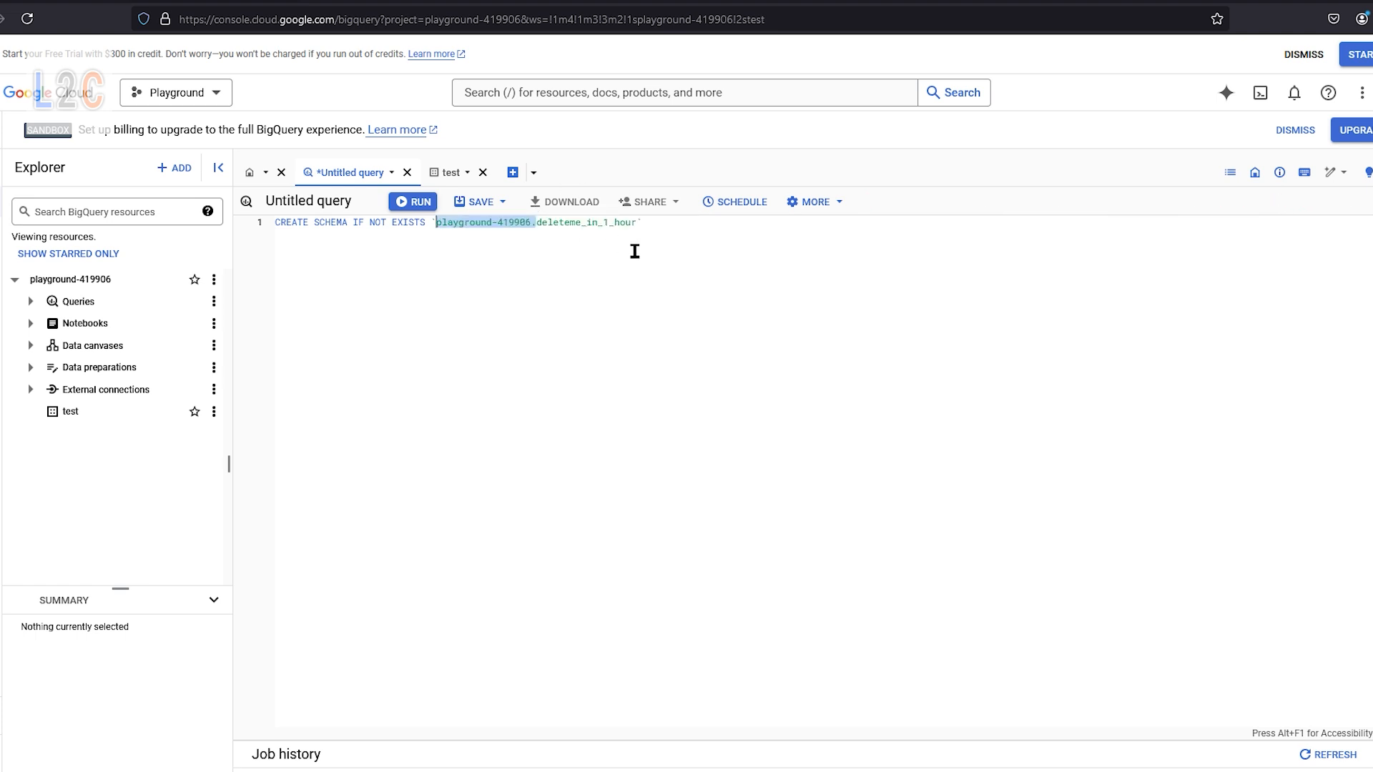
Remove the playground-419906. prefix and both backticks so the schema name reads deleteme_in_1_hour.
key("BackSpace")
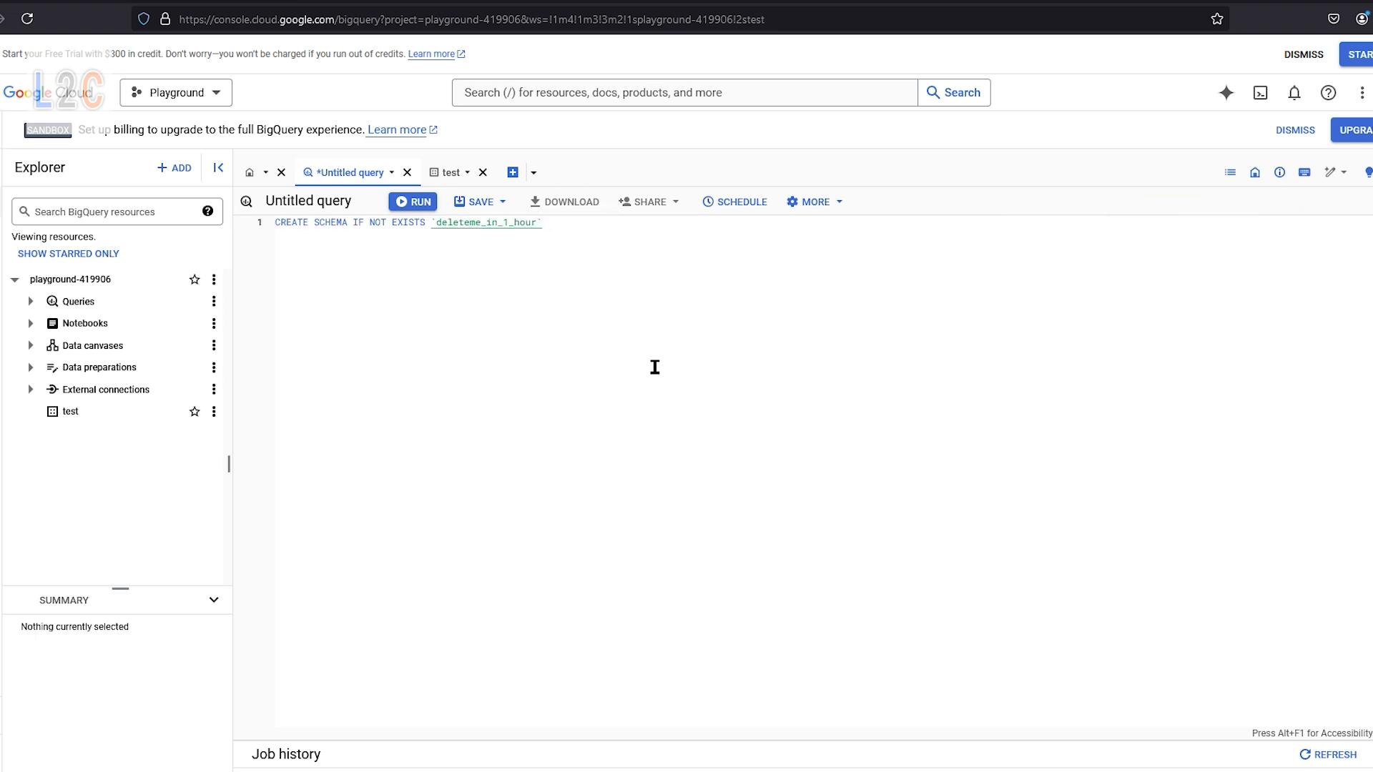
key("BackSpace")
key("End")
key("BackSpace")
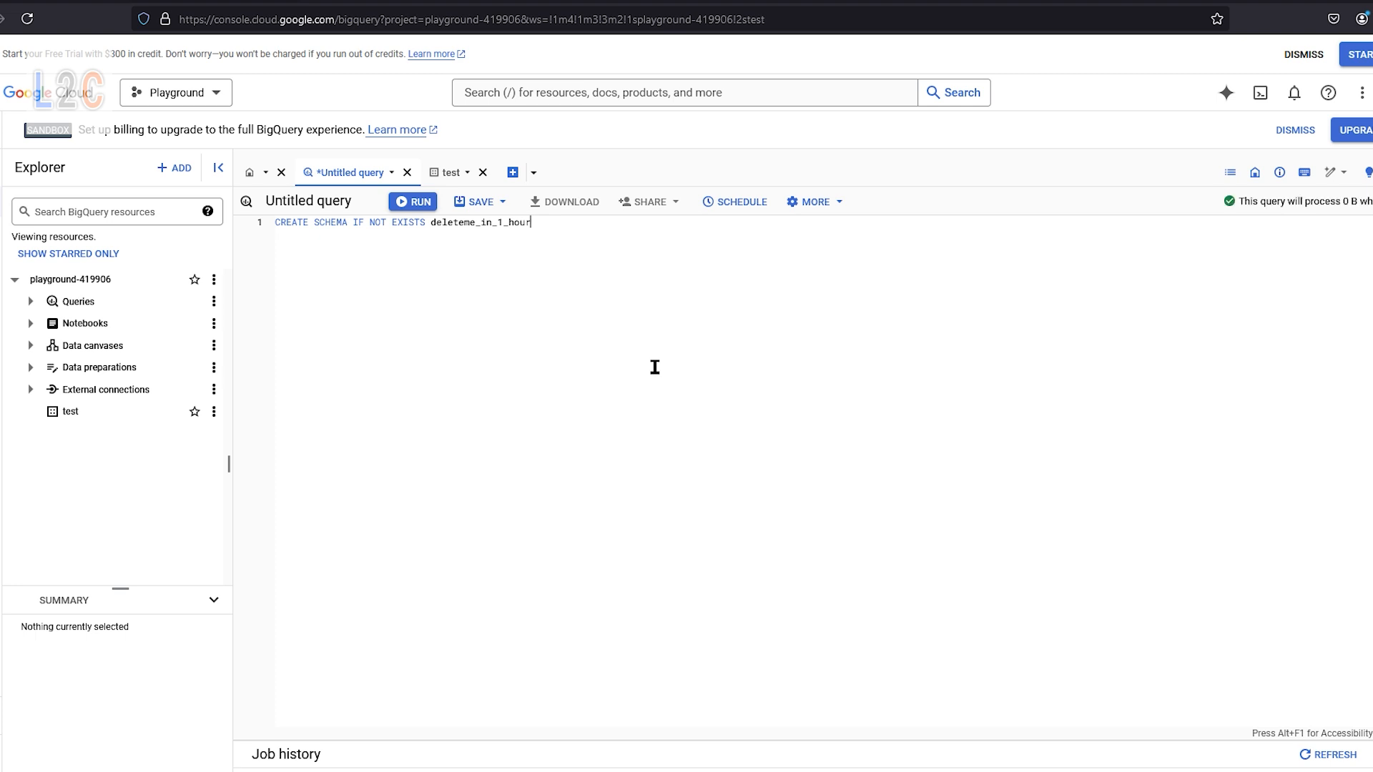
Add DEFAULT COLLATE 'und:ci' on a new line below the CREATE SCHEMA line.
key("ctrl+Left")
key("ctrl+Left")
key("ctrl+Right")
key("ctrl+Right")
key("Right")
key("Left")
key("ctrl+Right")
key("Return")
type("DEFA")
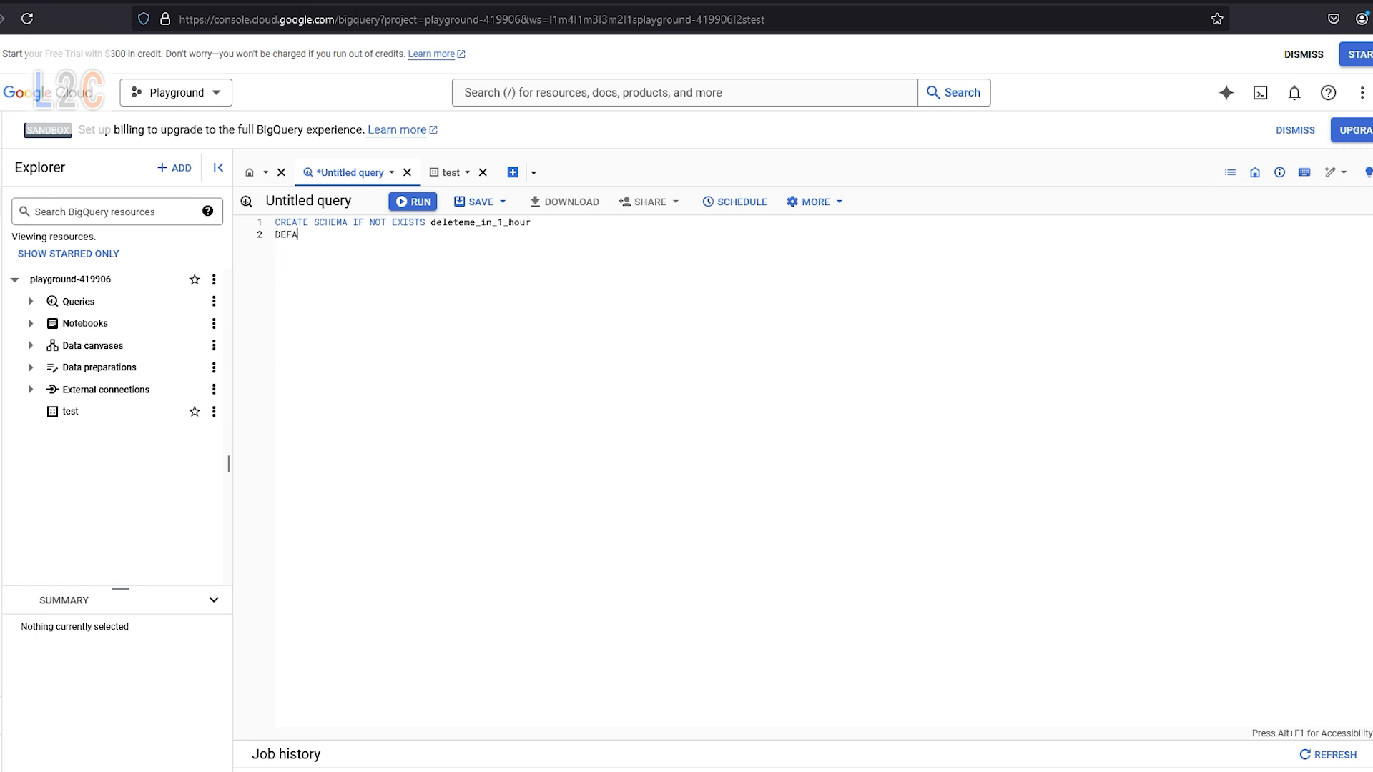
type("ULT COLLATE ''und:ci")
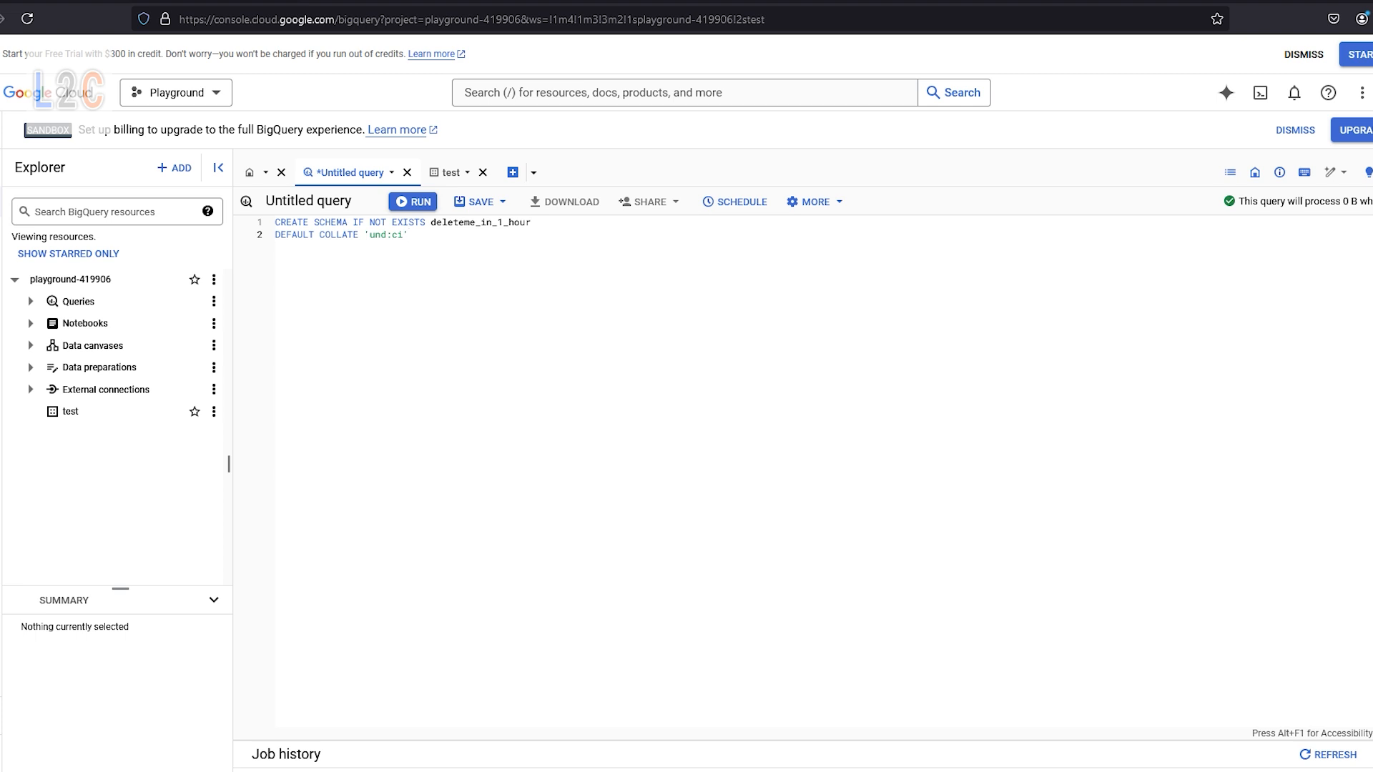
Add an empty multi-line OPTIONS() block directly below the collation line.
key("End")
key("Return")
key("Return")
type("OPTIONS")
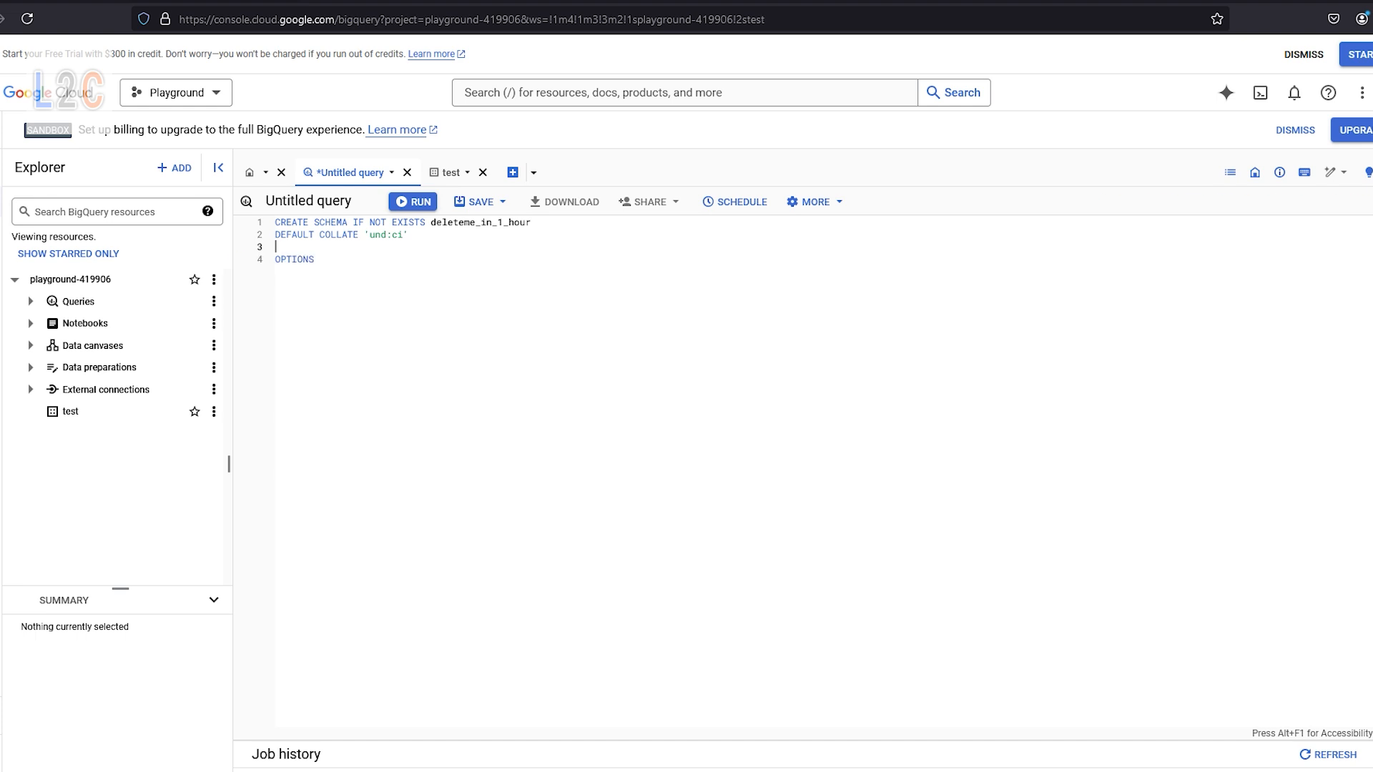
key("Delete")
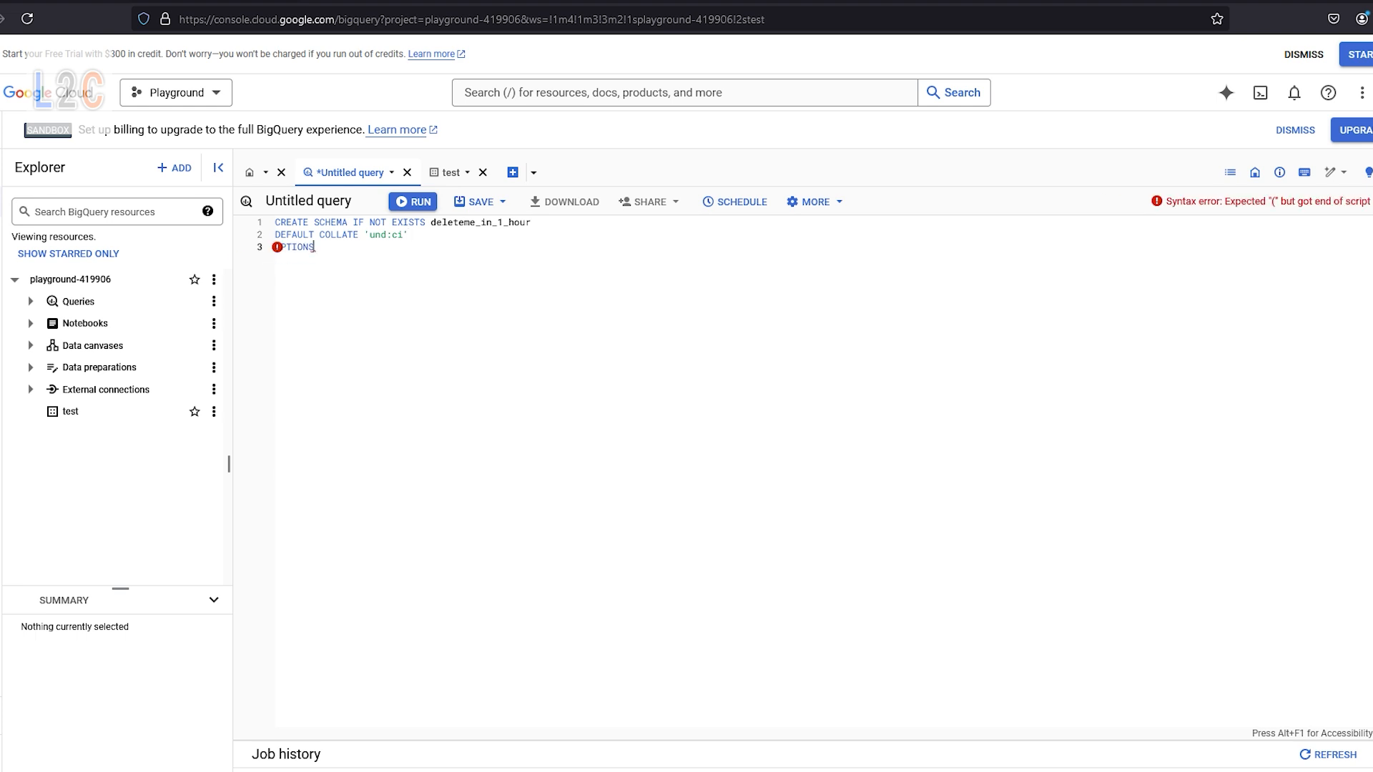
key("End")
type("(")
key("Return")
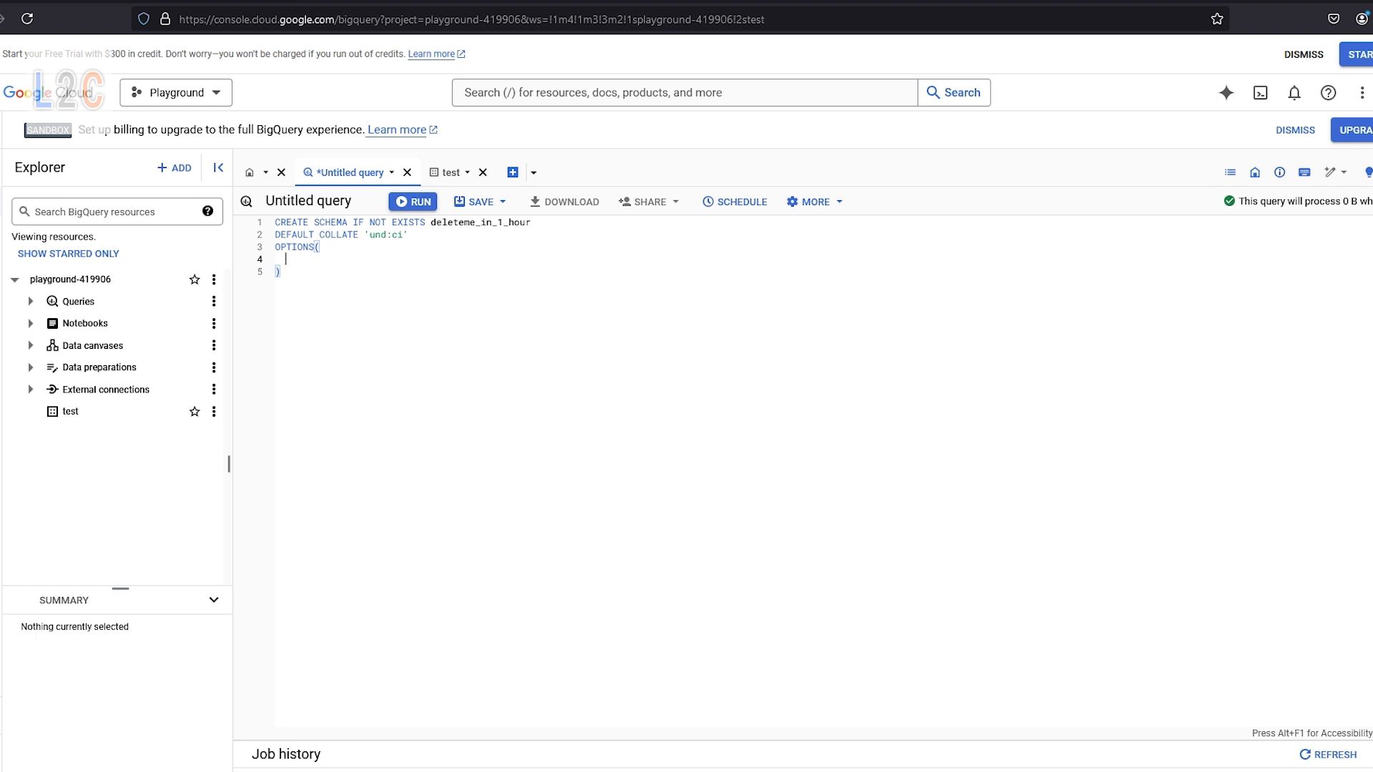
Add the option is_case_insensitive = FALSE, inside the OPTIONS block.
type("is_case_")
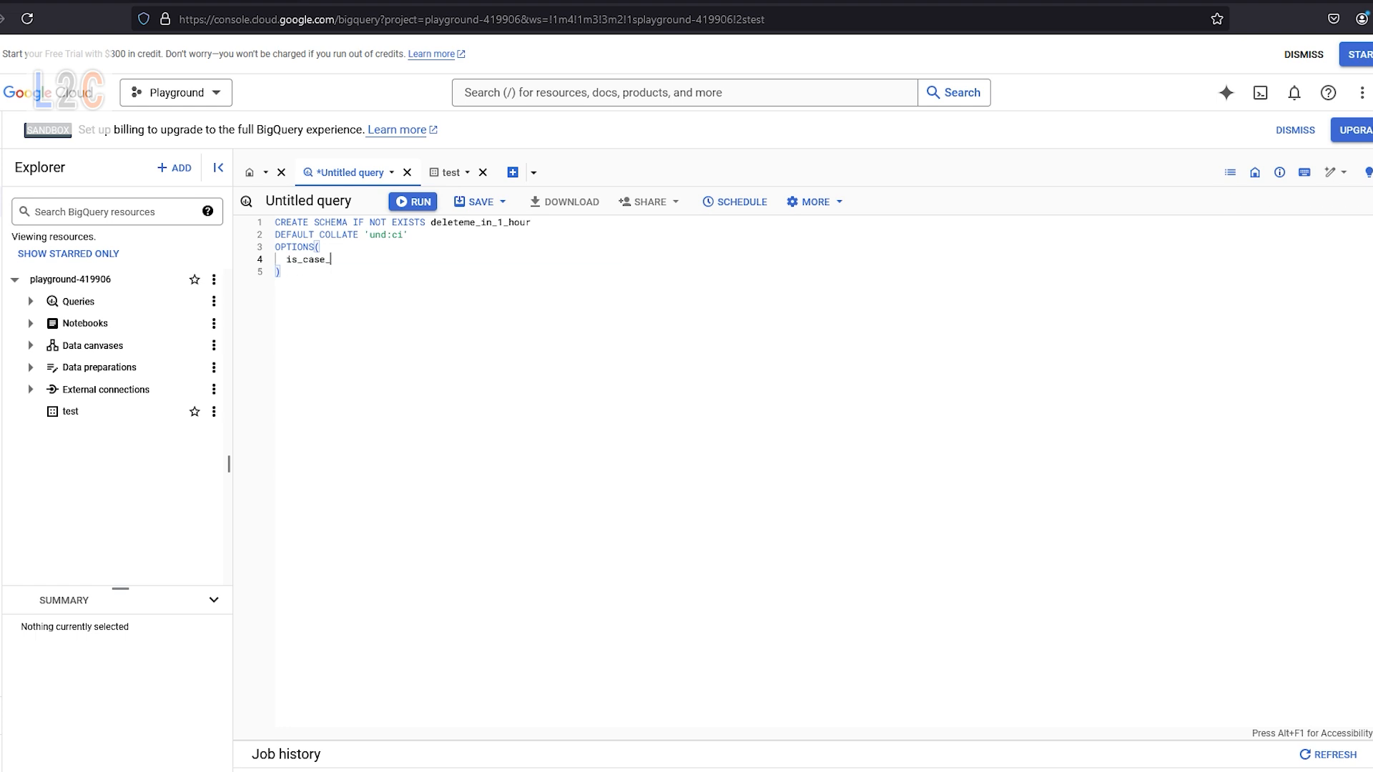
type("insensitive")
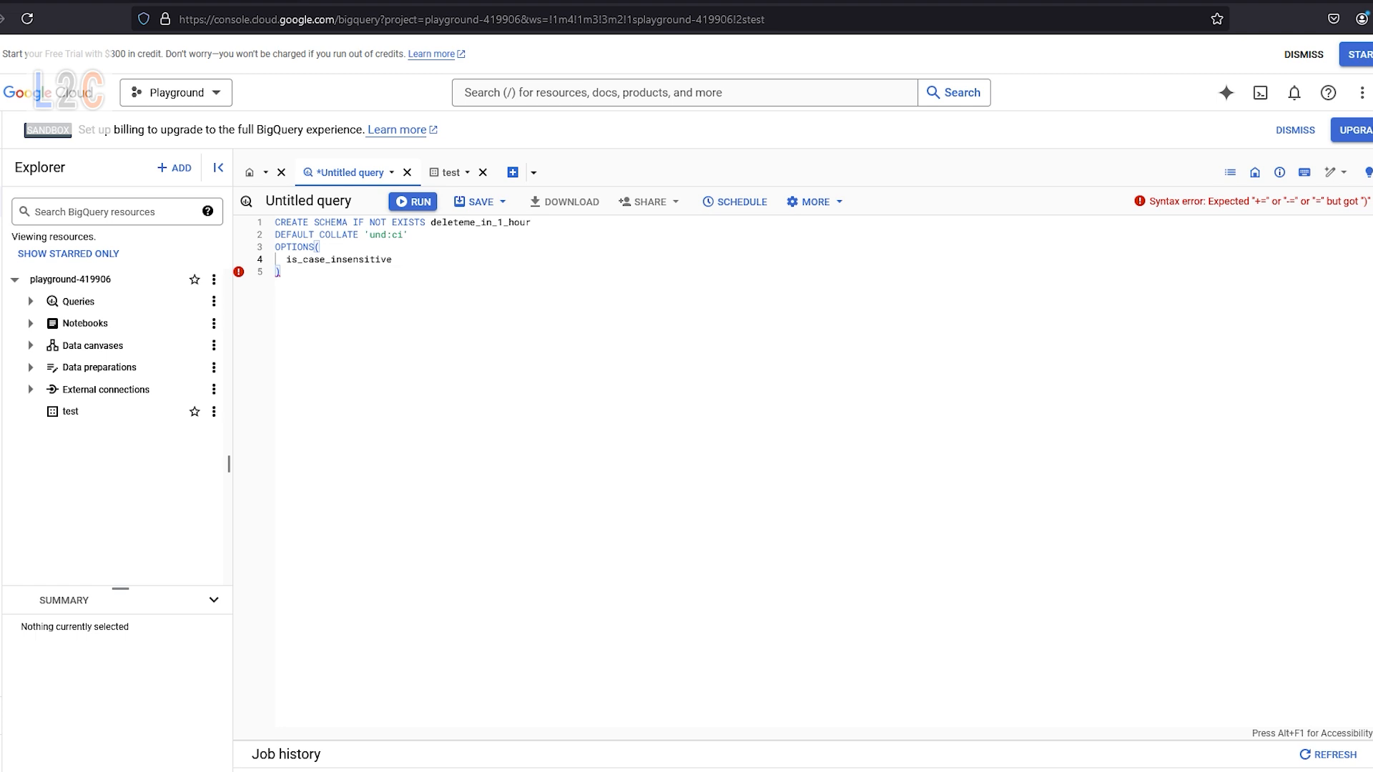
type("= FA")
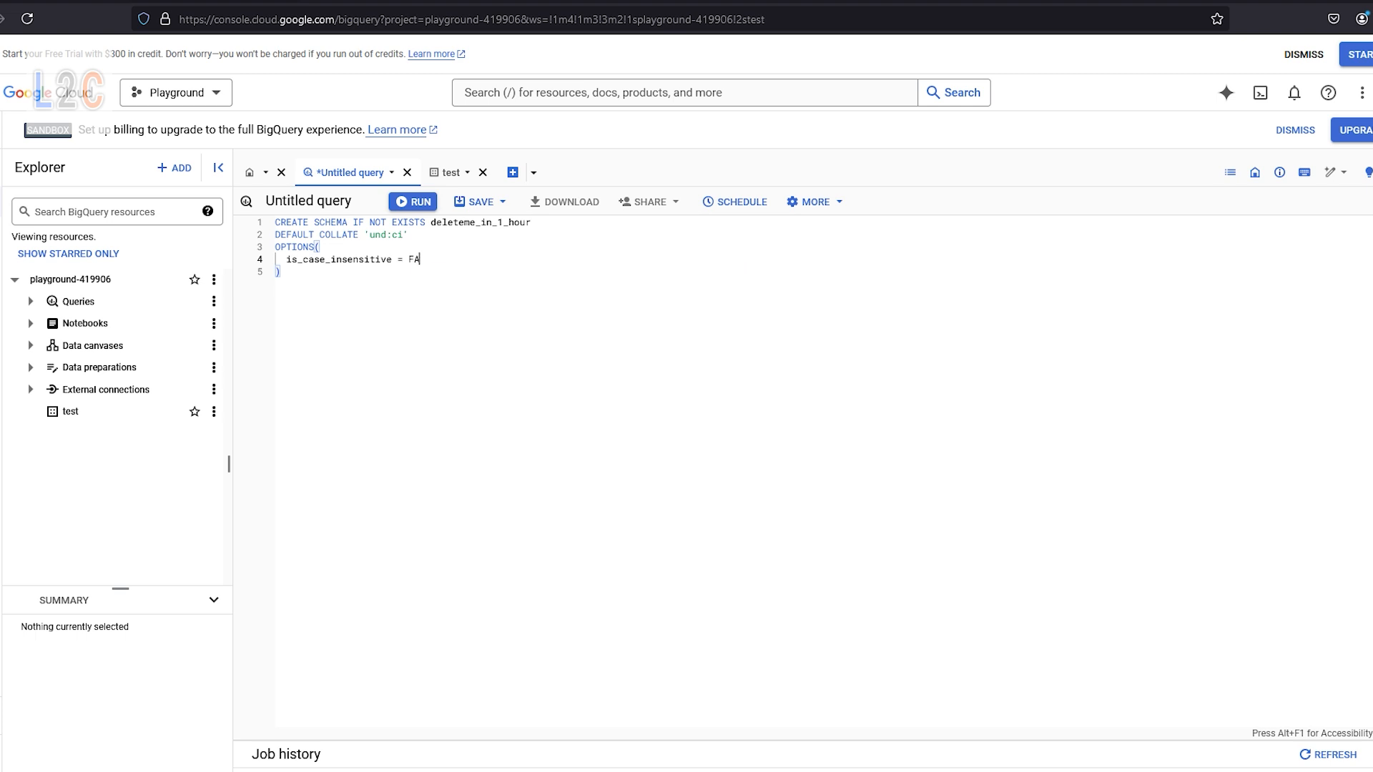
type("LSE,")
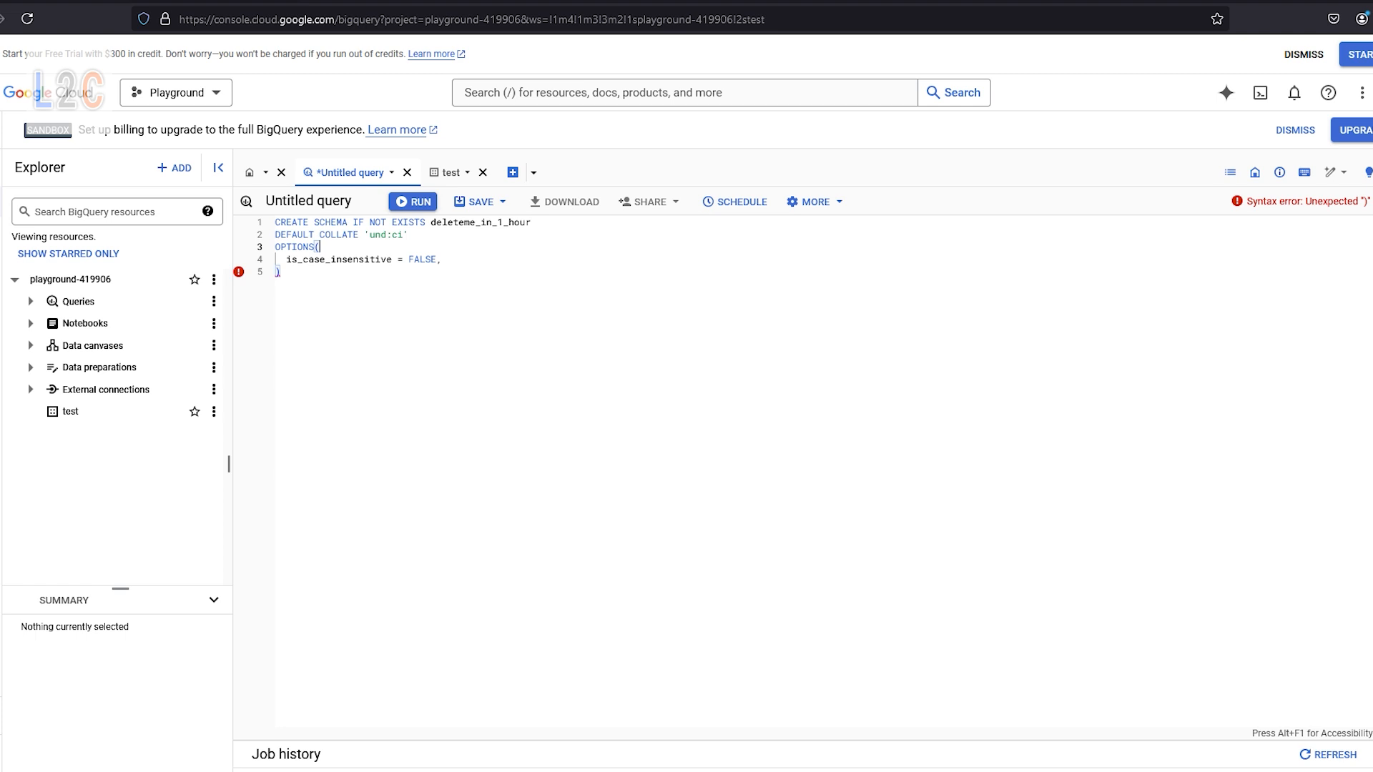
Add the option location="us", on the next line of the OPTIONS block.
key("Down")
key("Return")
type("location=")
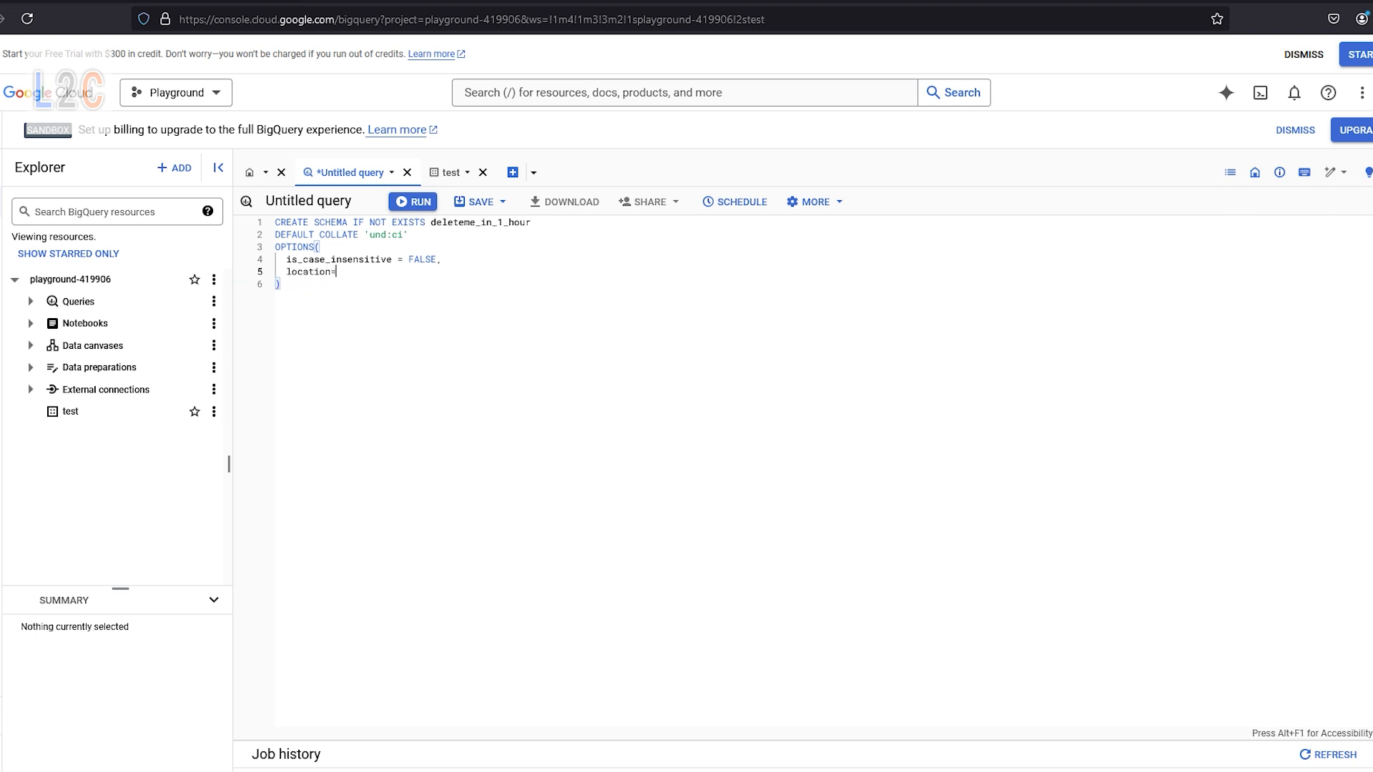
type("\"ui")
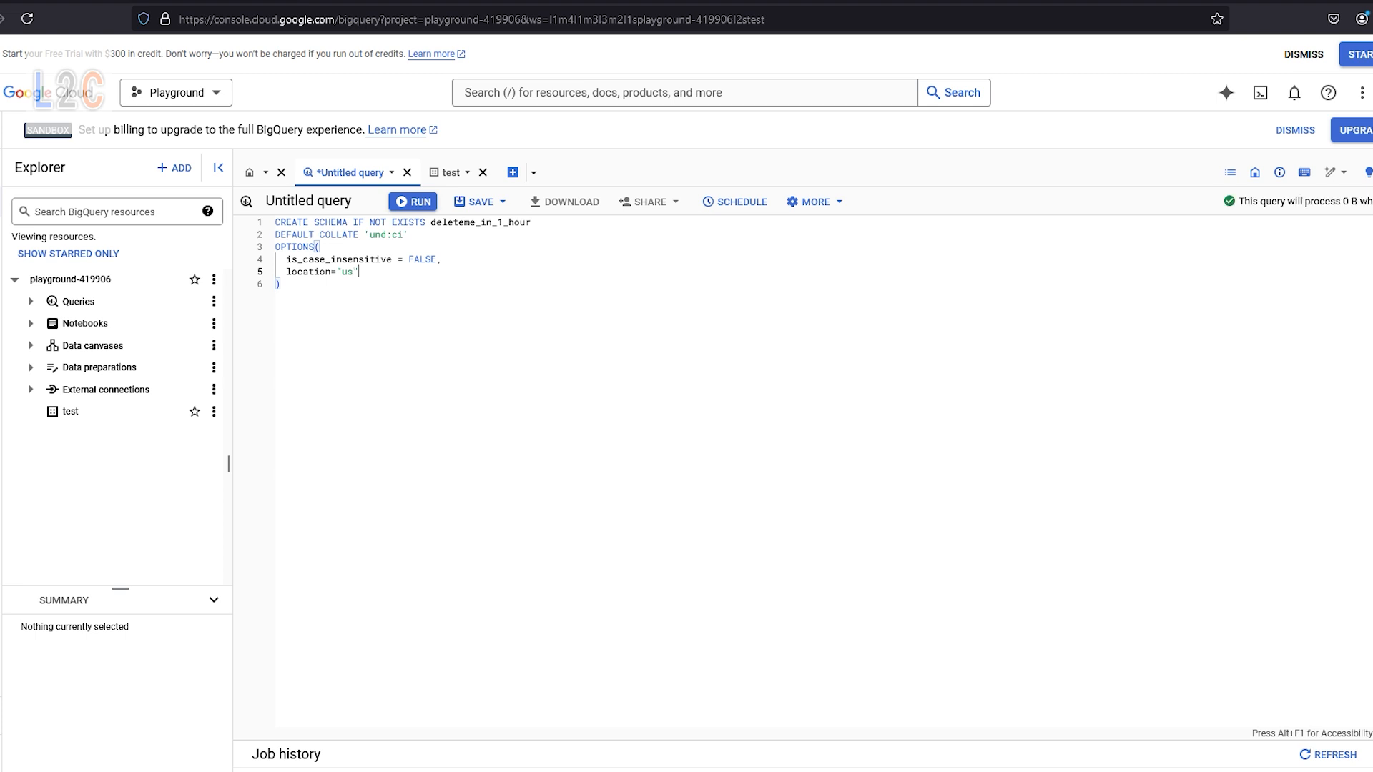
type(",")
key("Return")
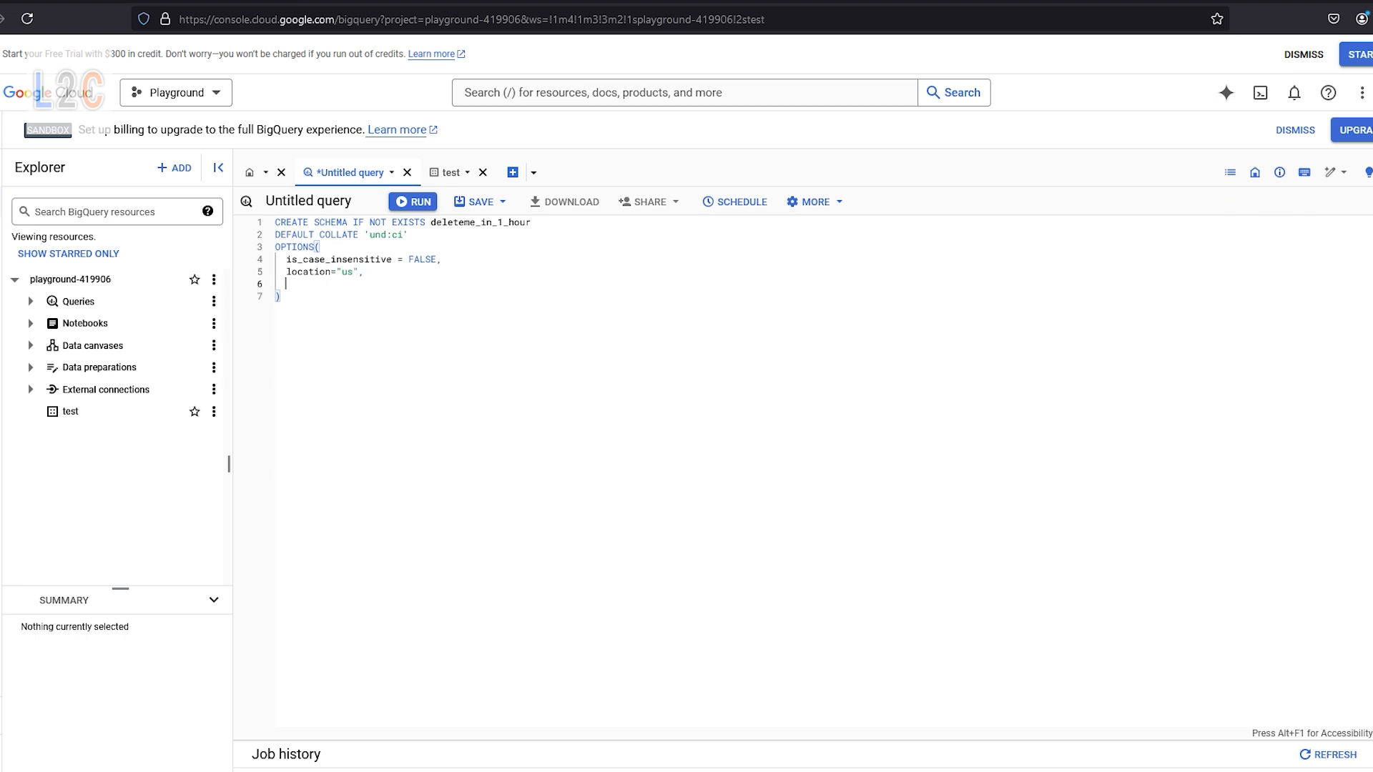
Add the option default_table_expiration_days= 1 / 24 below the location, without any trailing comment.
type("default")
type("_table_ex")
type("piration_days")
type("= ")
type("1 -- 1 day")
key("BackSpace")
key("BackSpace")
key("BackSpace")
key("BackSpace")
key("BackSpace")
key("BackSpace")
key("BackSpace")
key("BackSpace")
type("/ 24 = 1 hour")
key("BackSpace")
key("BackSpace")
key("BackSpace")
key("BackSpace")
key("BackSpace")
key("BackSpace")
key("BackSpace")
key("BackSpace")
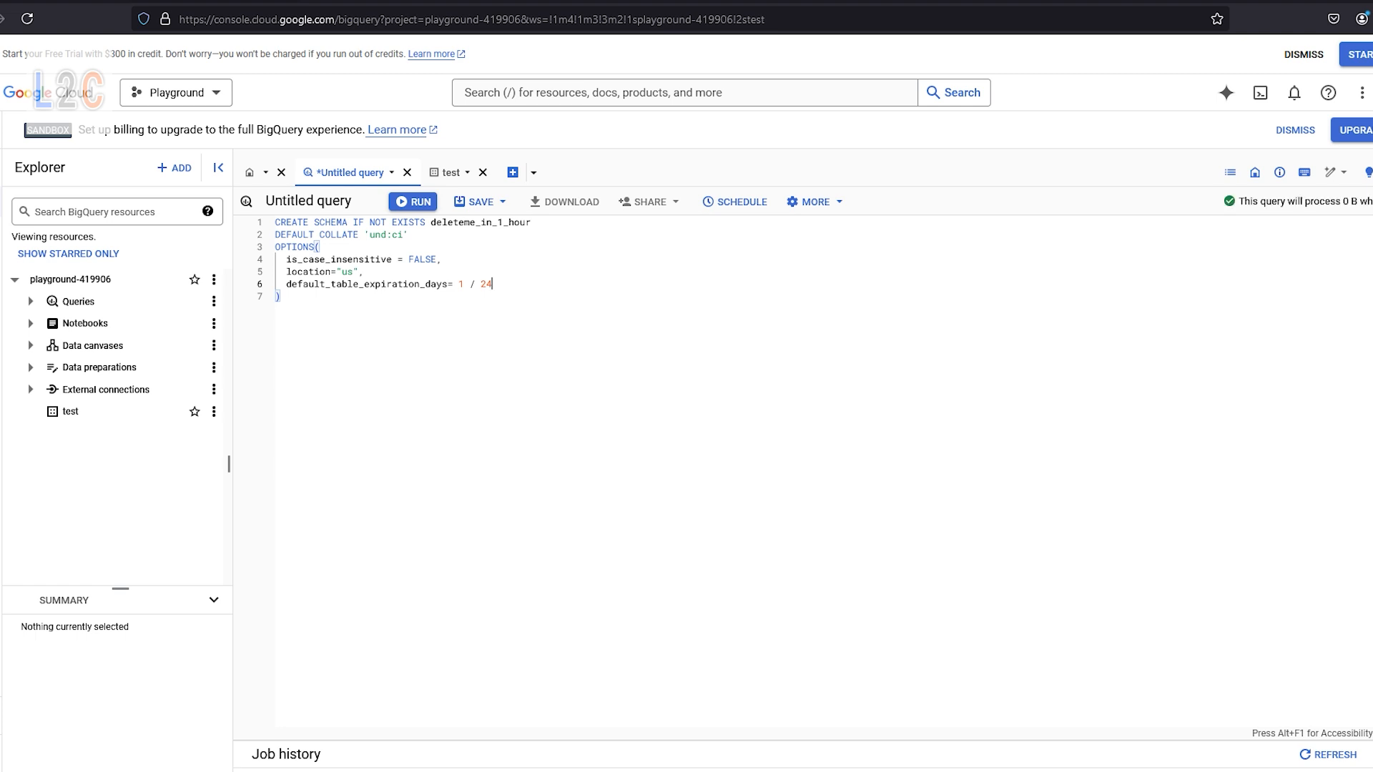
Add the option description = "this is my description" below the table expiration line, separated from it by a comma.
type(",")
key("Return")
type("d")
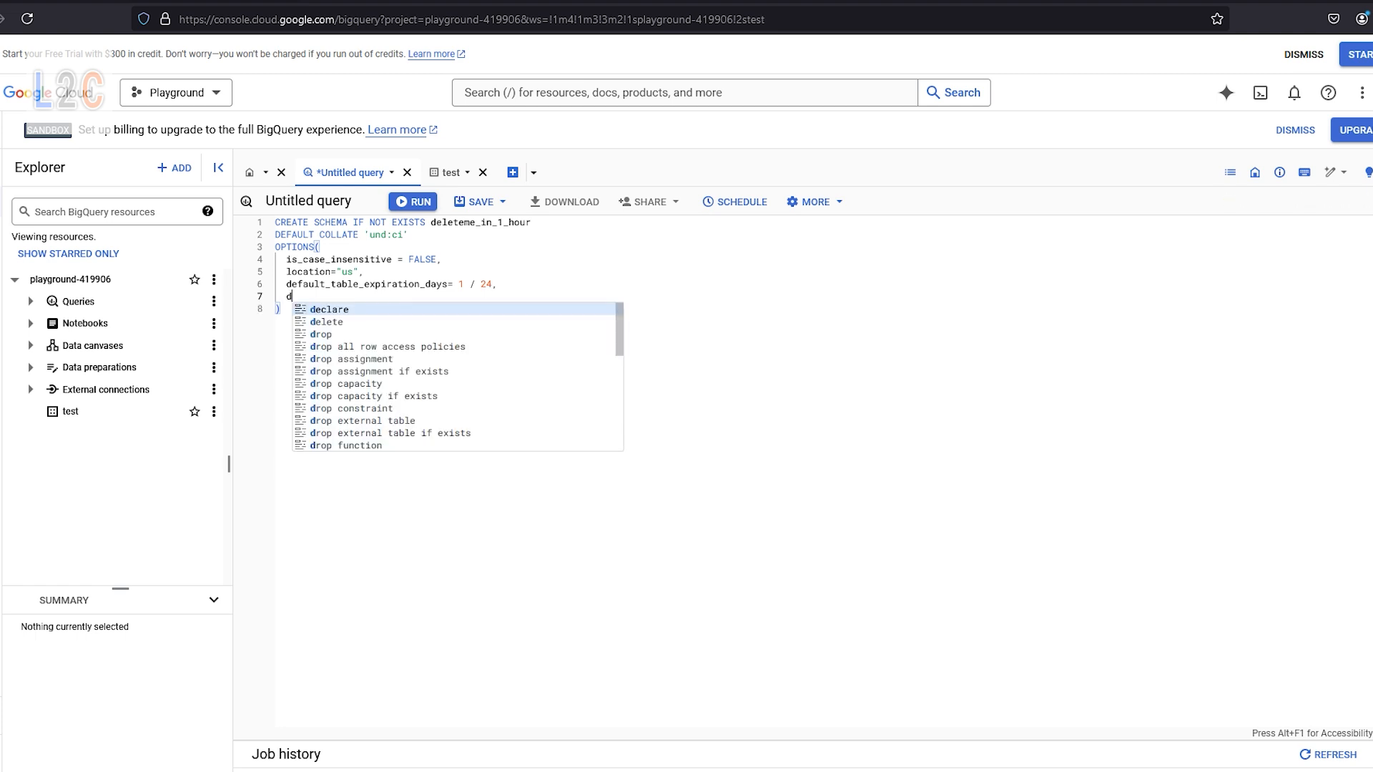
type("escript")
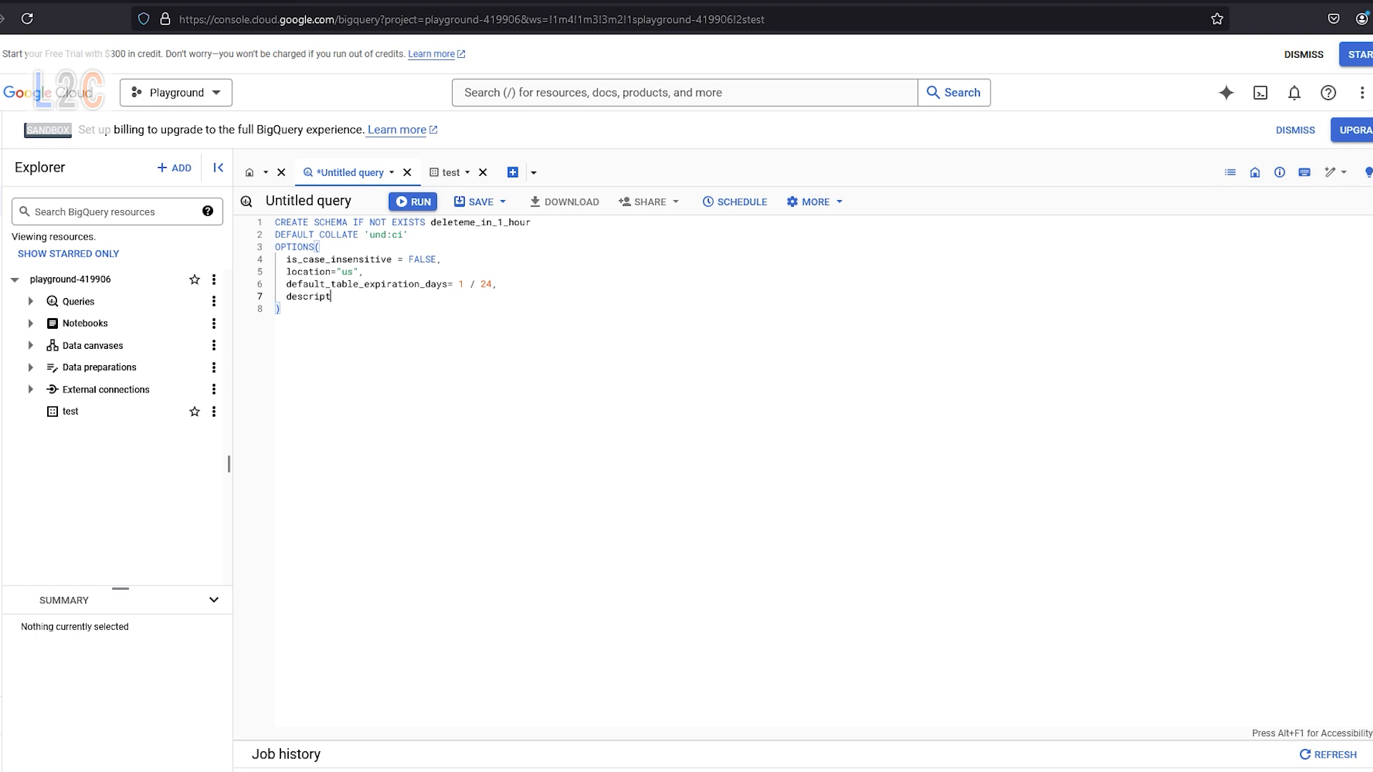
type("ion = \"")
type("this is my des")
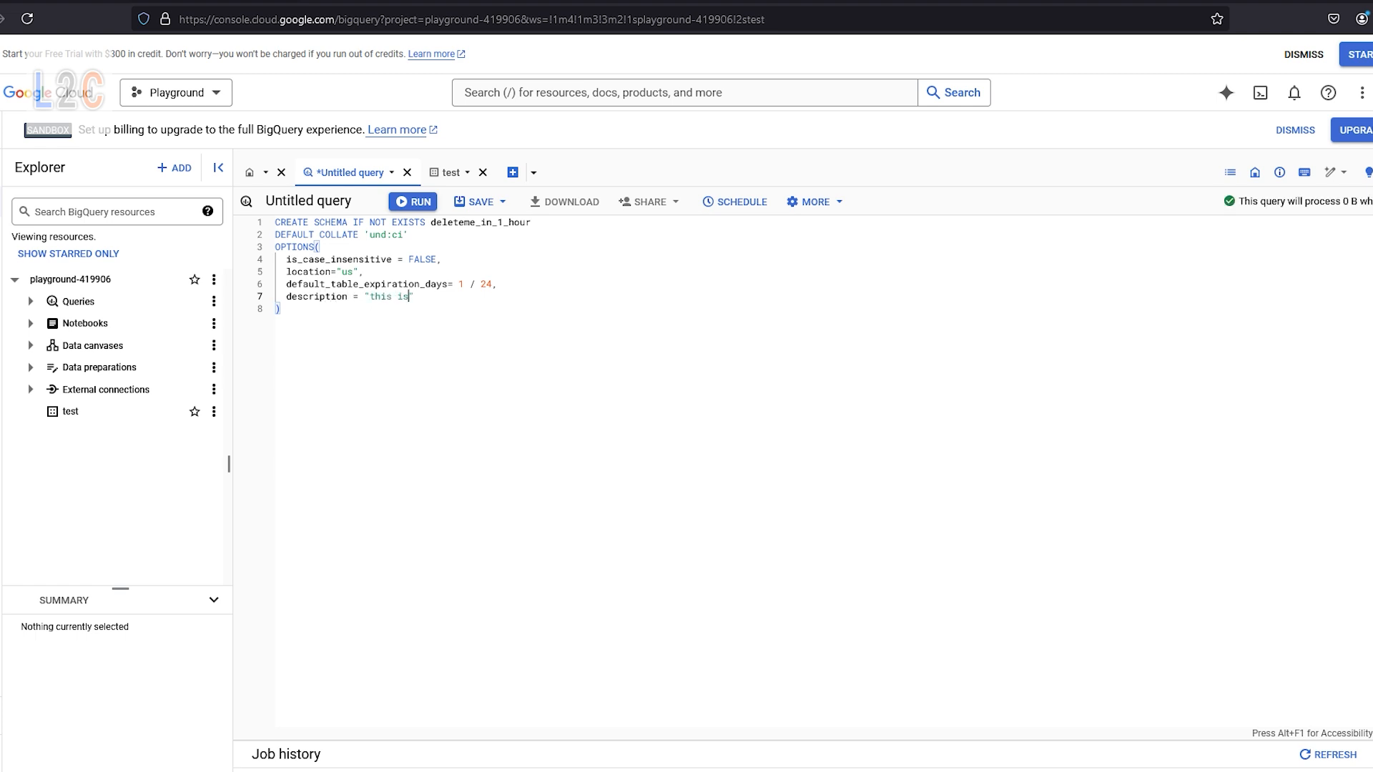
type("crip")
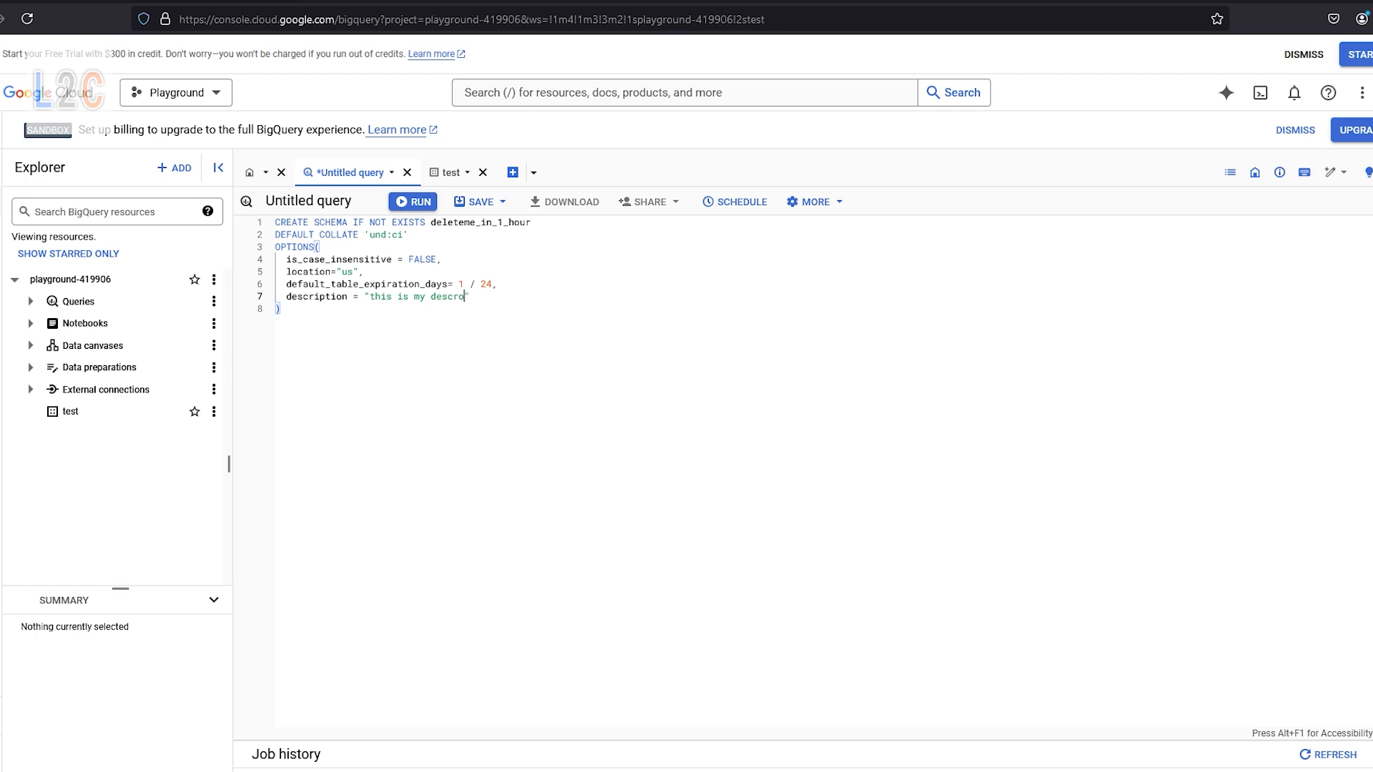
type("tion")
key("End")
Add the option storage_billing_model = 'LOGICAL' below the description, separated from it by a comma.
type(",")
key("Return")
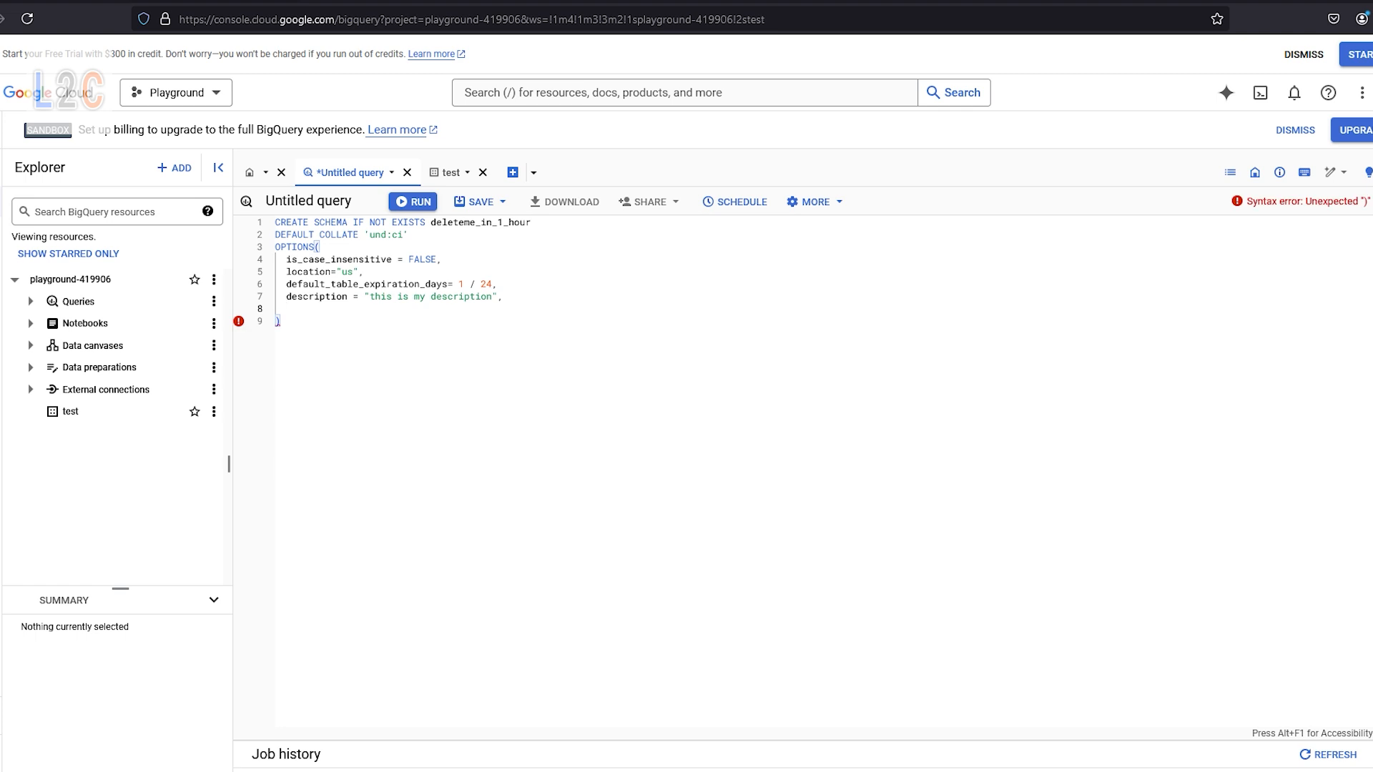
type("storage_bi")
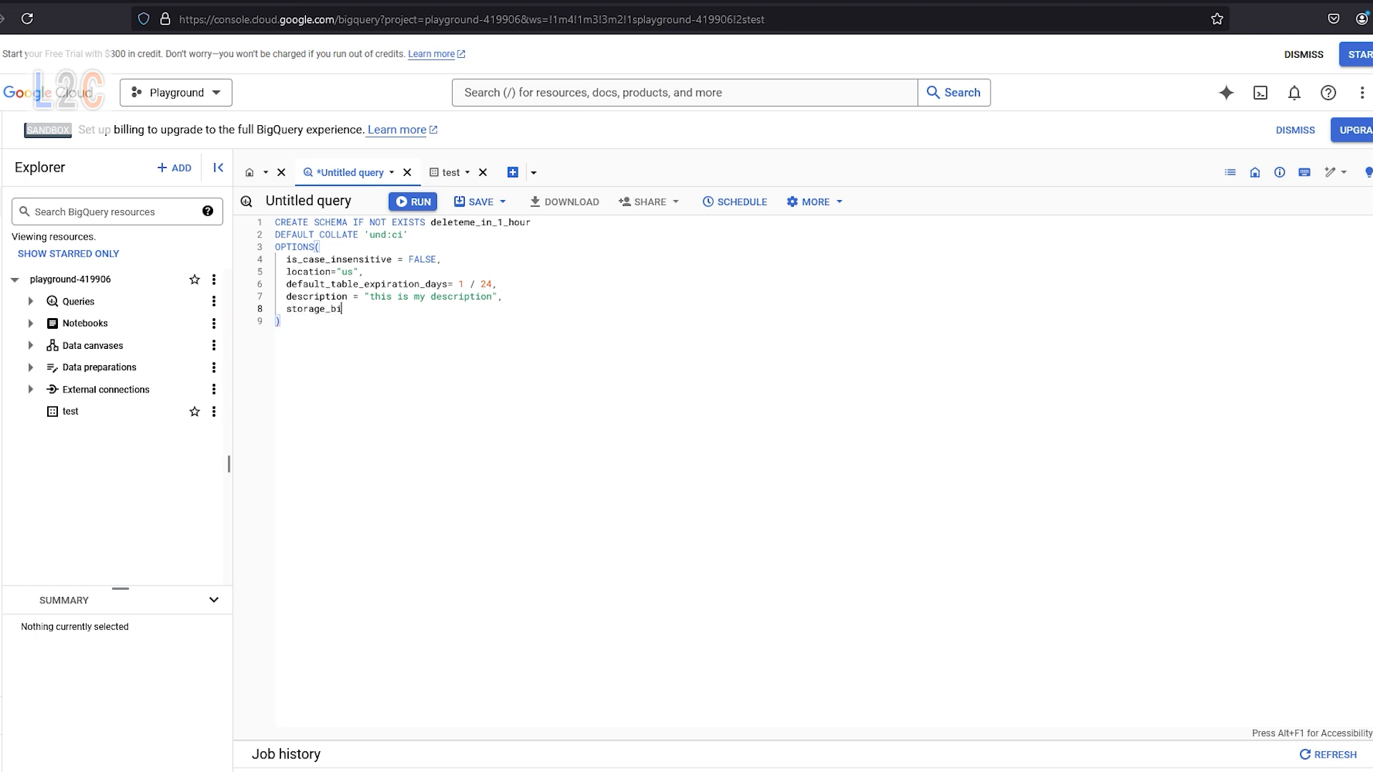
type("lling_model ")
type("==")
key("Return")
key("BackSpace")
key("BackSpace")
type("'LOGICAL',")
key("BackSpace")
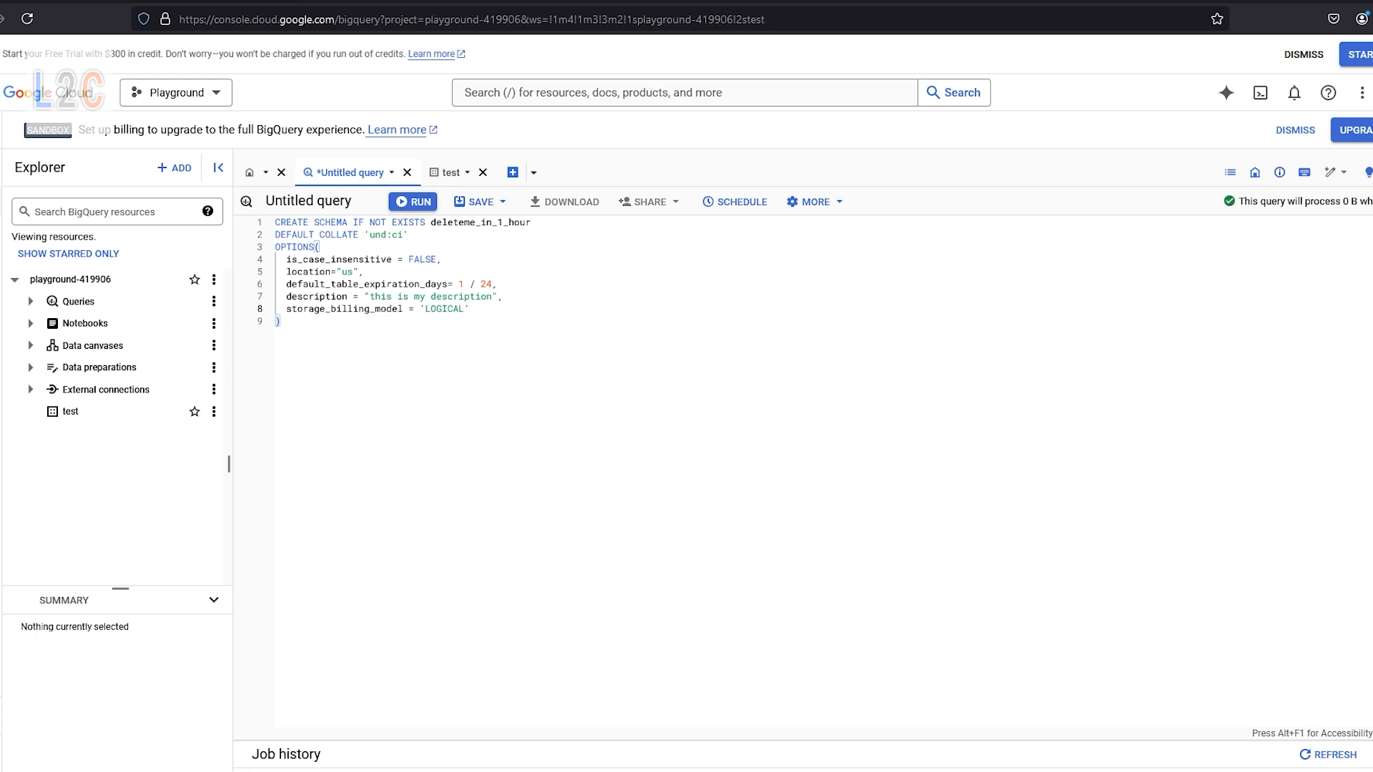
Add the option default_rounding_mode = "ROUND_HALF_EVEN" below the storage billing model, separated from it by a comma.
type(",")
key("Return")
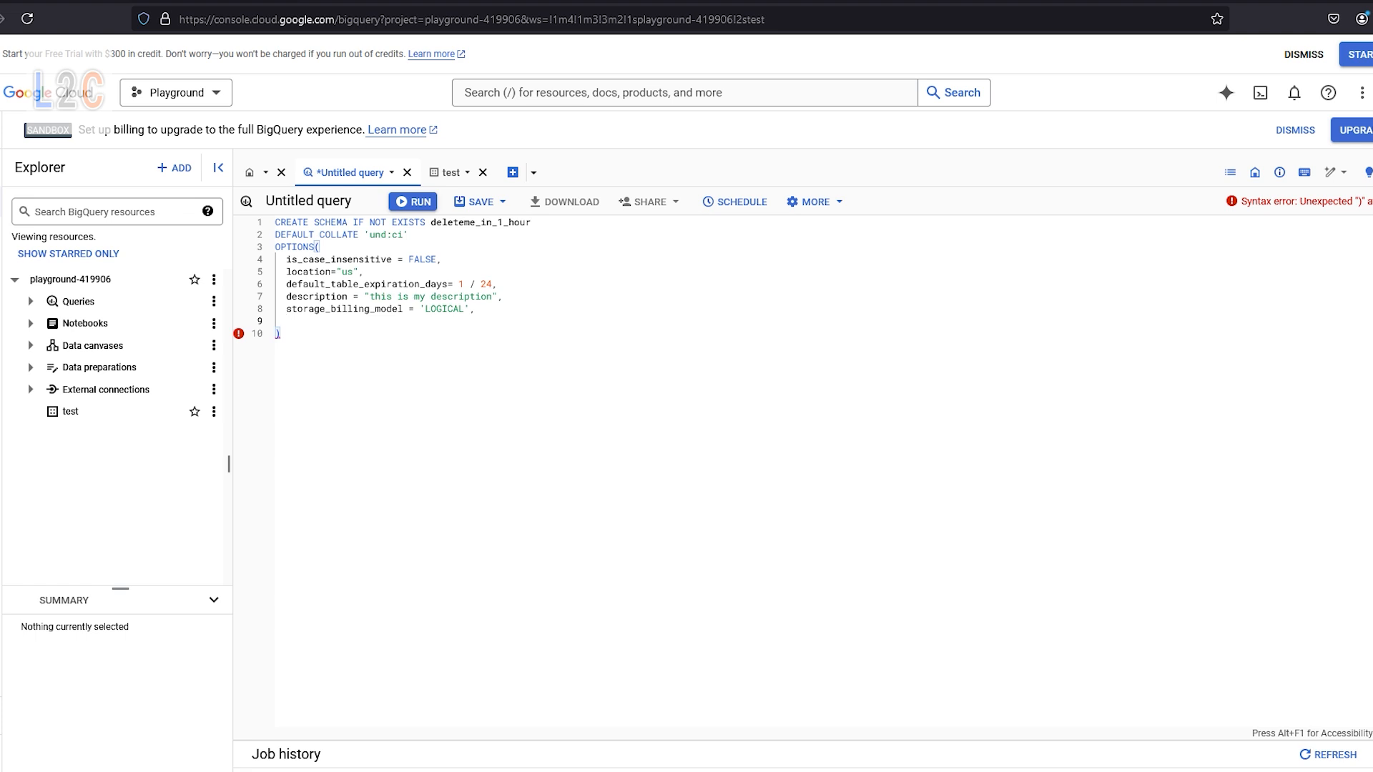
type("default")
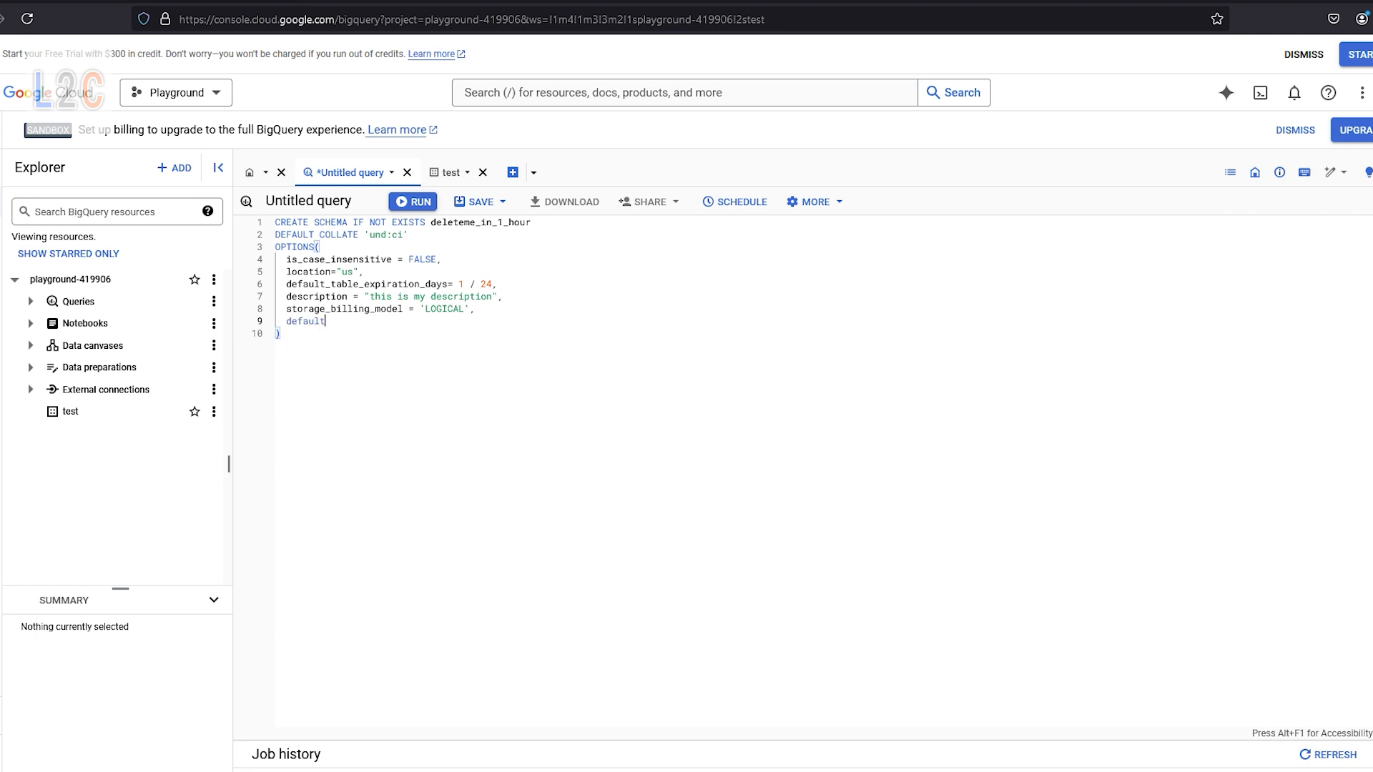
type("_rounding_mode = \"")
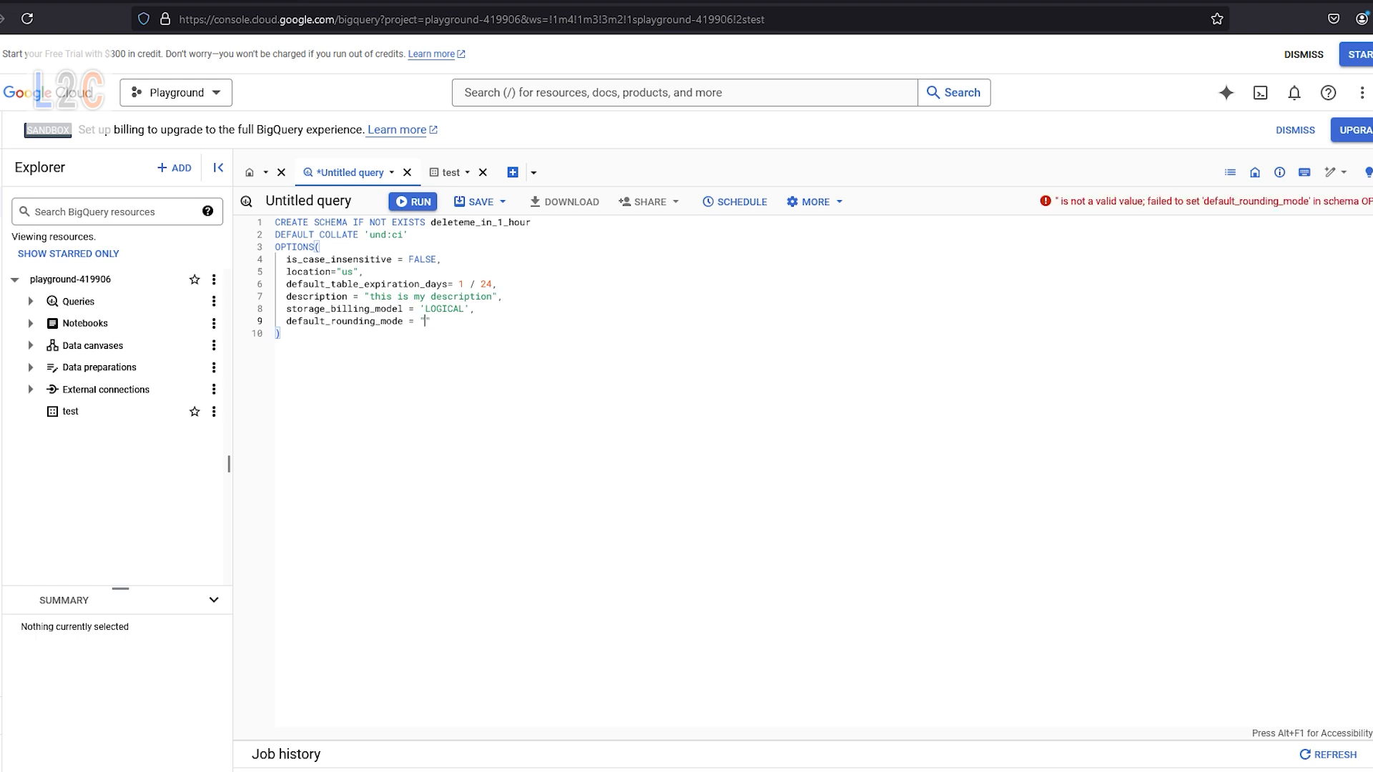
type("ROUND_")
type("HALF_E")
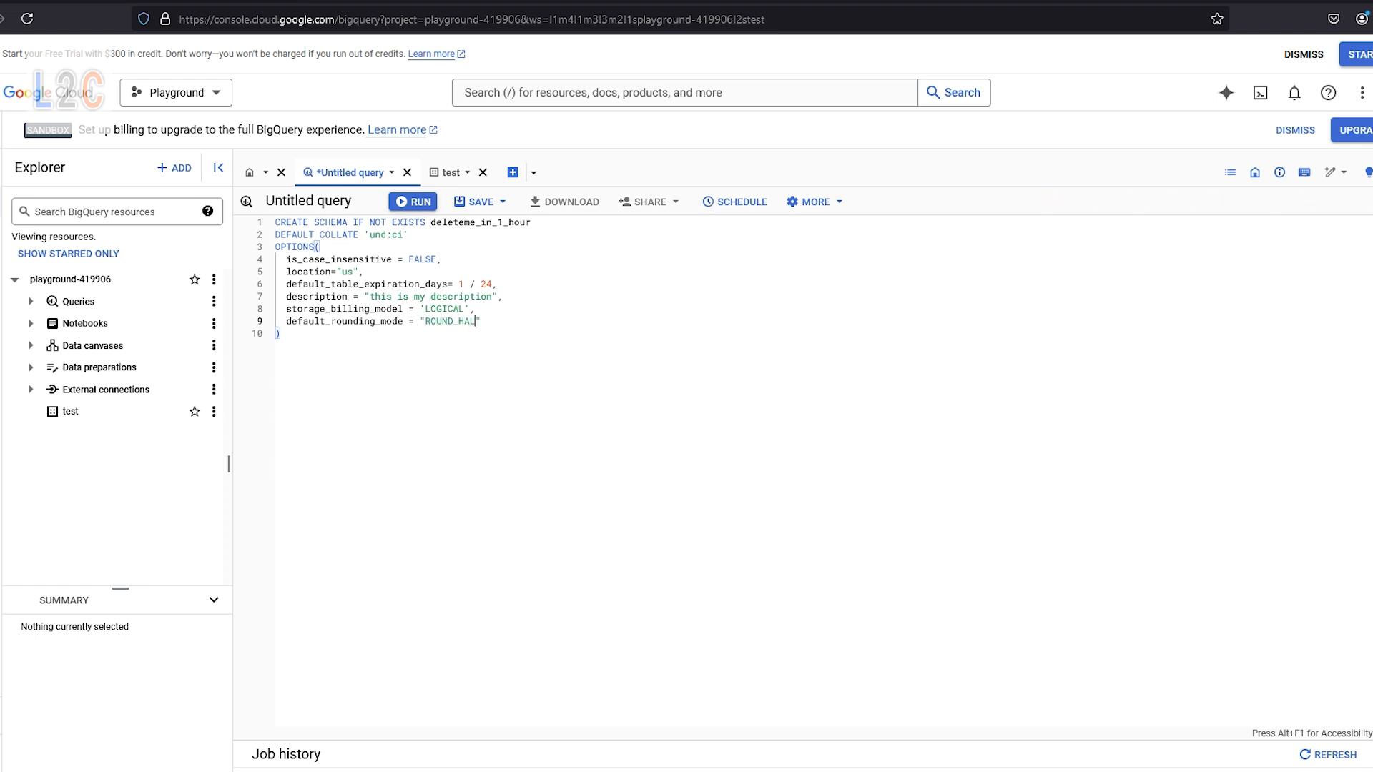
type("VEN\"")
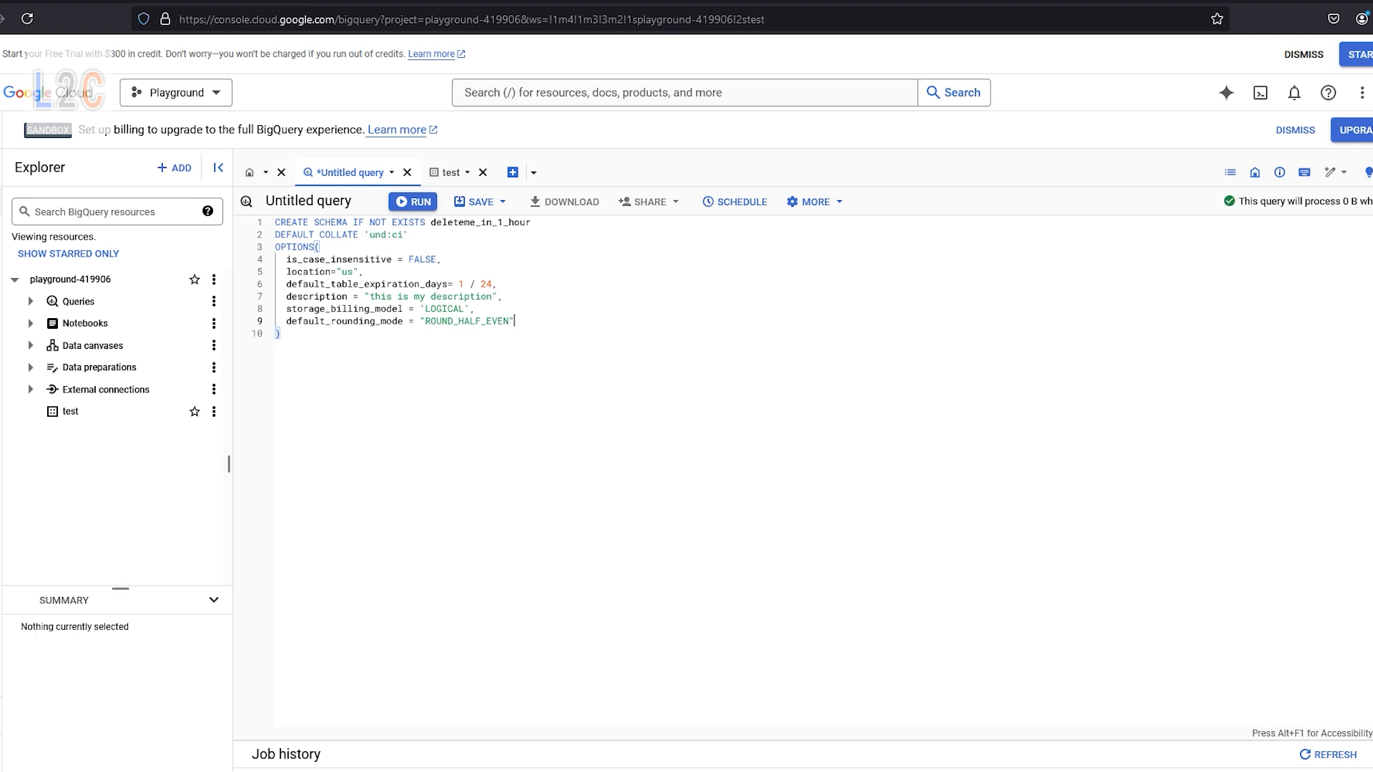
Add the option max_time_travel_hours = 48, on its own line below the comma-terminated rounding mode.
type(",")
key("Return")
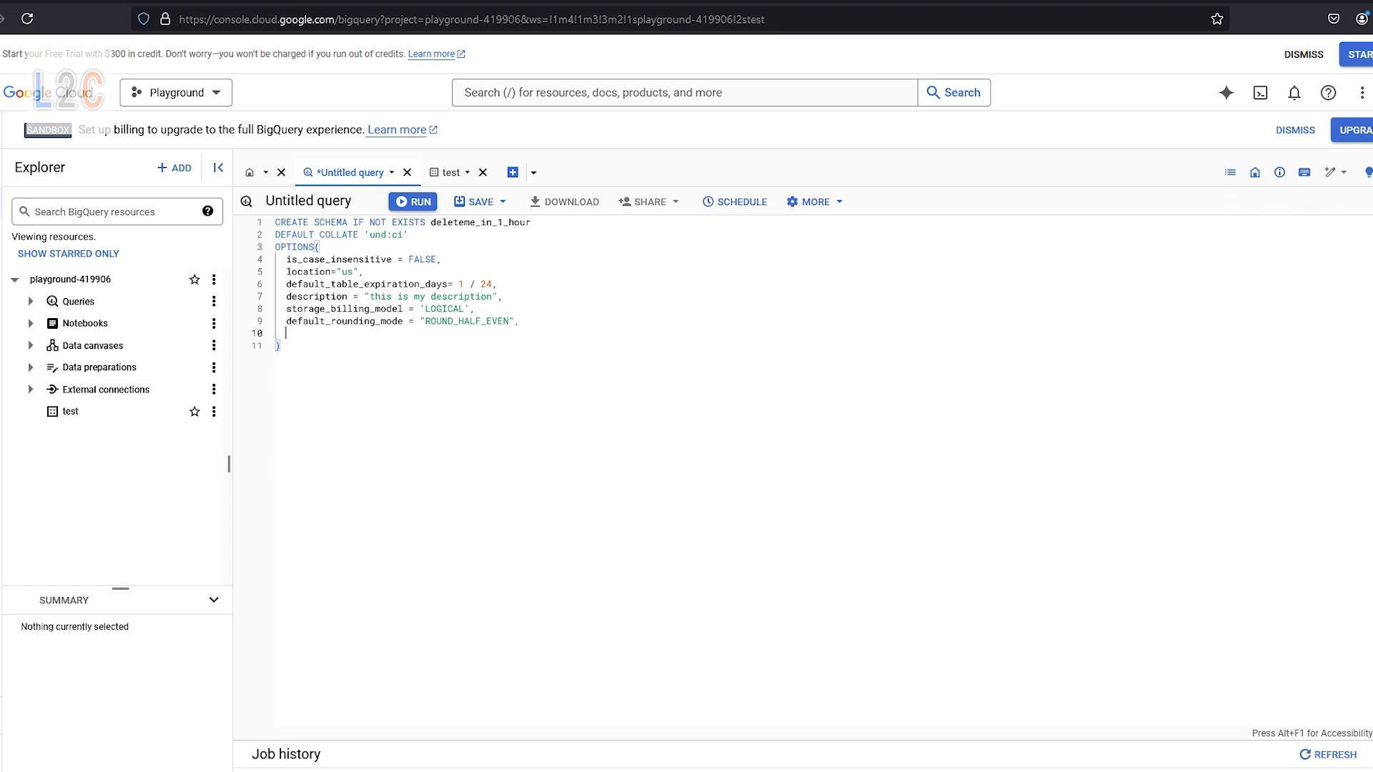
type("max_time_travel_hours = 48,")
key("Return")
Add a multi-line labels = [ ] array to the options, containing the label ("is_case_sensitive", "yes").
type("labels")
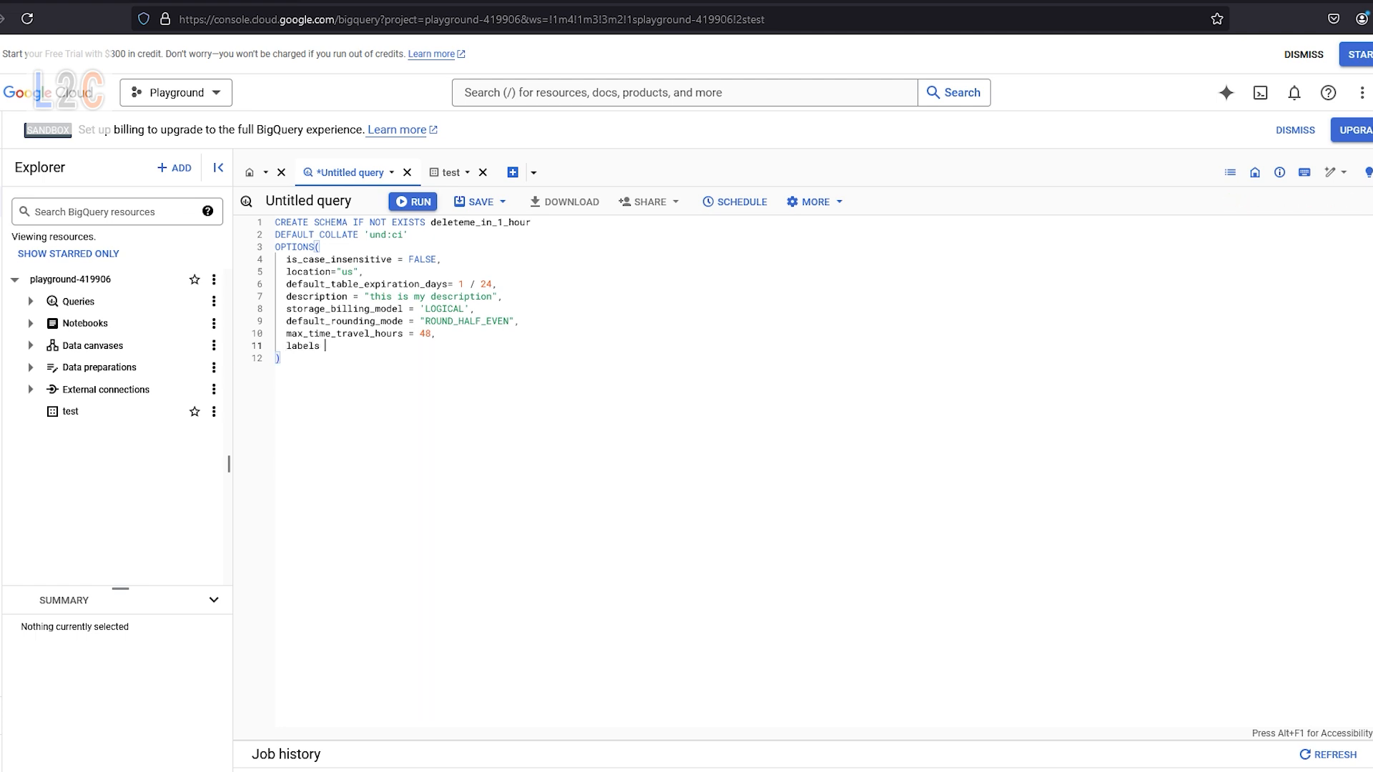
type(" = [")
key("BackSpace")
key("Return")
type("(")
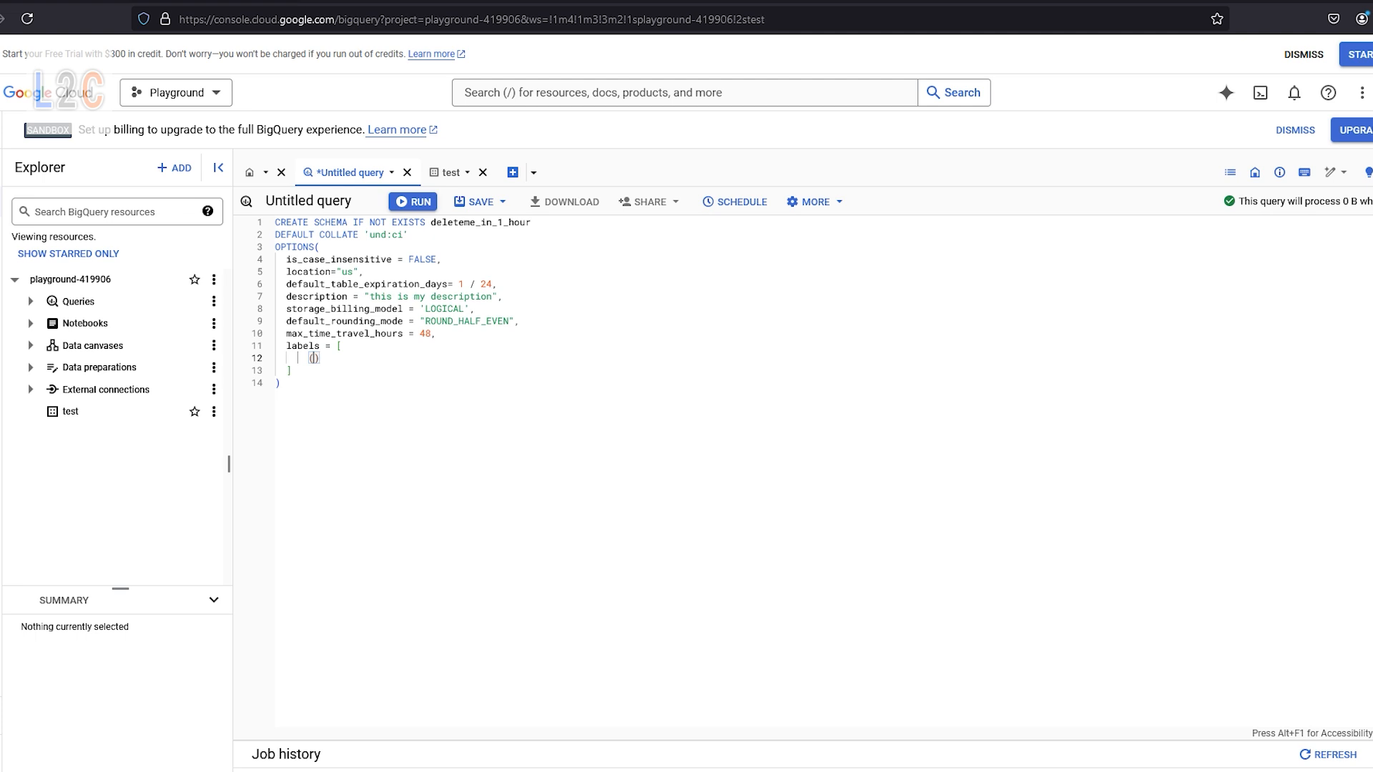
type("\"")
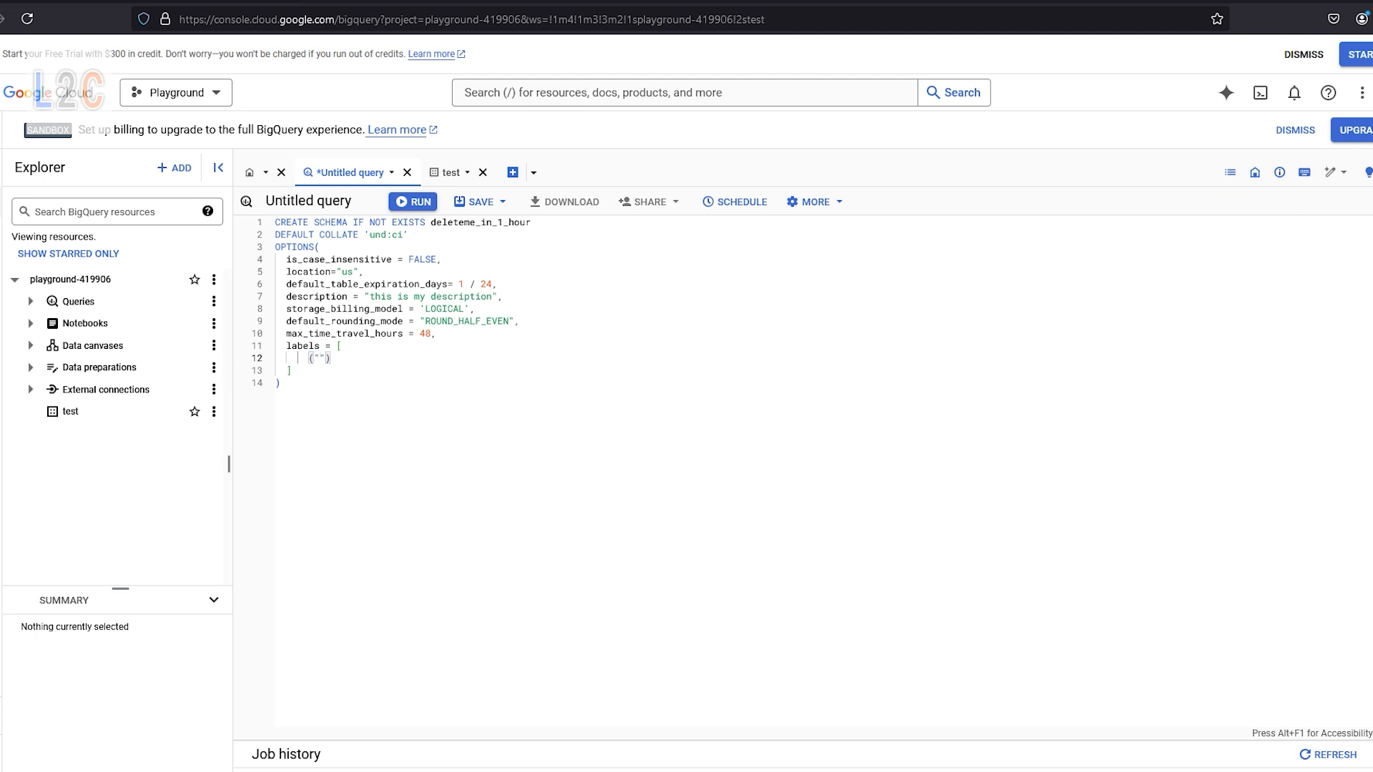
type("is_case_sensitive\", \"yes0")
key("BackSpace")
type(")")
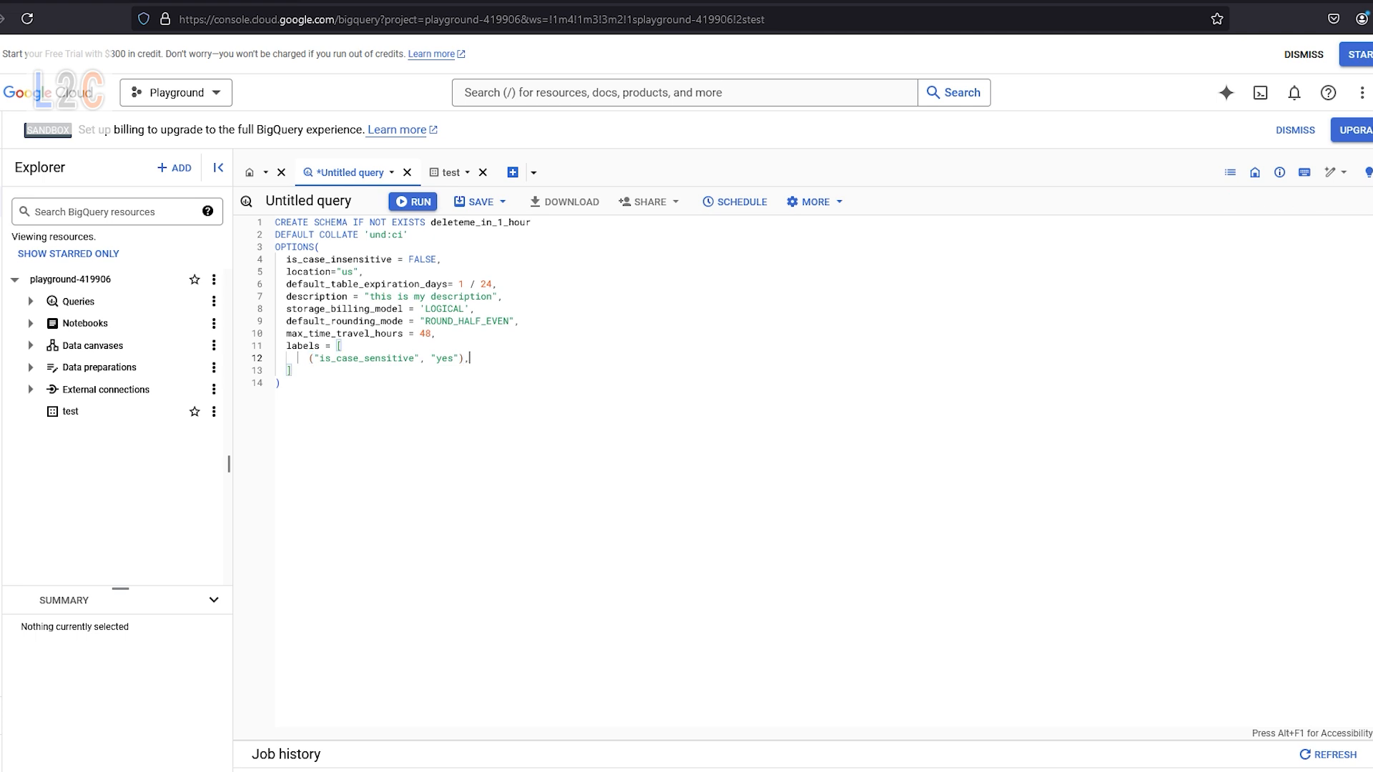
Add a second label ("delete_1_hour","true") to the labels array, separated from the first by a comma.
type(",")
key("Escape")
key("Return")
type("(\"\", \"")
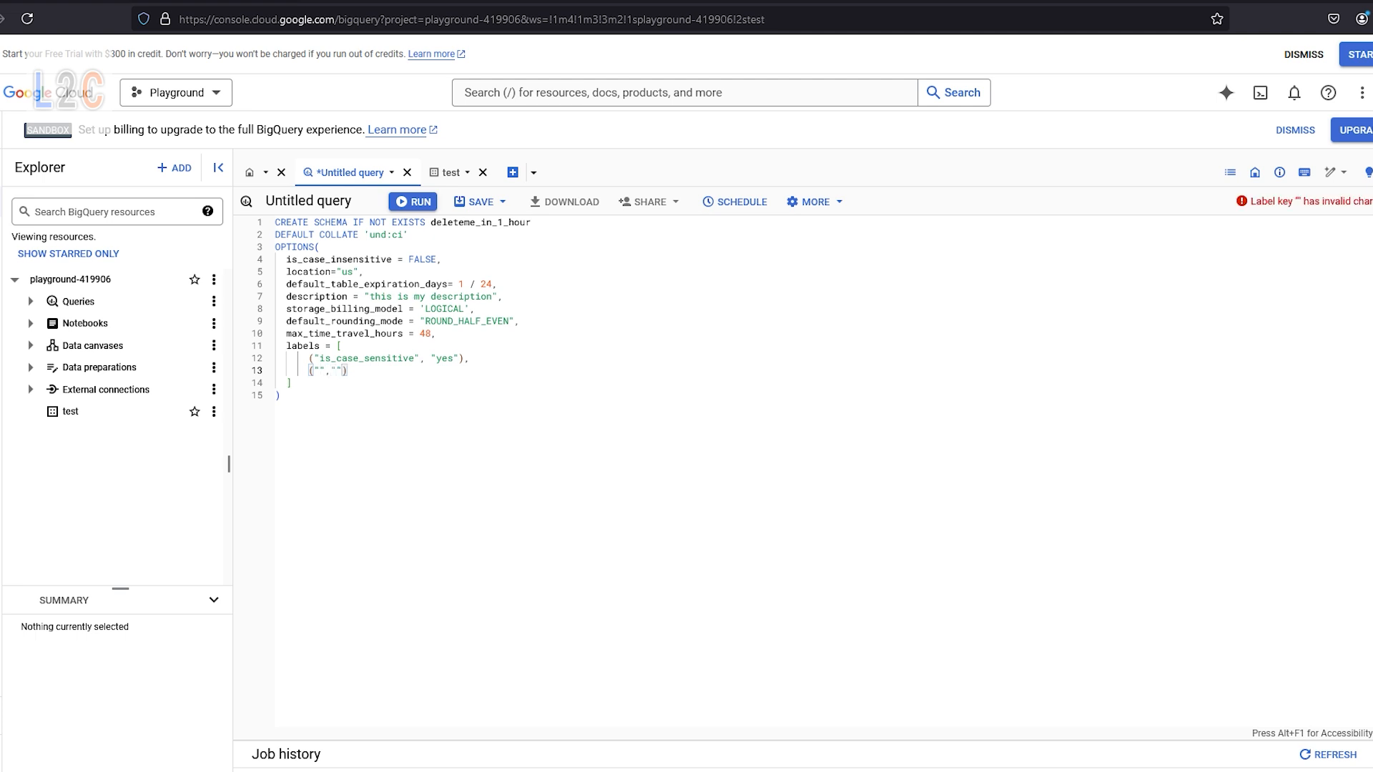
type("delete_1_h")
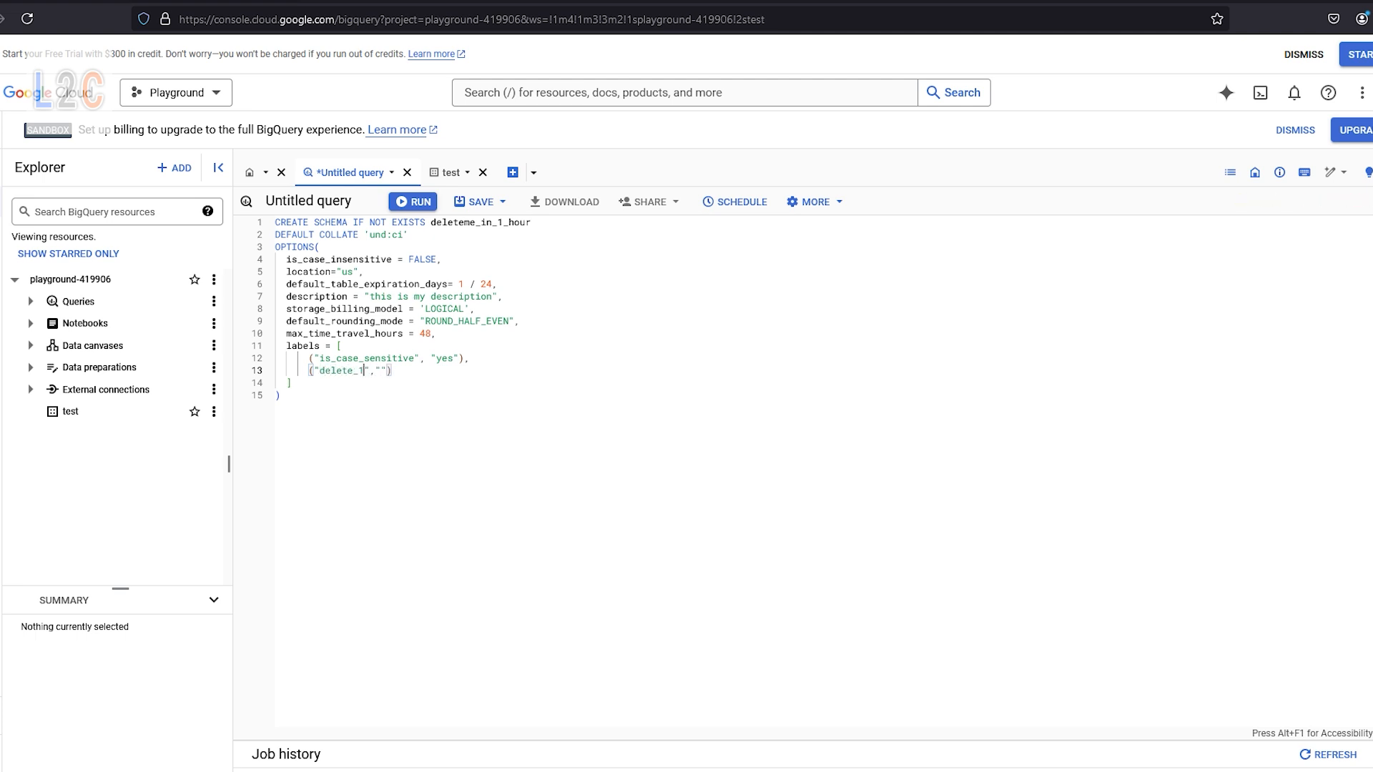
type("our\",\"true")
Run the complete CREATE SCHEMA statement to create the deleteme_in_1_hour dataset.
left_click(426, 308)
left_click(452, 284)
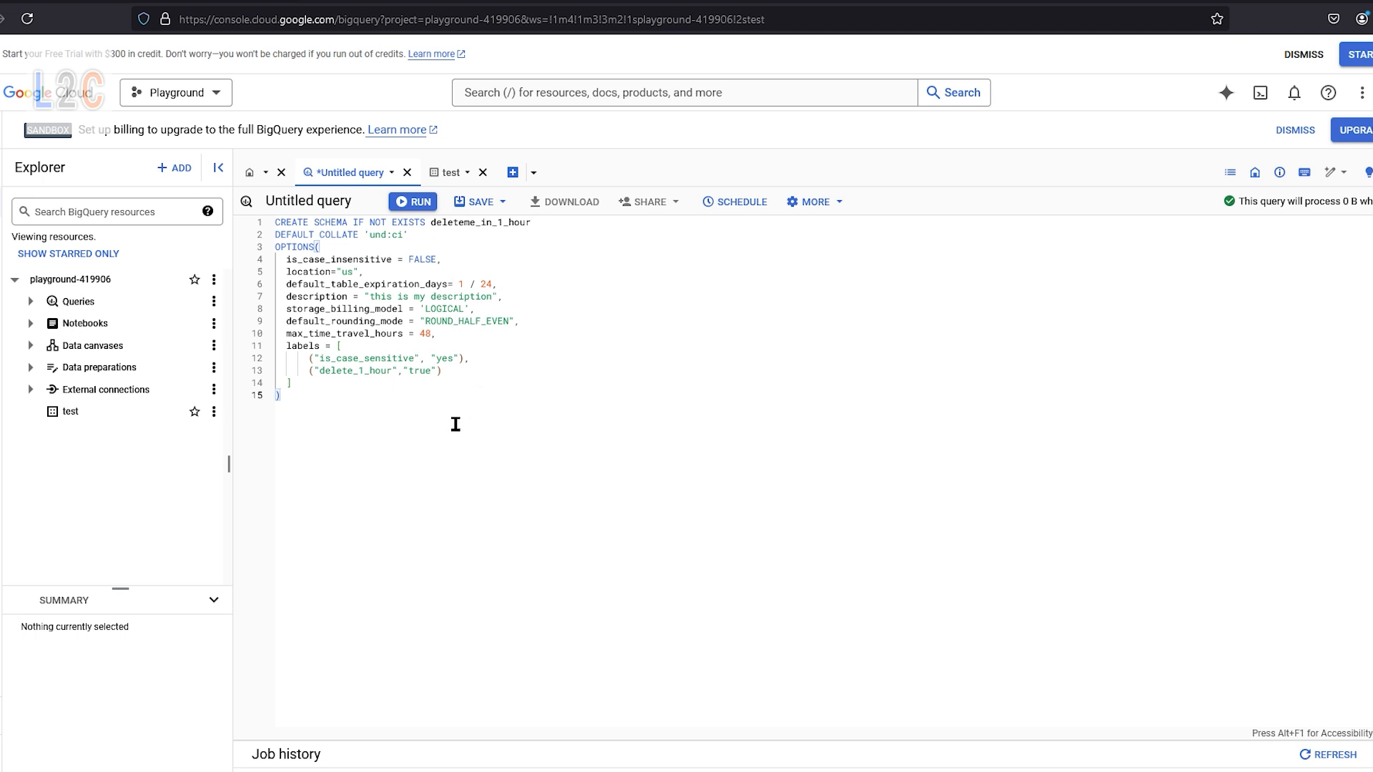
left_click_drag(320, 470, 158, 208)
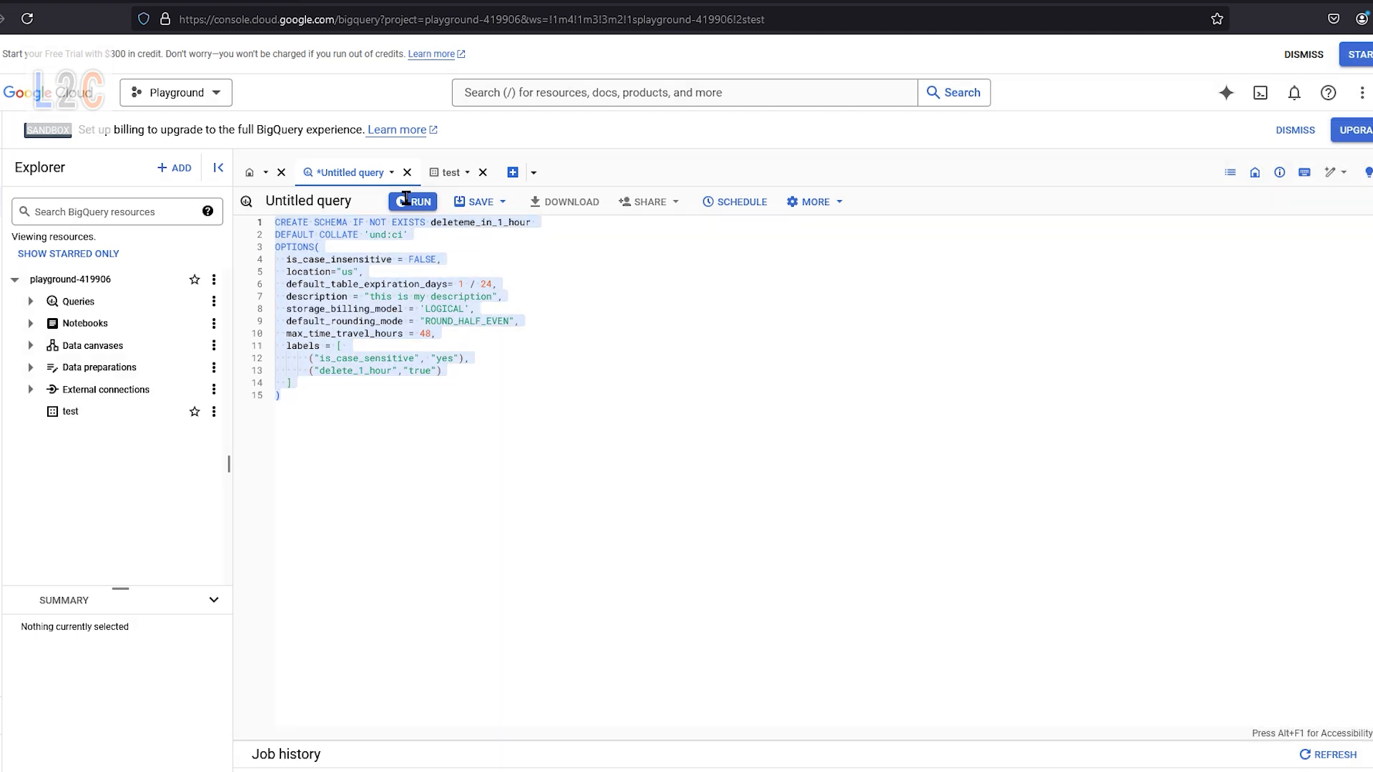
left_click(508, 276)
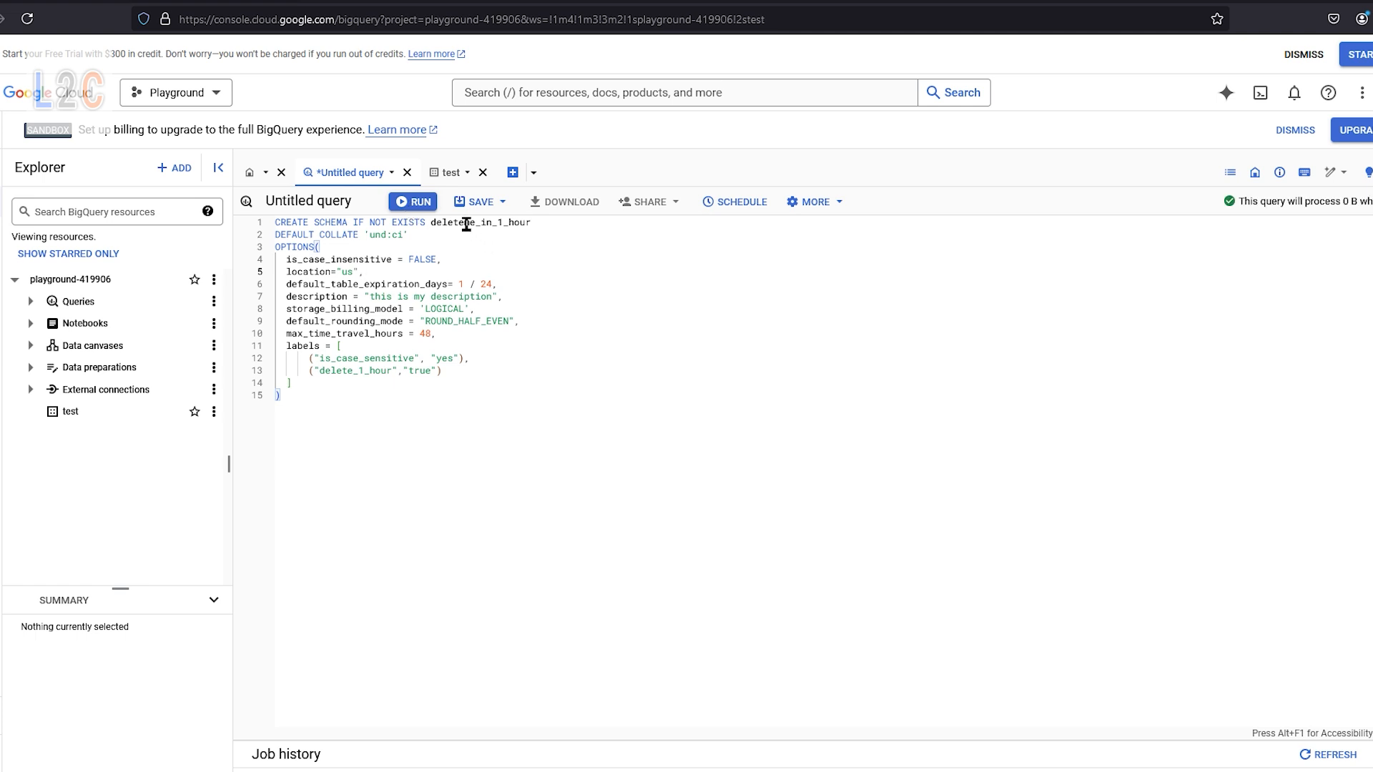
left_click(410, 203)
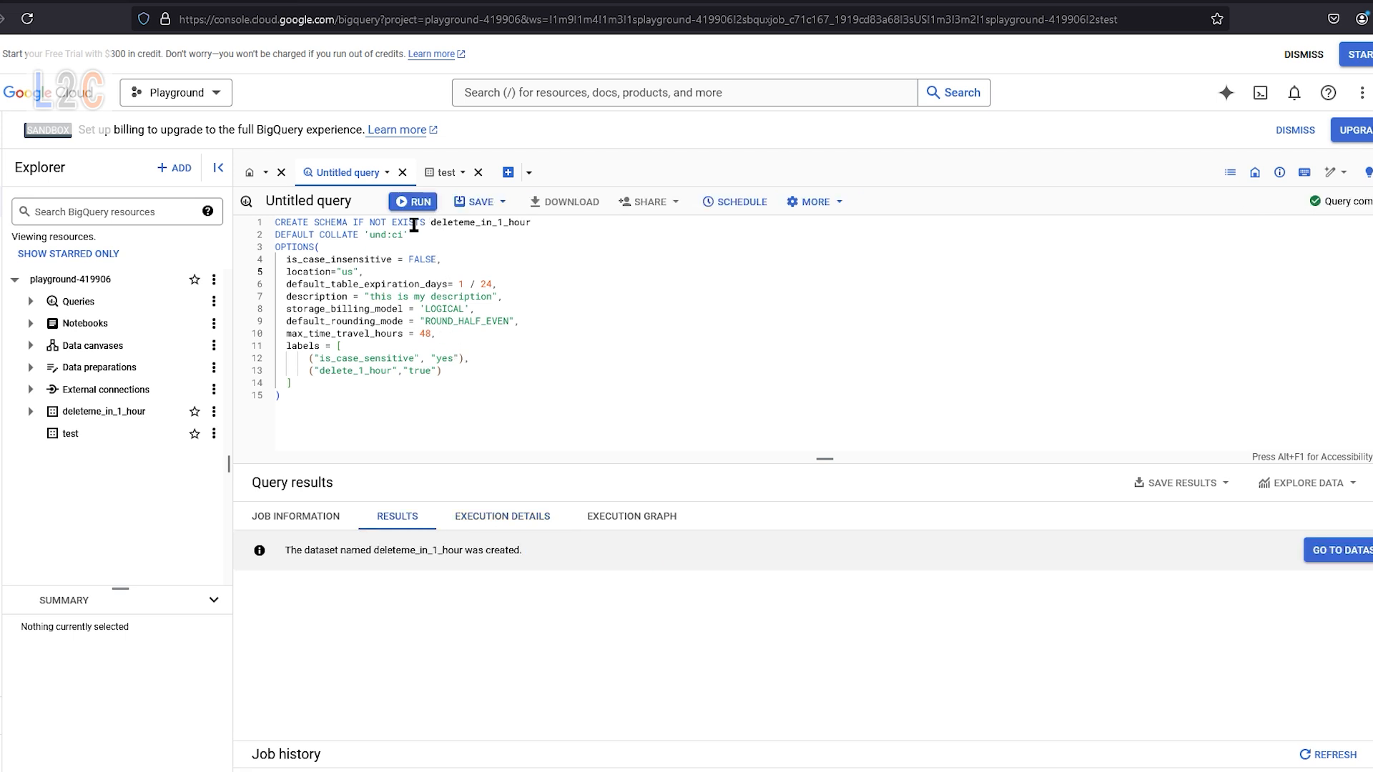
Copy and remove IF NOT EXISTS from the CREATE SCHEMA line, and run the statement again.
left_click_drag(430, 222, 352, 222)
key("ctrl+c")
key("BackSpace")
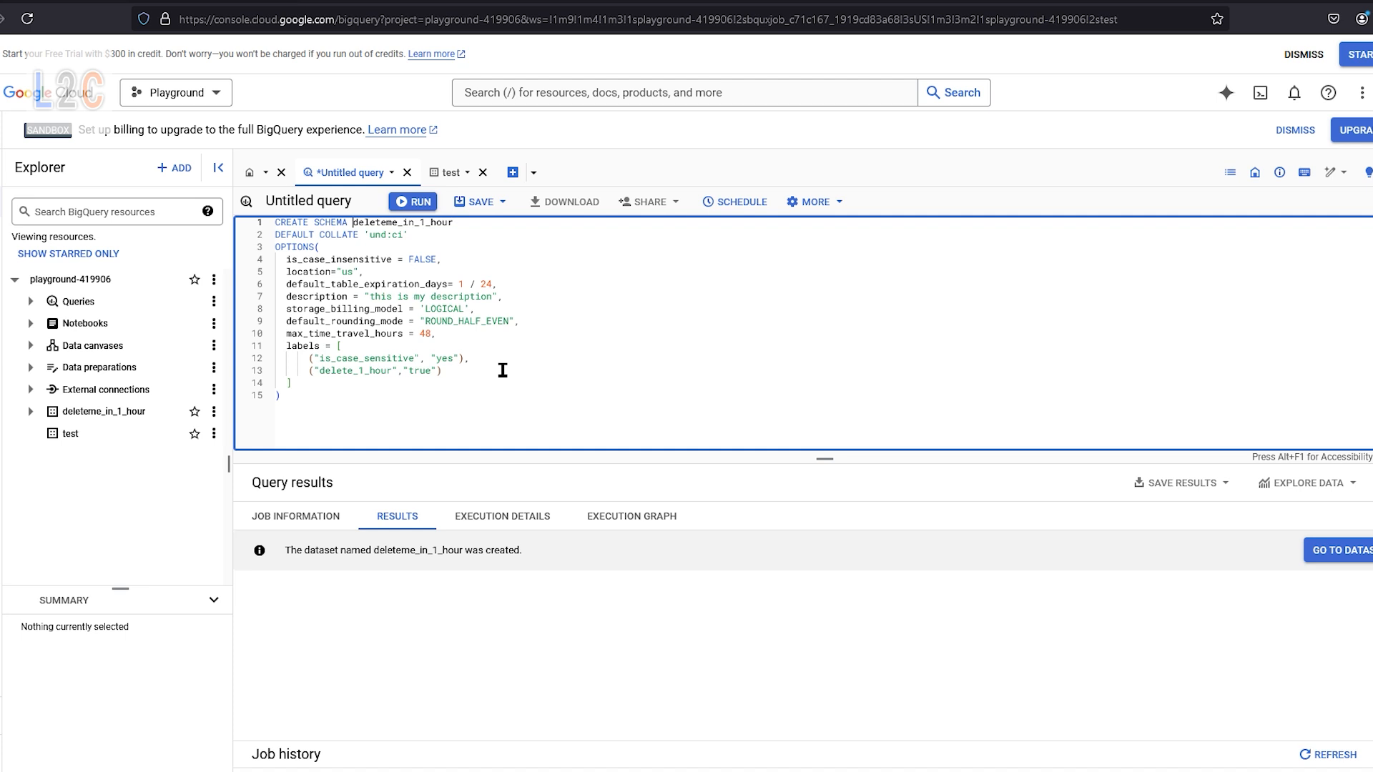
left_click(412, 203)
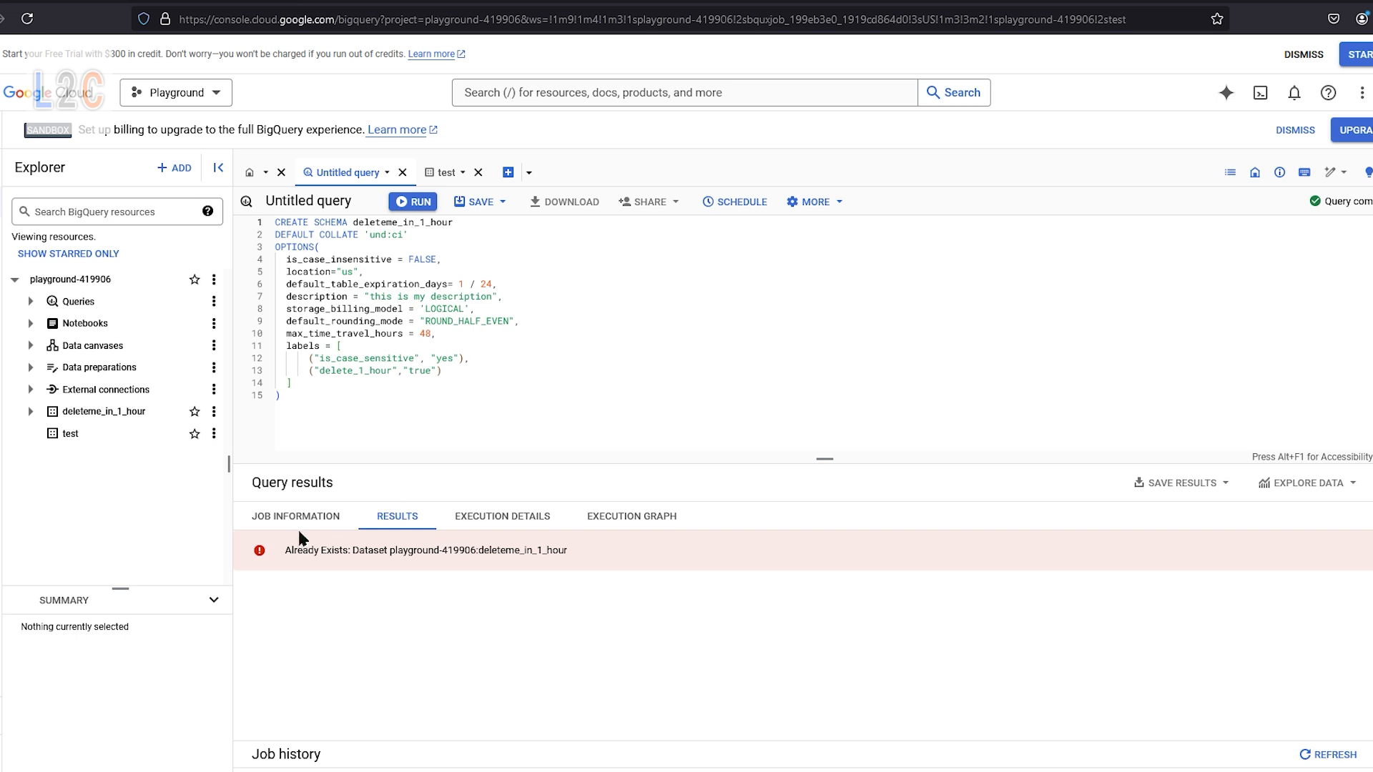
Put the copied IF NOT EXISTS back before deleteme_in_1_hour and rerun the statement.
left_click(351, 223)
key("ctrl+v")
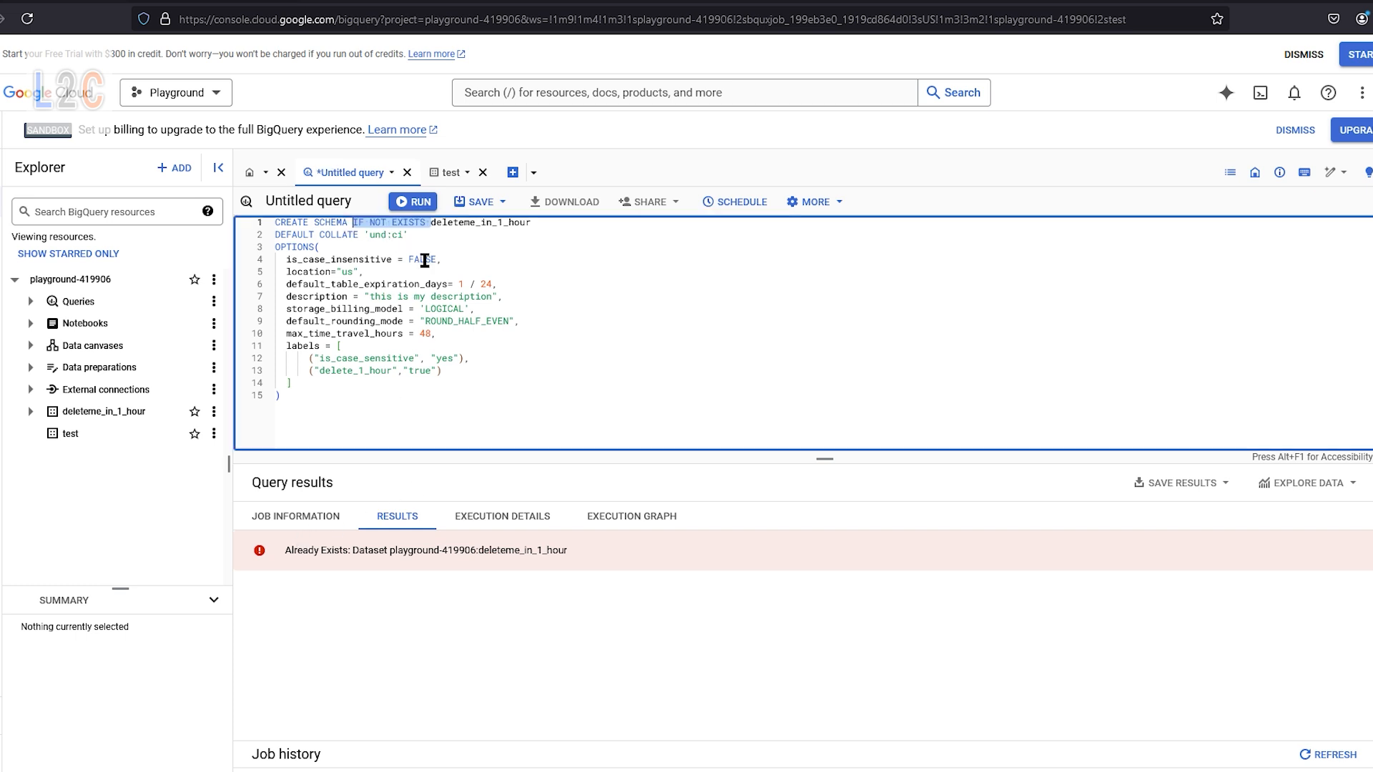
left_click(529, 271)
left_click(418, 201)
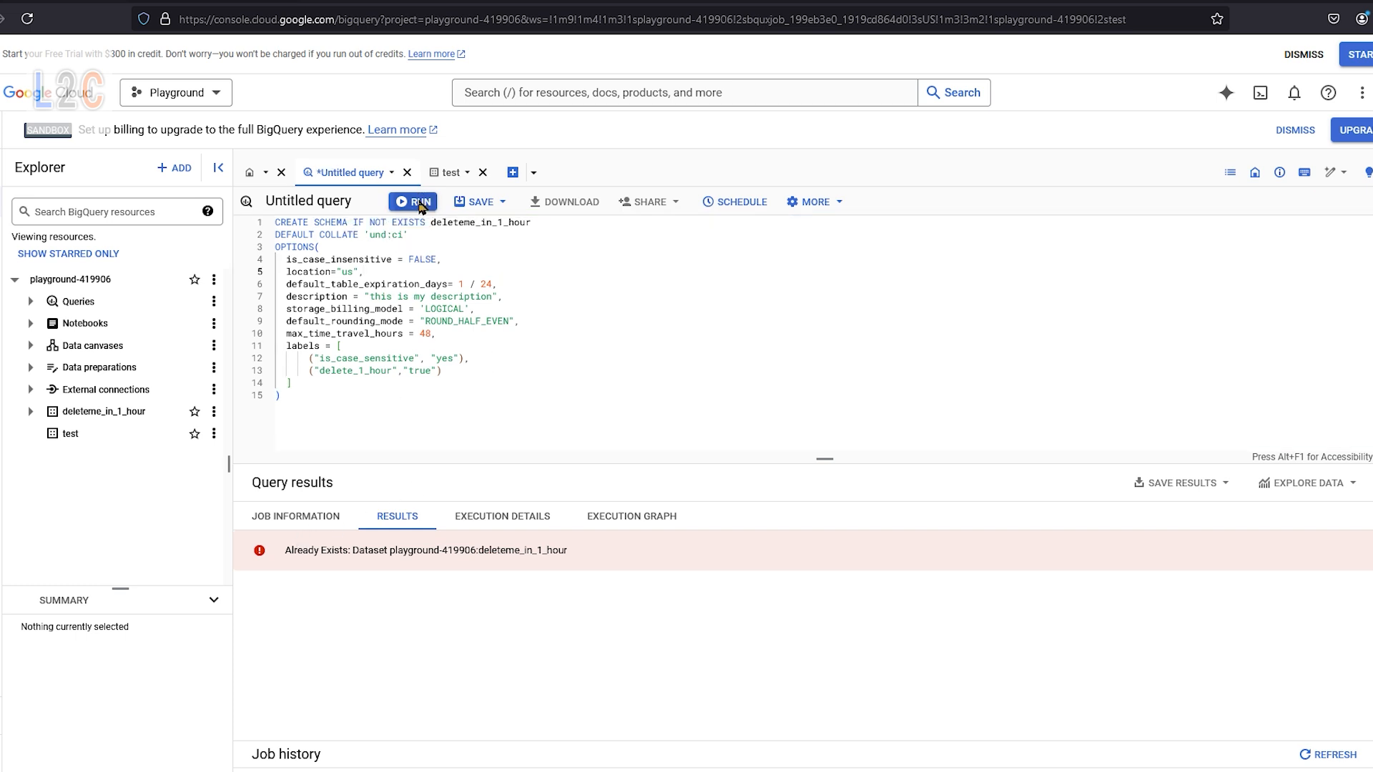